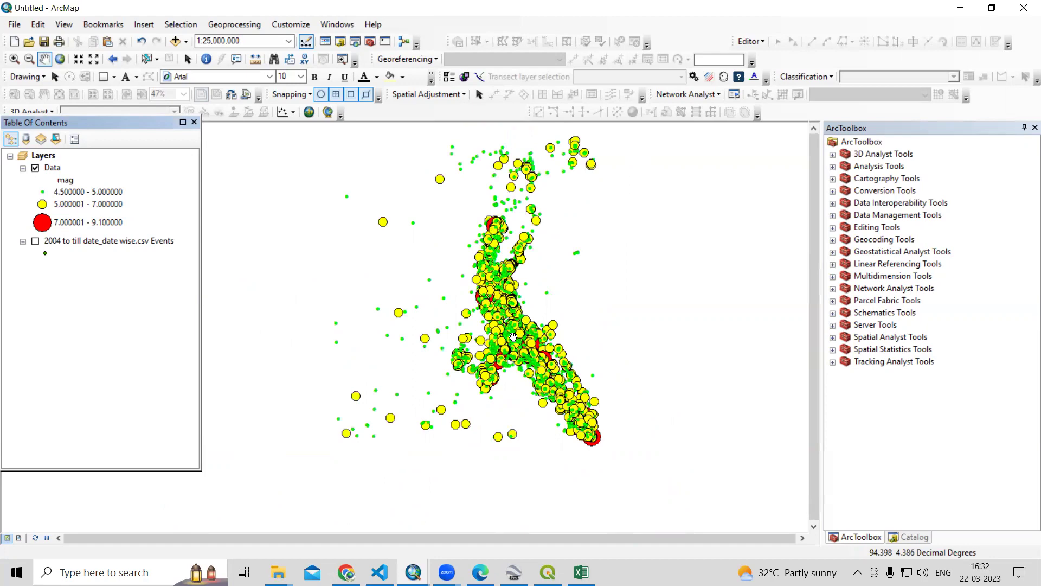
- Zoom in on the earthquake points and examine the three magnitude classes of the Data layer
{"action": "scroll", "coordinate": [513, 337], "scroll_direction": "down", "scroll_amount": 1}
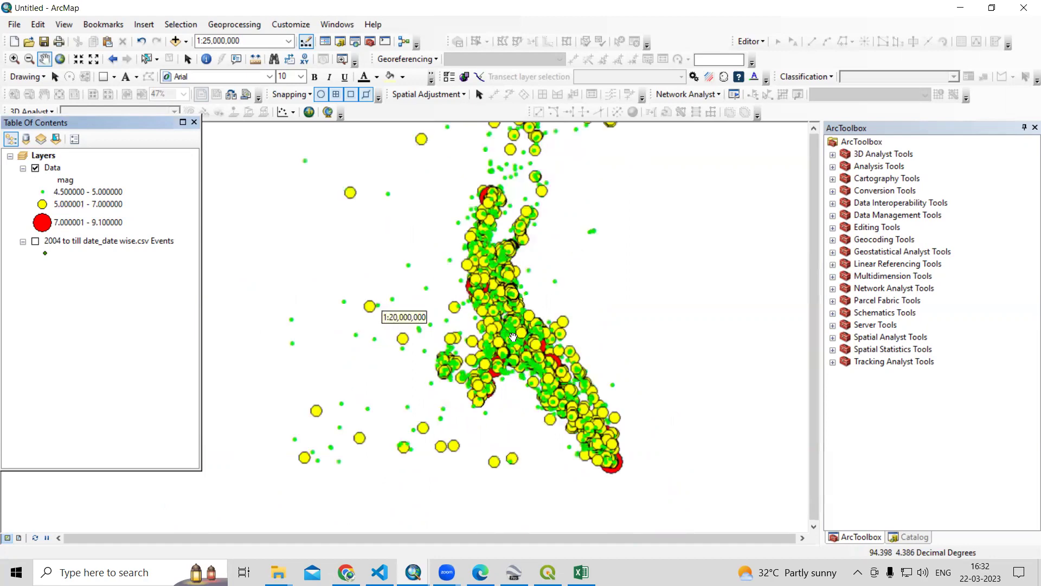
{"action": "scroll", "coordinate": [513, 337], "scroll_direction": "down", "scroll_amount": 2}
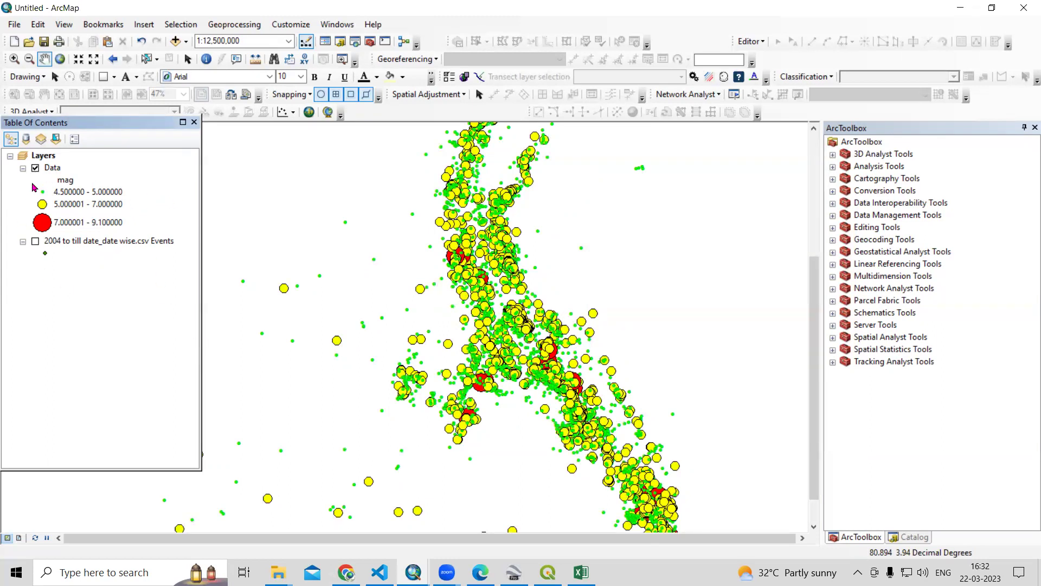
{"action": "left_click", "coordinate": [98, 194]}
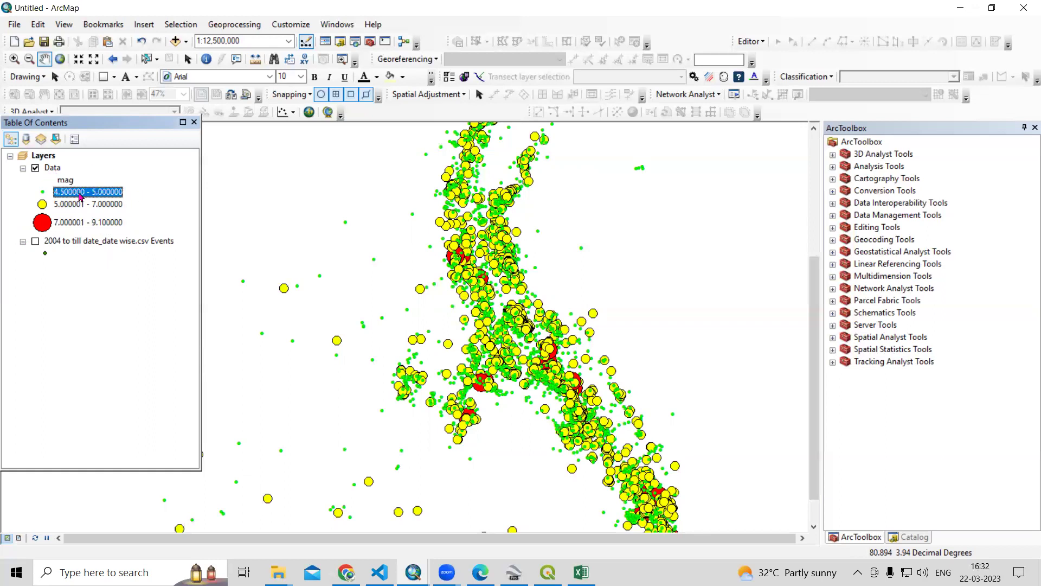
{"action": "left_click", "coordinate": [66, 207]}
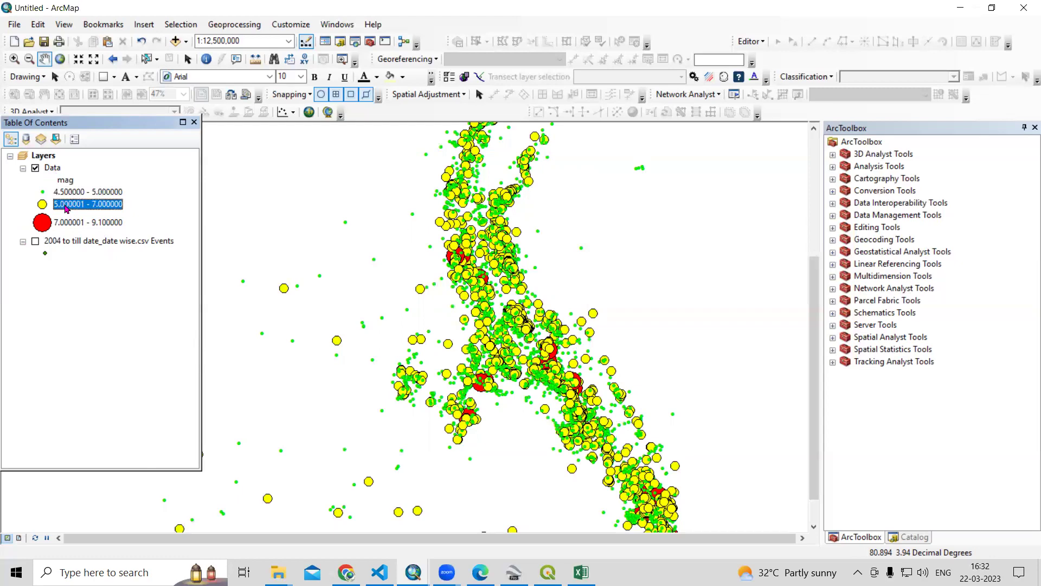
{"action": "left_click", "coordinate": [65, 225]}
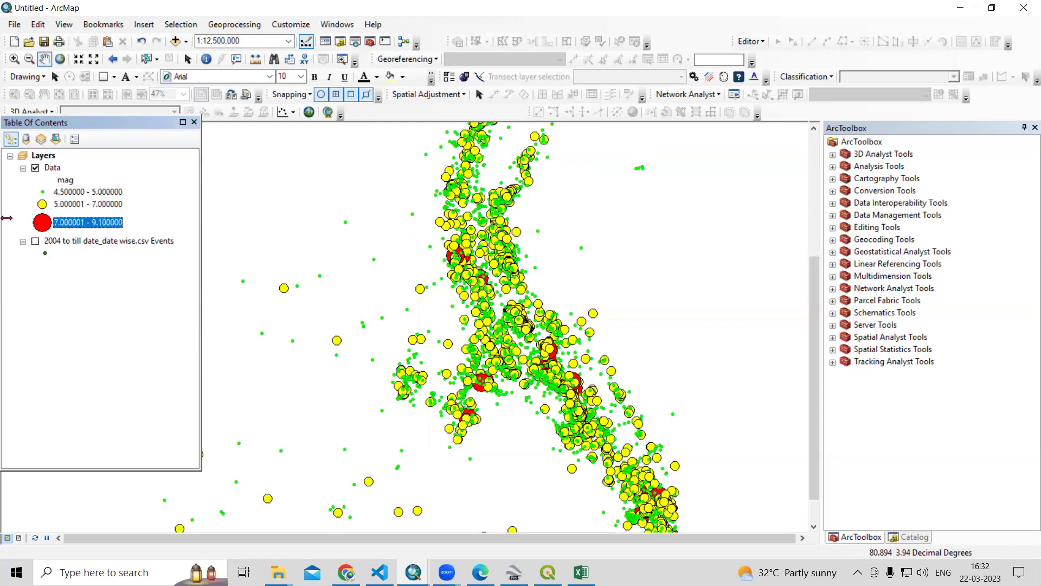
{"action": "left_click", "coordinate": [51, 217]}
- Open the Data layer's attribute table, review the latitude, longitude, depth and mag fields, and close it
{"action": "left_click", "coordinate": [52, 168]}
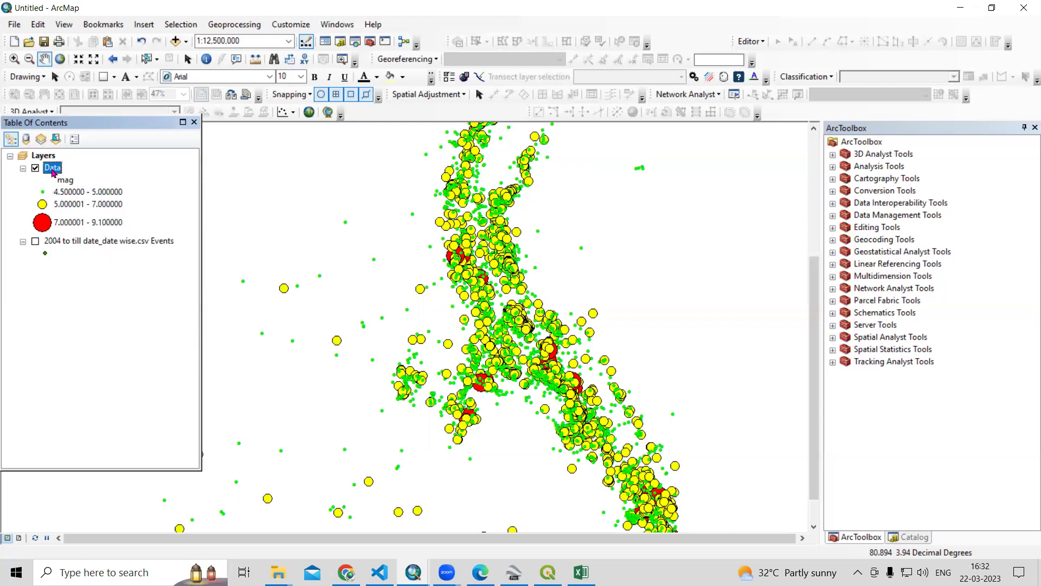
{"action": "right_click", "coordinate": [52, 167]}
{"action": "left_click", "coordinate": [98, 211]}
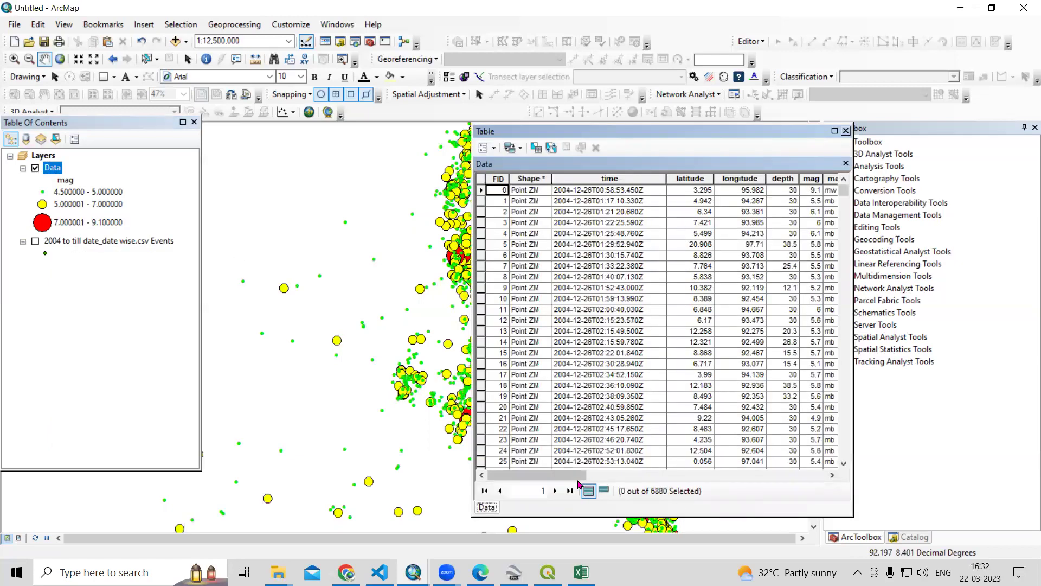
{"action": "left_click_drag", "start_coordinate": [559, 475], "coordinate": [594, 475]}
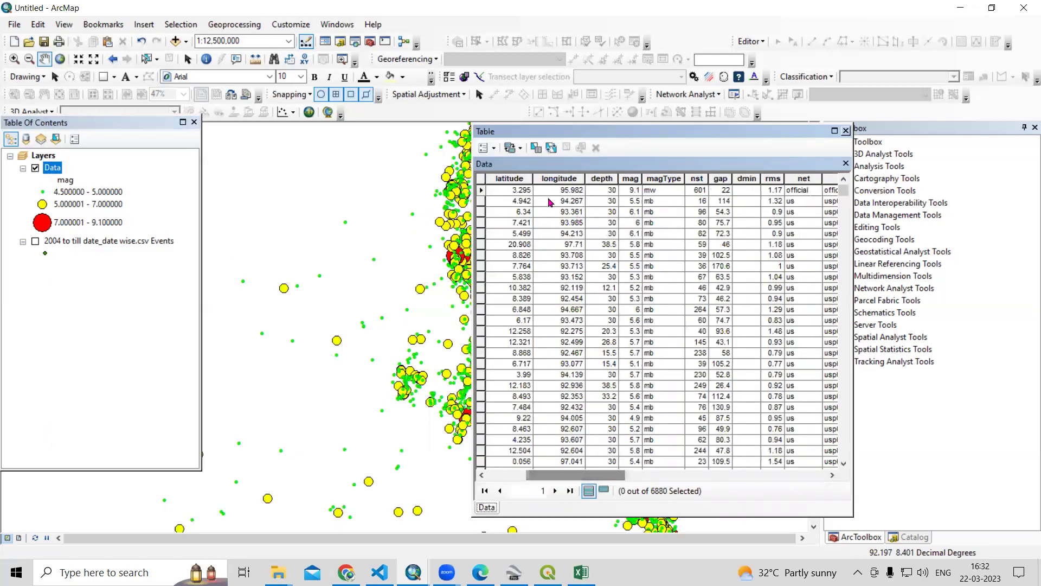
{"action": "left_click", "coordinate": [517, 193]}
{"action": "left_click", "coordinate": [549, 195]}
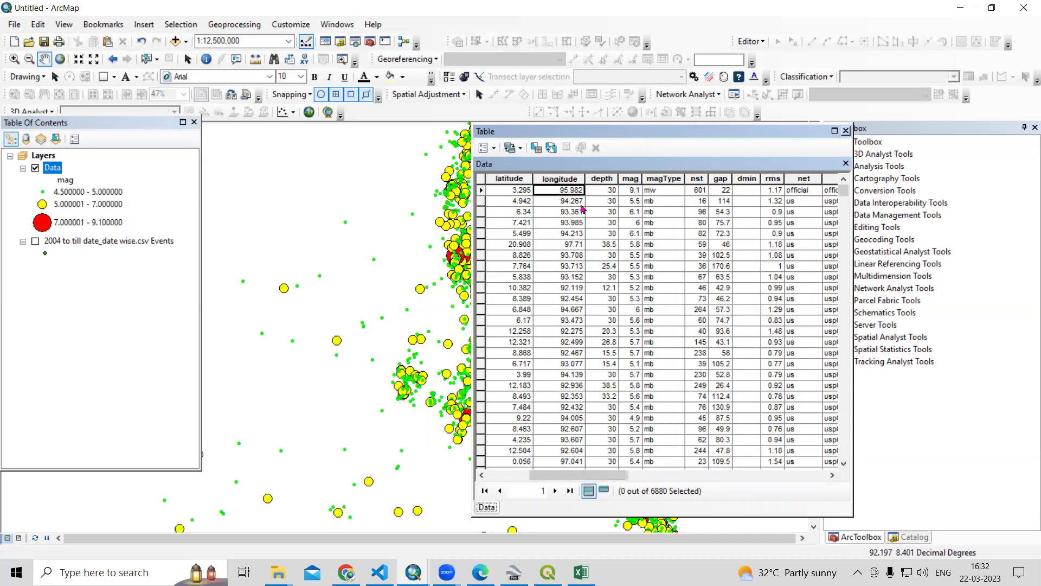
{"action": "left_click", "coordinate": [612, 191]}
{"action": "left_click", "coordinate": [631, 192]}
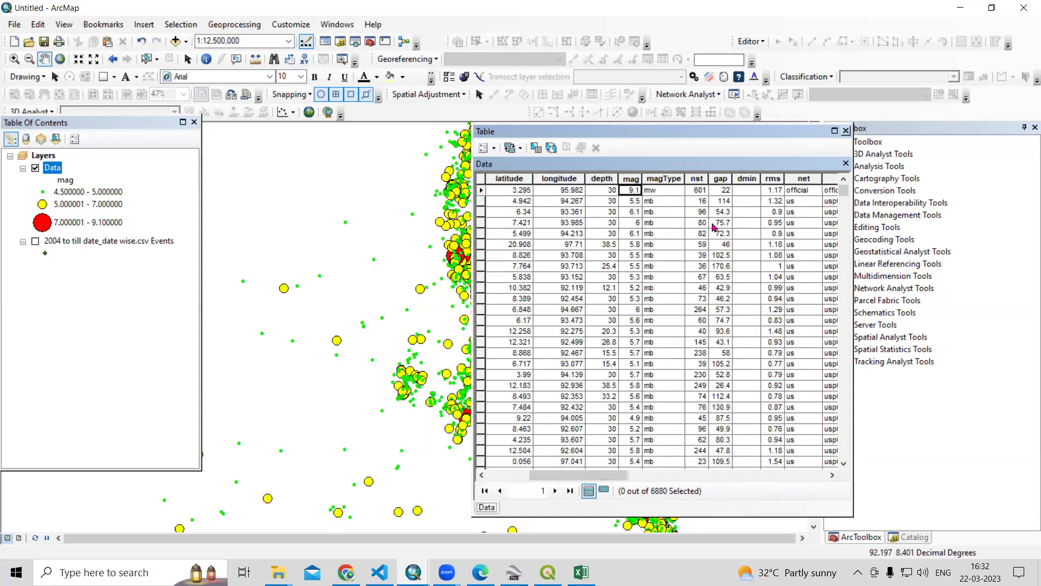
{"action": "left_click", "coordinate": [846, 131]}
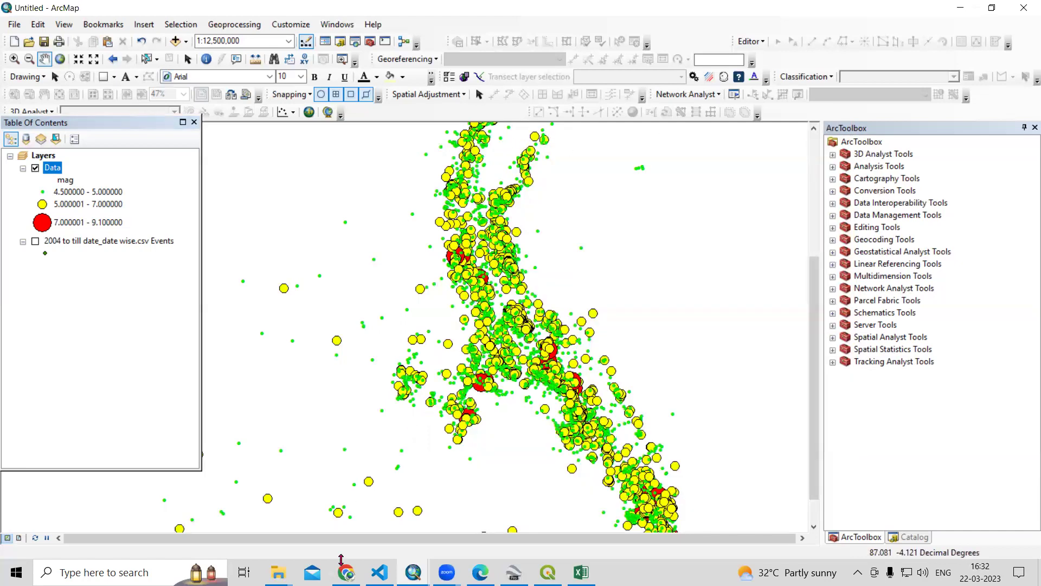
- Switch to Chrome and review the search options on the USGS Search Earthquake Catalog page
{"action": "left_click", "coordinate": [314, 500]}
{"action": "left_click", "coordinate": [290, 11]}
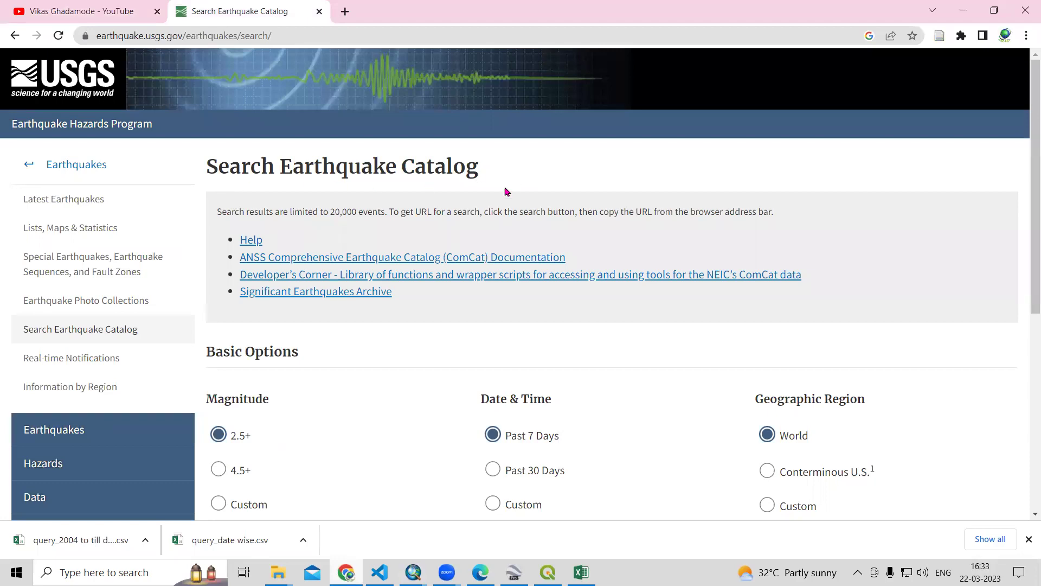
{"action": "scroll", "coordinate": [560, 407], "scroll_direction": "down", "scroll_amount": 7}
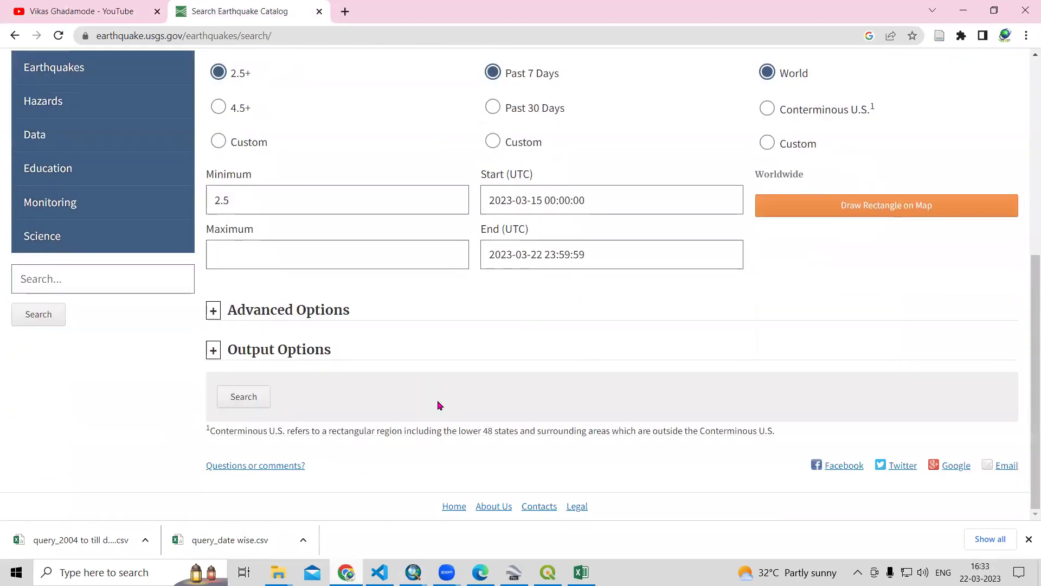
{"action": "scroll", "coordinate": [440, 406], "scroll_direction": "up", "scroll_amount": 10}
- Browse the open YouTube channel's videos for the one on downloading global earthquake magnitude data
{"action": "left_click", "coordinate": [73, 11]}
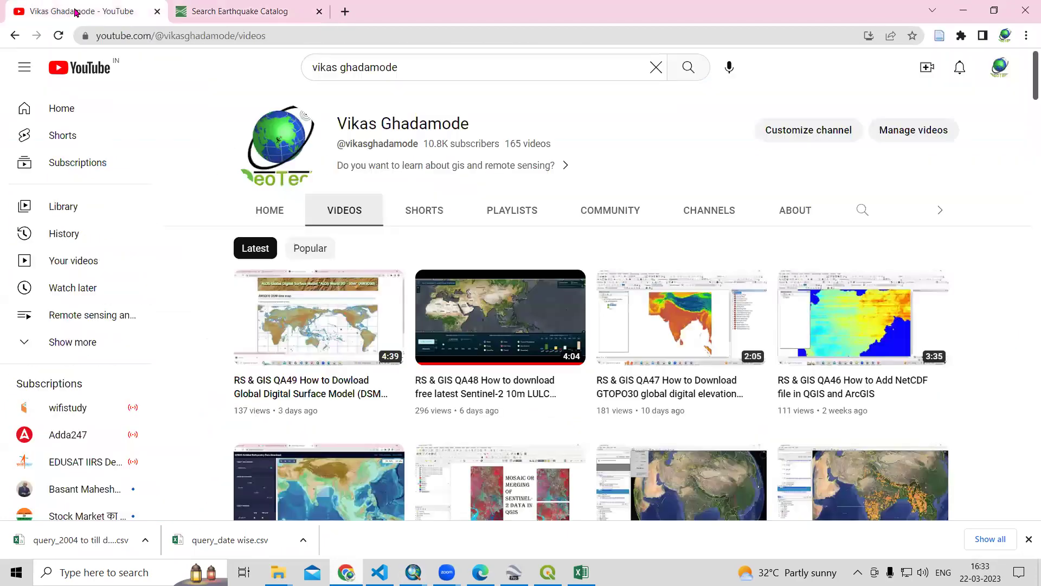
{"action": "scroll", "coordinate": [624, 387], "scroll_direction": "down", "scroll_amount": 5}
{"action": "scroll", "coordinate": [459, 260], "scroll_direction": "up", "scroll_amount": 5}
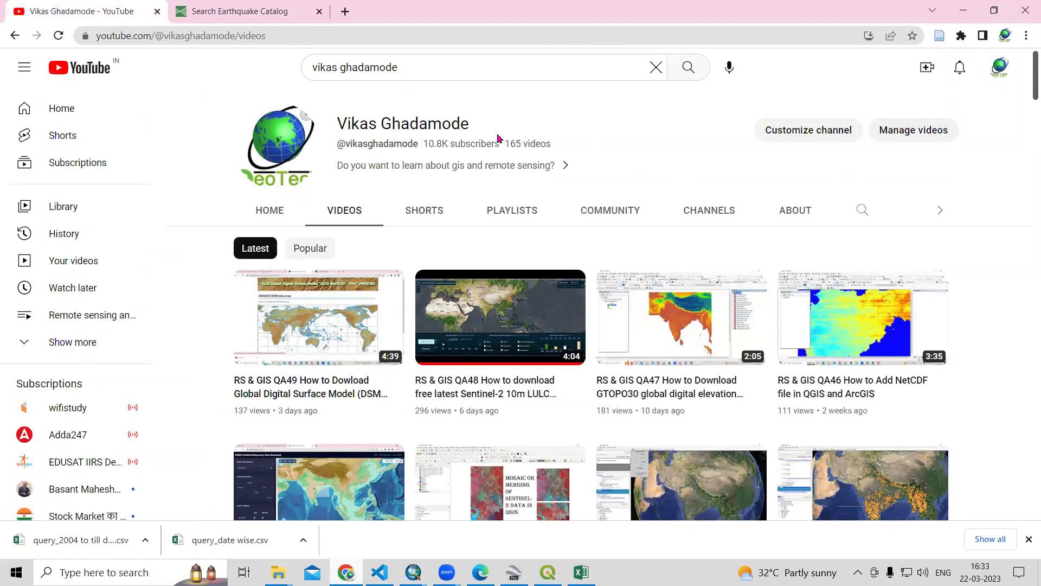
{"action": "scroll", "coordinate": [565, 336], "scroll_direction": "down", "scroll_amount": 8}
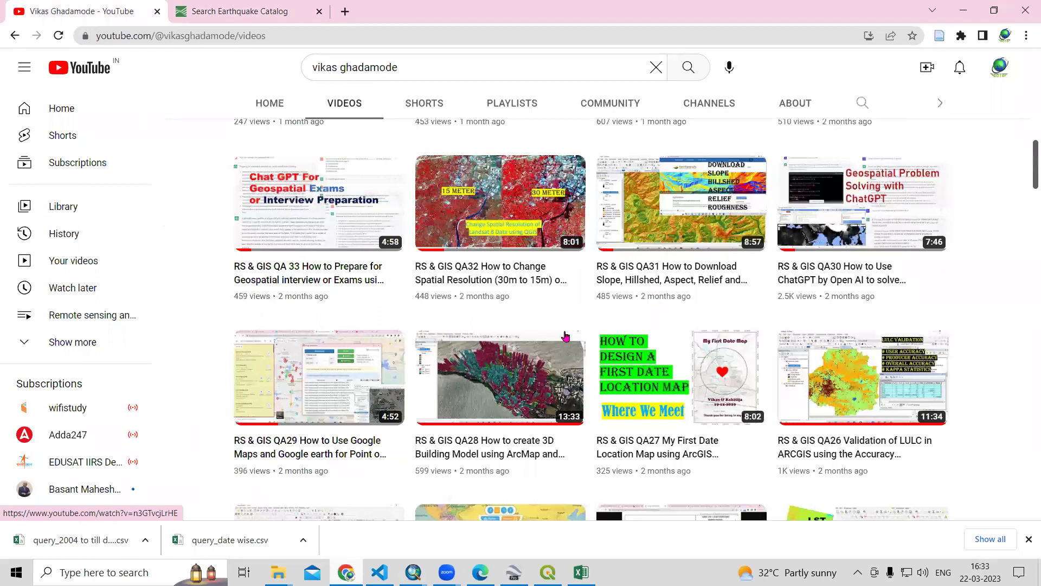
{"action": "scroll", "coordinate": [565, 336], "scroll_direction": "down", "scroll_amount": 15}
{"action": "scroll", "coordinate": [564, 336], "scroll_direction": "down", "scroll_amount": 12}
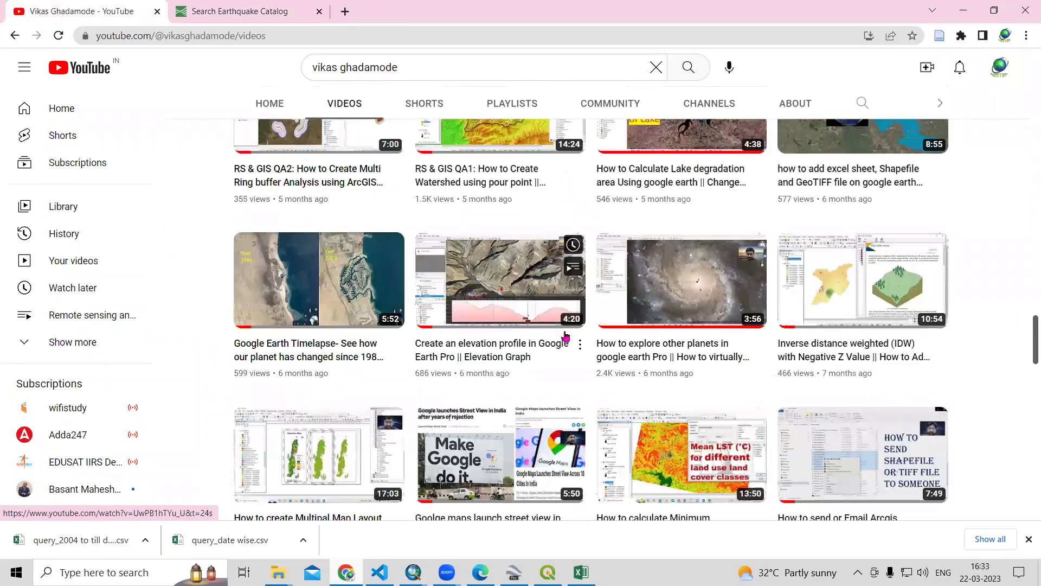
{"action": "scroll", "coordinate": [616, 367], "scroll_direction": "down", "scroll_amount": 6}
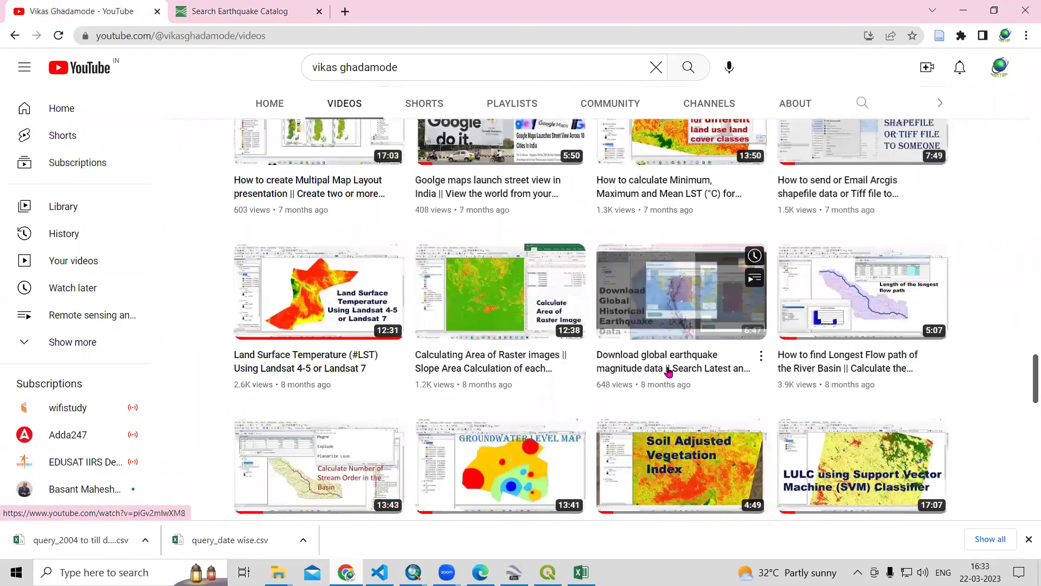
{"action": "mouse_move", "coordinate": [701, 384]}
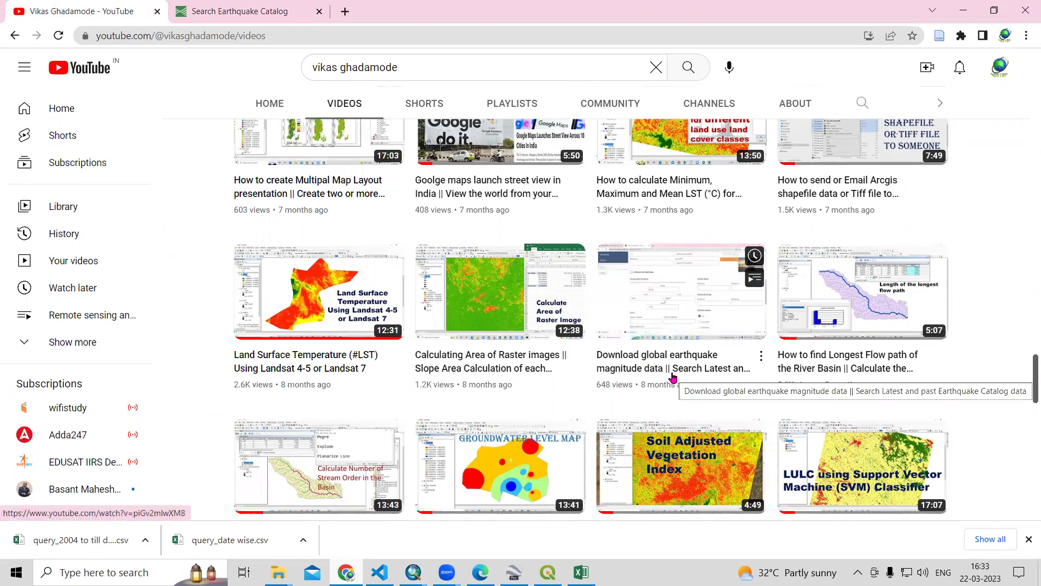
- Switch to Excel and examine the time, latitude, longitude and mag columns of the 2004 to till date_date wise sheet
{"action": "left_click", "coordinate": [581, 572]}
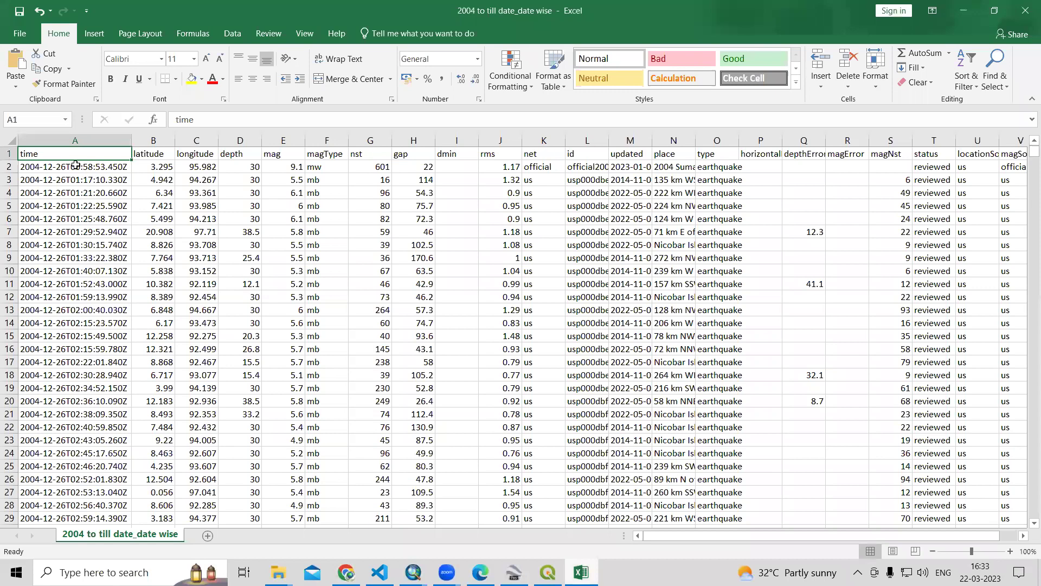
{"action": "left_click", "coordinate": [75, 164]}
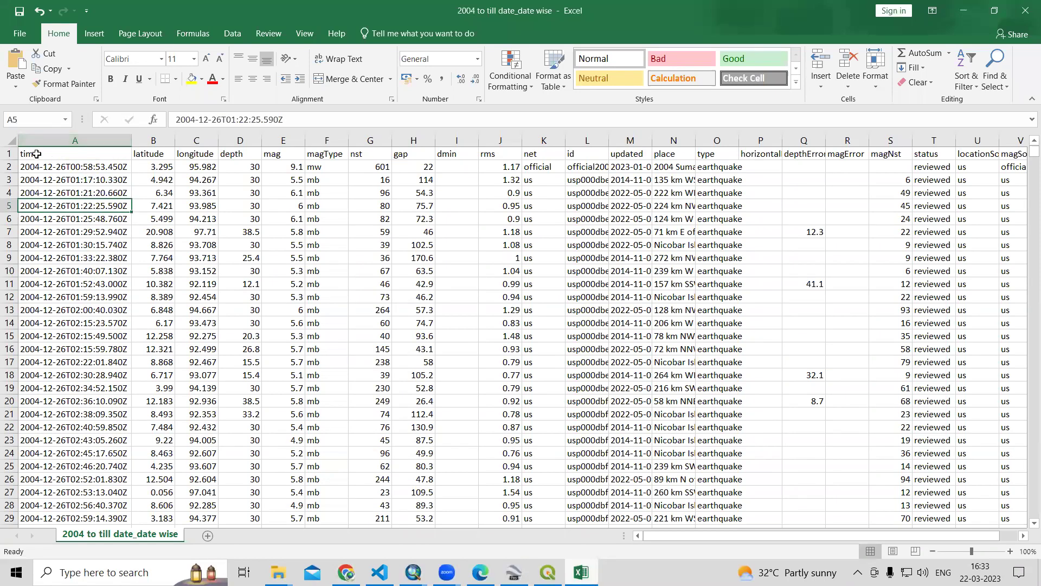
{"action": "left_click", "coordinate": [73, 155]}
{"action": "left_click", "coordinate": [151, 217]}
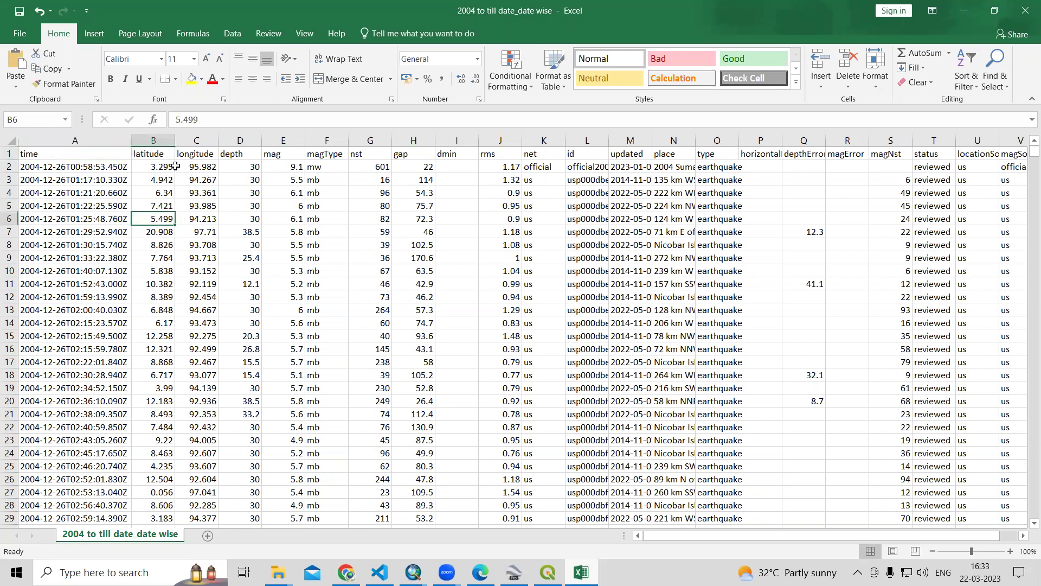
{"action": "left_click", "coordinate": [158, 157]}
{"action": "left_click", "coordinate": [192, 158]}
{"action": "left_click", "coordinate": [274, 154]}
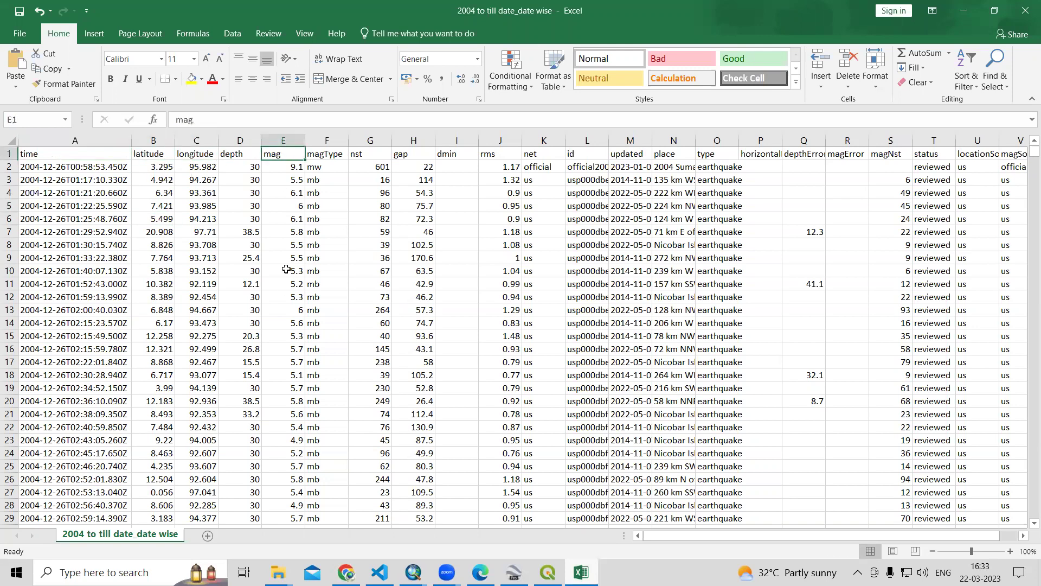
{"action": "left_click", "coordinate": [295, 166]}
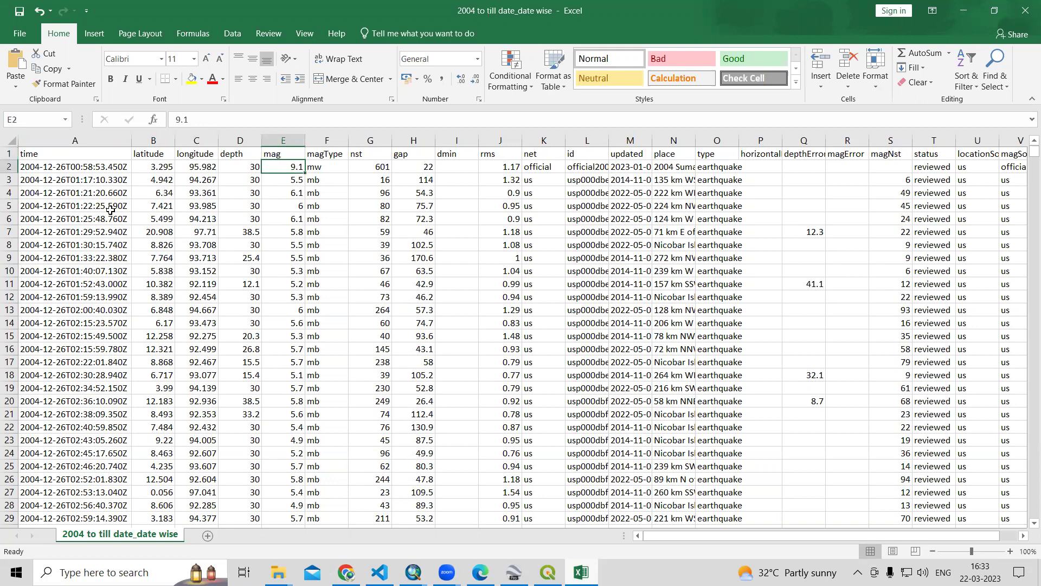
{"action": "left_click", "coordinate": [38, 169]}
{"action": "left_click", "coordinate": [288, 170]}
- Review the earthquake records from the first row to the last and return to the start of the sheet
{"action": "scroll", "coordinate": [40, 168], "scroll_direction": "down", "scroll_amount": 11}
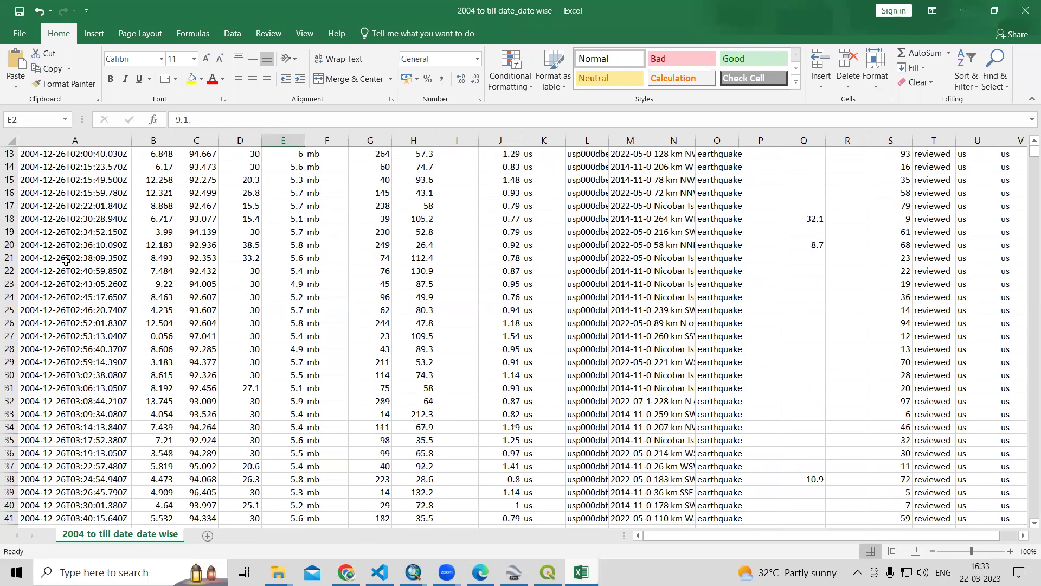
{"action": "left_click", "coordinate": [1027, 199]}
{"action": "left_click_drag", "start_coordinate": [1027, 158], "coordinate": [1019, 549]}
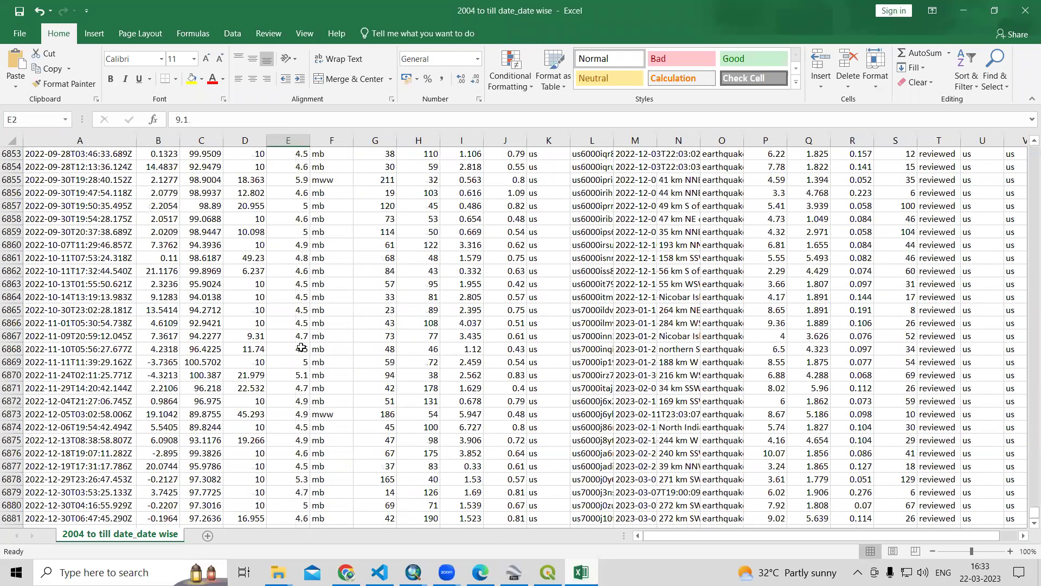
{"action": "scroll", "coordinate": [302, 347], "scroll_direction": "up", "scroll_amount": 14}
{"action": "scroll", "coordinate": [302, 348], "scroll_direction": "up", "scroll_amount": 14}
{"action": "scroll", "coordinate": [301, 346], "scroll_direction": "up", "scroll_amount": 20}
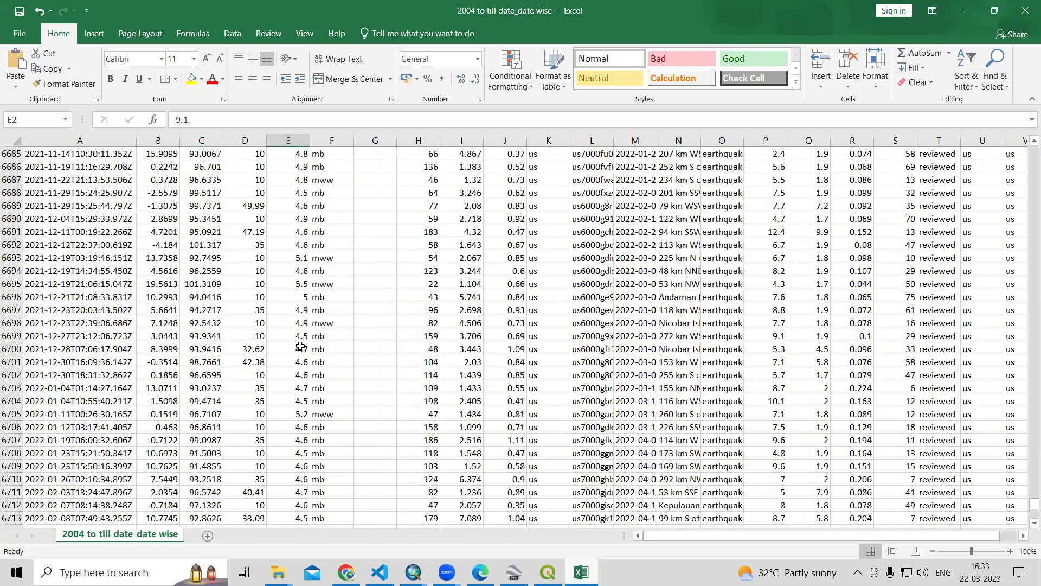
{"action": "scroll", "coordinate": [298, 345], "scroll_direction": "up", "scroll_amount": 20}
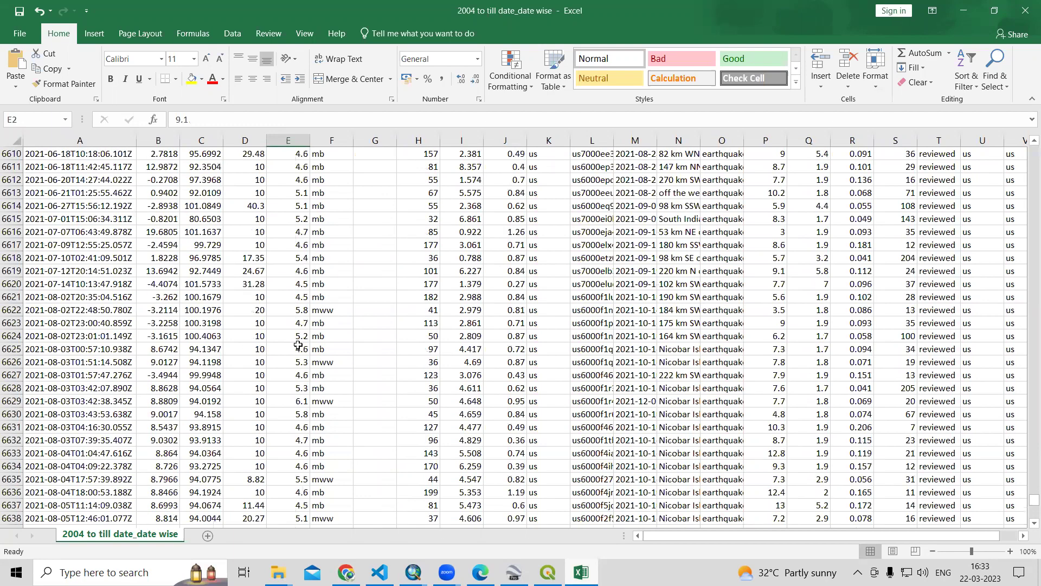
{"action": "scroll", "coordinate": [298, 346], "scroll_direction": "up", "scroll_amount": 20}
{"action": "scroll", "coordinate": [298, 346], "scroll_direction": "up", "scroll_amount": 20}
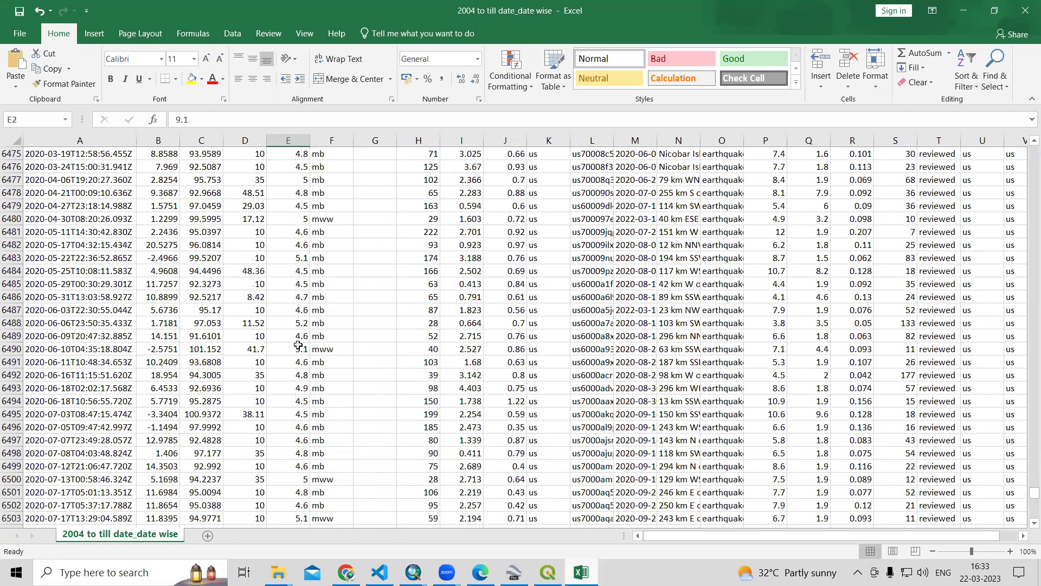
{"action": "scroll", "coordinate": [298, 346], "scroll_direction": "up", "scroll_amount": 20}
{"action": "scroll", "coordinate": [299, 346], "scroll_direction": "up", "scroll_amount": 7}
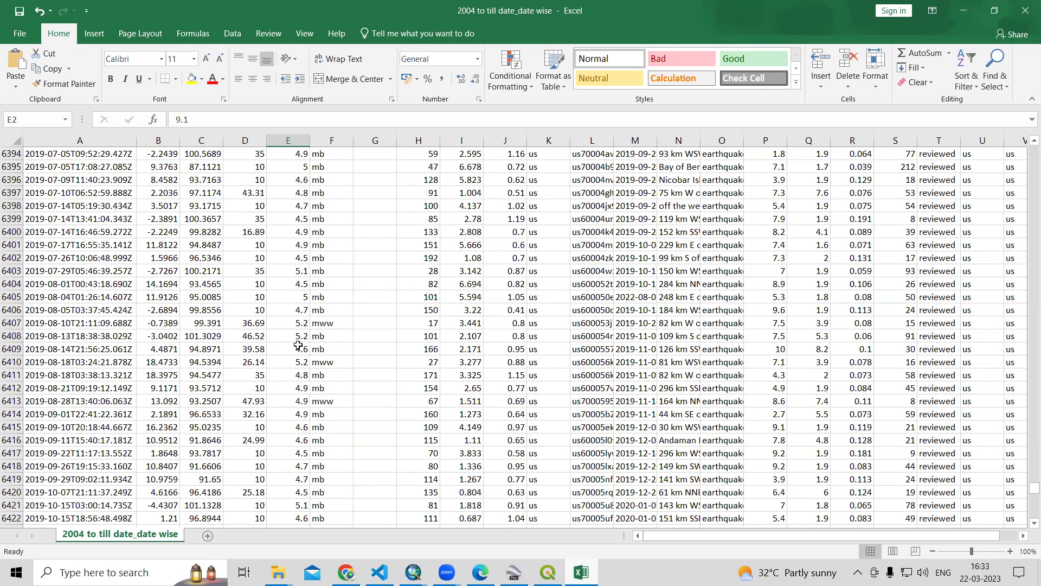
{"action": "scroll", "coordinate": [298, 346], "scroll_direction": "up", "scroll_amount": 20}
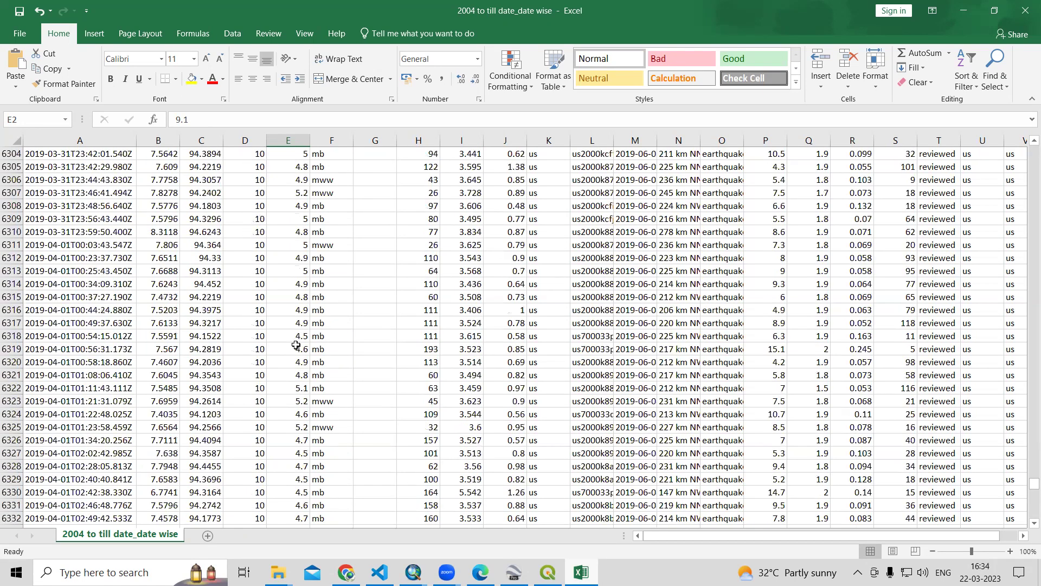
{"action": "scroll", "coordinate": [292, 347], "scroll_direction": "up", "scroll_amount": 14}
{"action": "scroll", "coordinate": [290, 340], "scroll_direction": "up", "scroll_amount": 20}
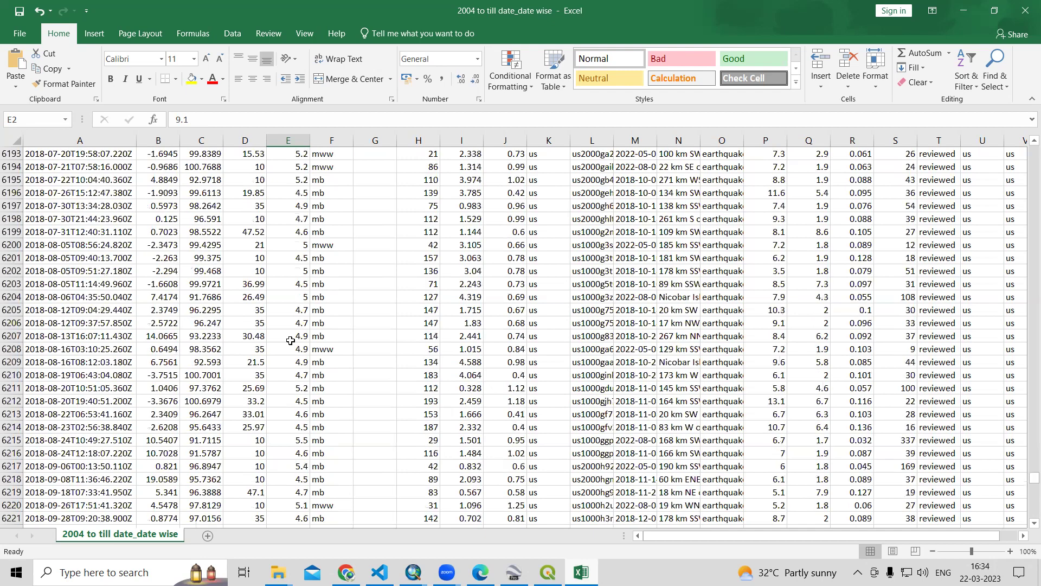
{"action": "scroll", "coordinate": [289, 336], "scroll_direction": "up", "scroll_amount": 18}
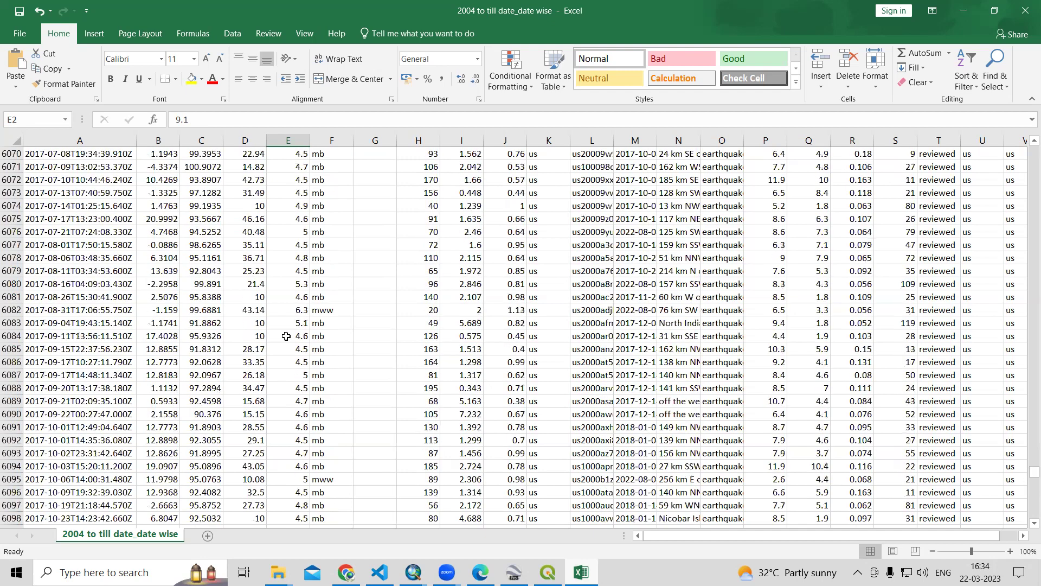
{"action": "scroll", "coordinate": [286, 336], "scroll_direction": "up", "scroll_amount": 20}
{"action": "scroll", "coordinate": [286, 336], "scroll_direction": "up", "scroll_amount": 20}
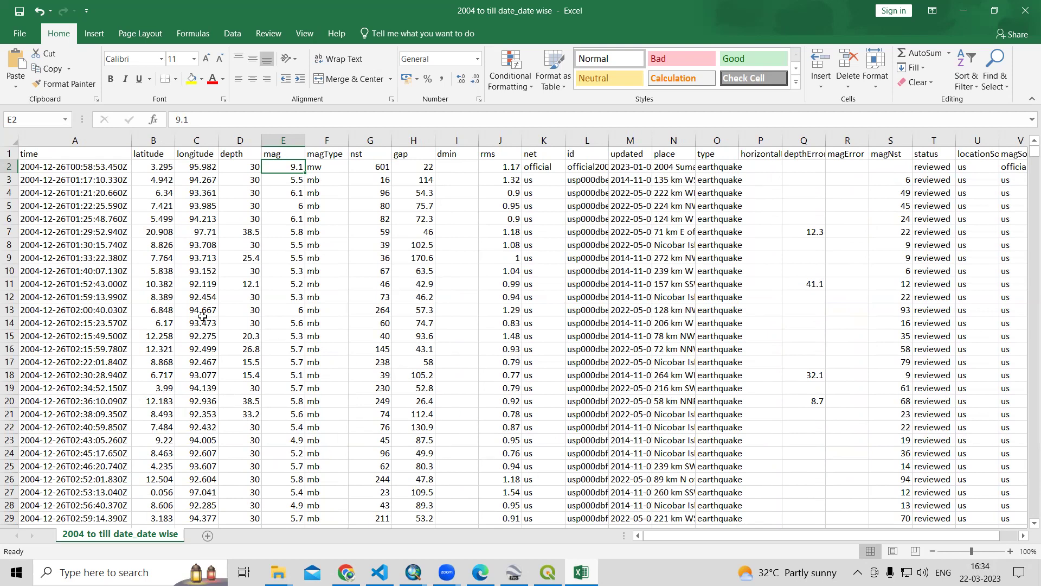
- Save a copy of the workbook in the Earthquake data folder as 2004 to till date_date wise_1 in CSV (Comma delimited) format
{"action": "left_click", "coordinate": [20, 37]}
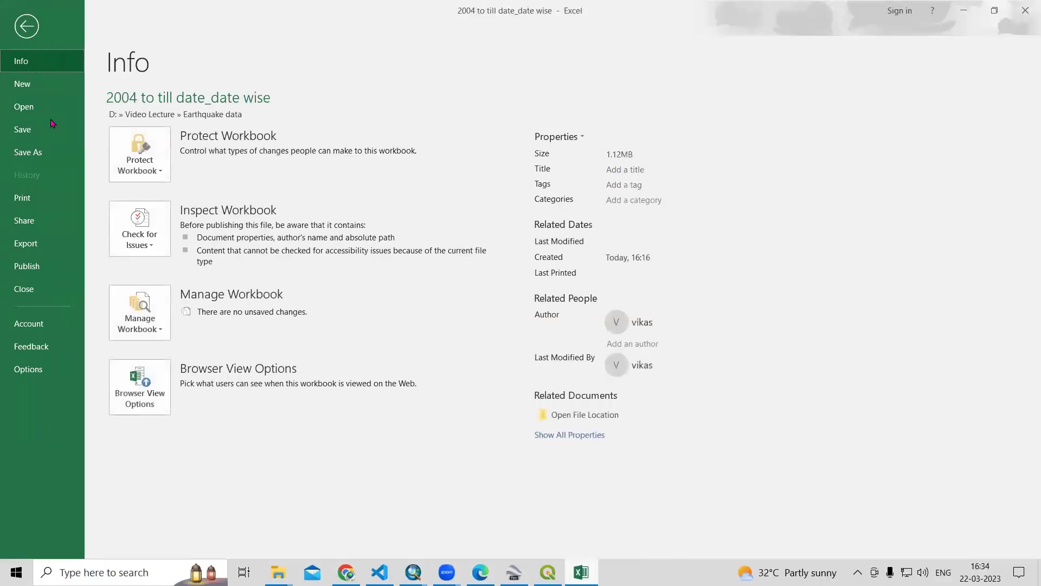
{"action": "left_click", "coordinate": [49, 155]}
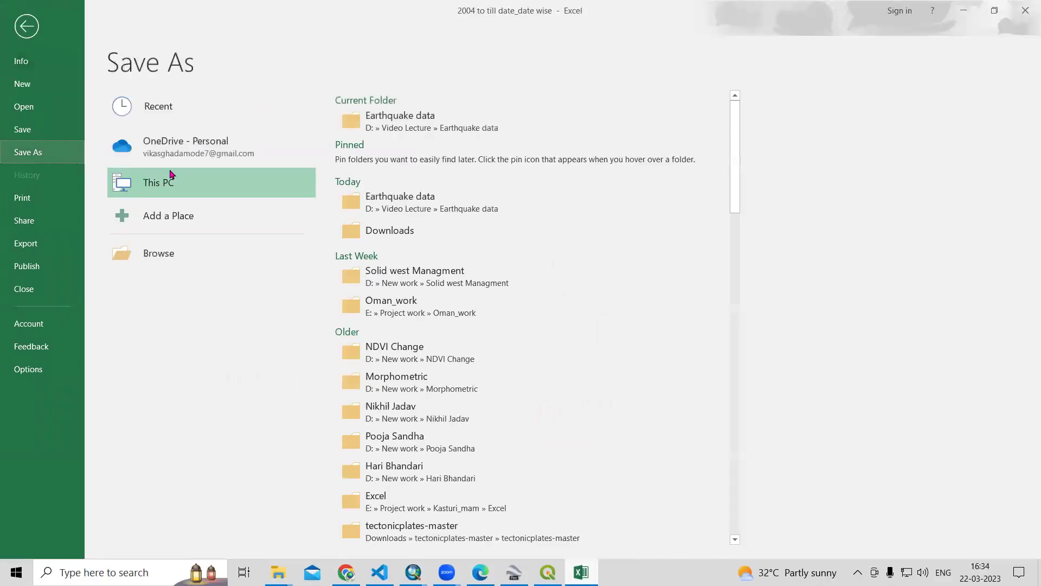
{"action": "left_click", "coordinate": [405, 130]}
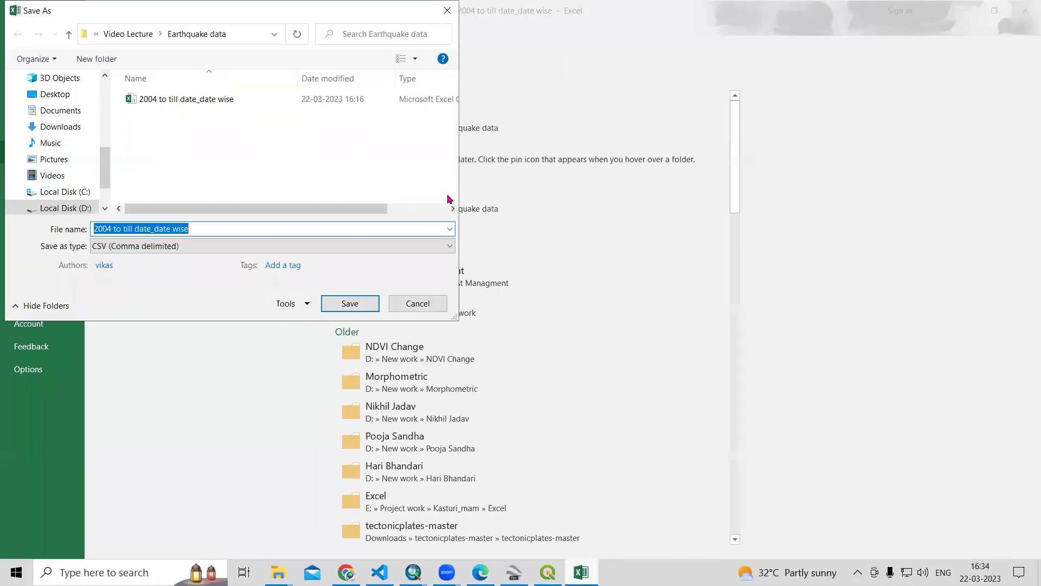
{"action": "left_click", "coordinate": [196, 226]}
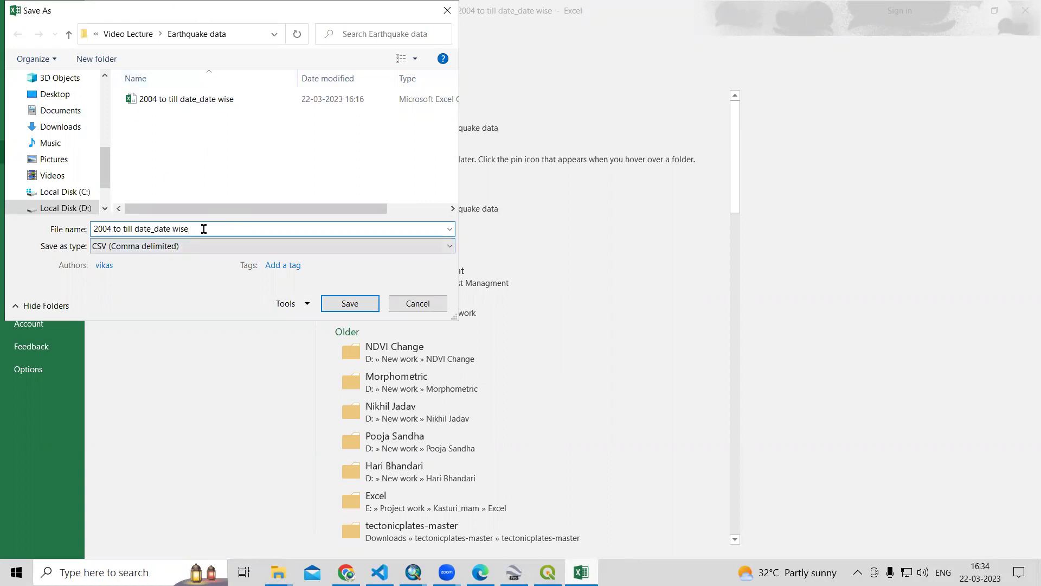
{"action": "type", "text": ")"}
{"action": "key", "text": "BackSpace"}
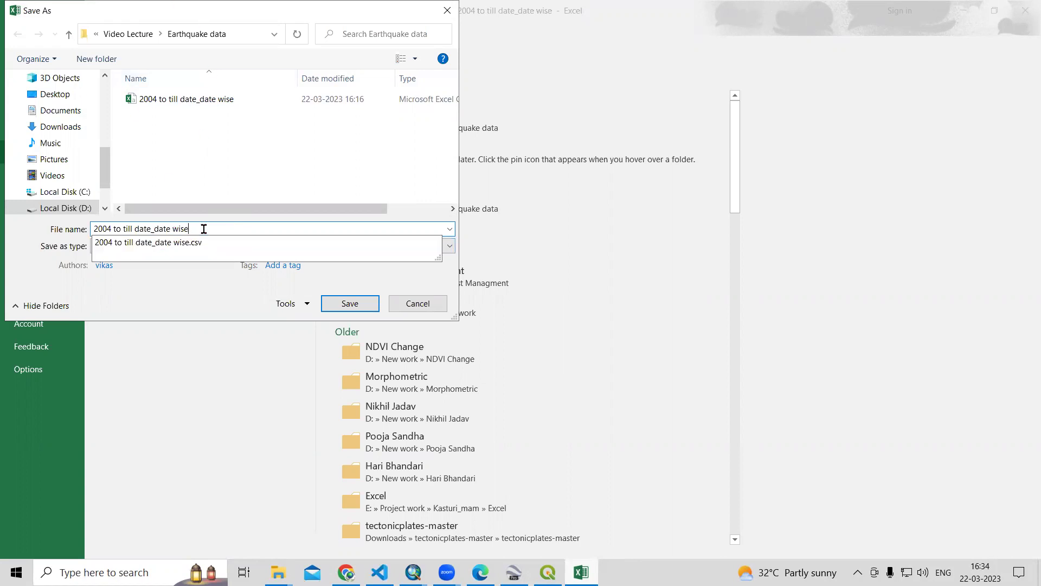
{"action": "type", "text": "_"}
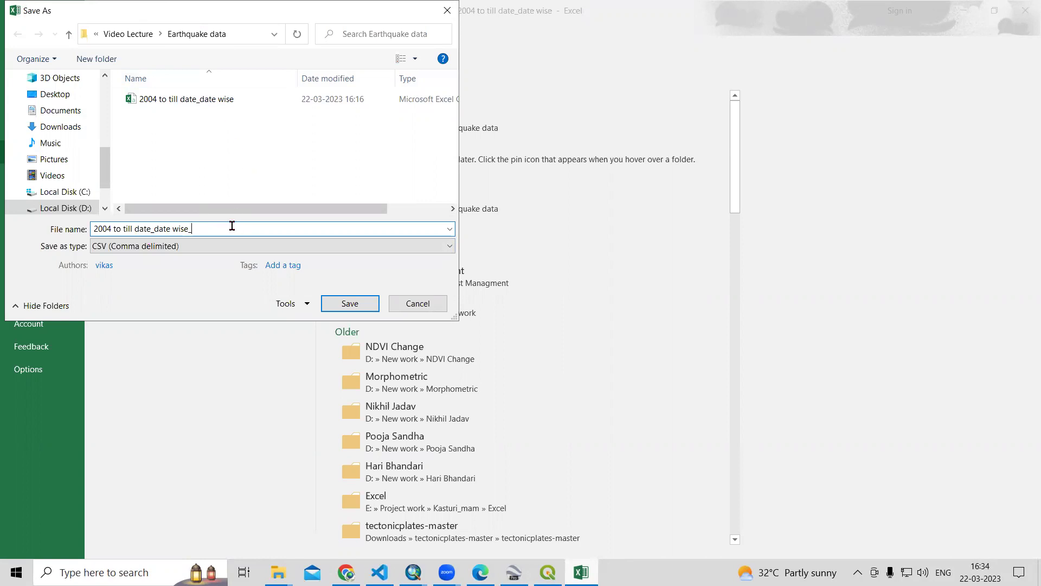
{"action": "left_click", "coordinate": [184, 247]}
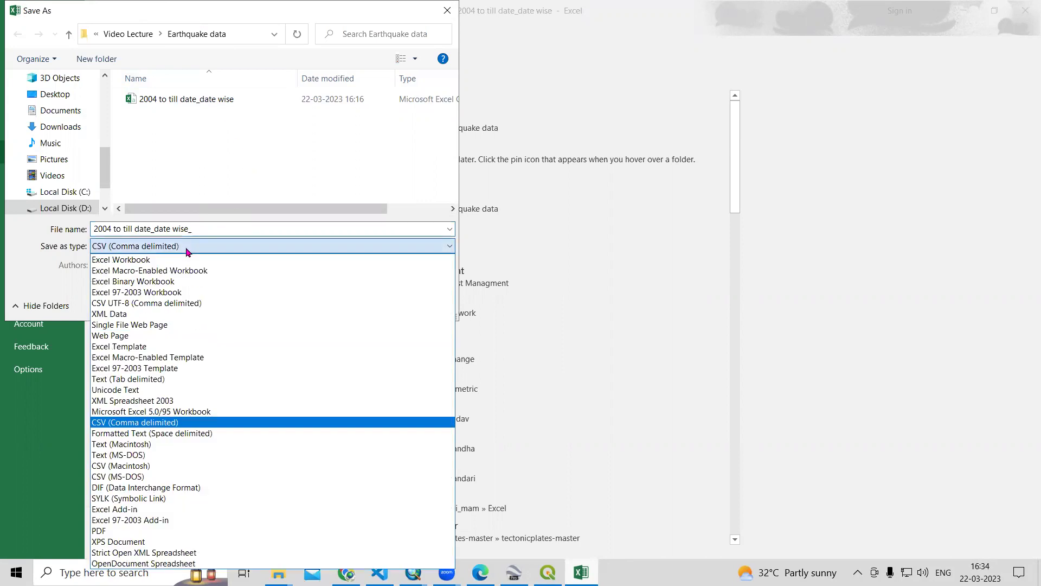
{"action": "left_click", "coordinate": [170, 425]}
{"action": "left_click", "coordinate": [212, 226]}
{"action": "left_click", "coordinate": [212, 227]}
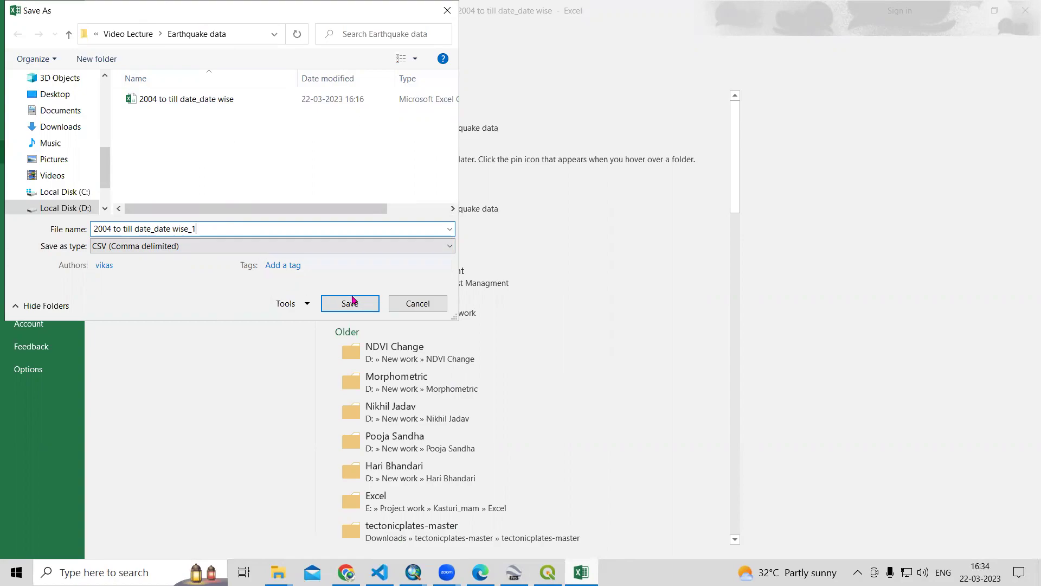
{"action": "left_click", "coordinate": [350, 304]}
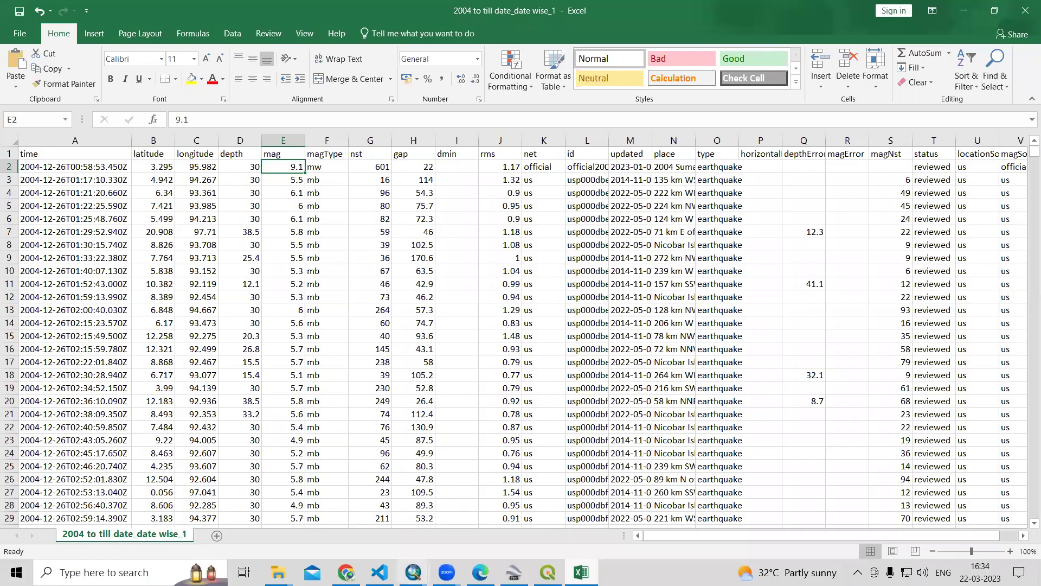
- Switch to the untitled ArcMap window and start a new map document from the Blank Map template
{"action": "mouse_move", "coordinate": [413, 572]}
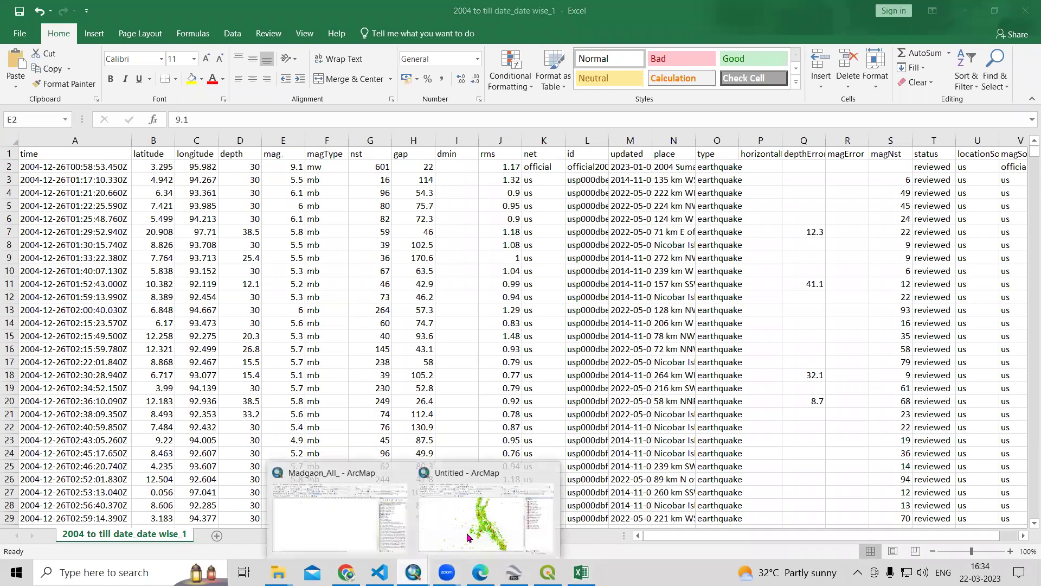
{"action": "left_click", "coordinate": [466, 515]}
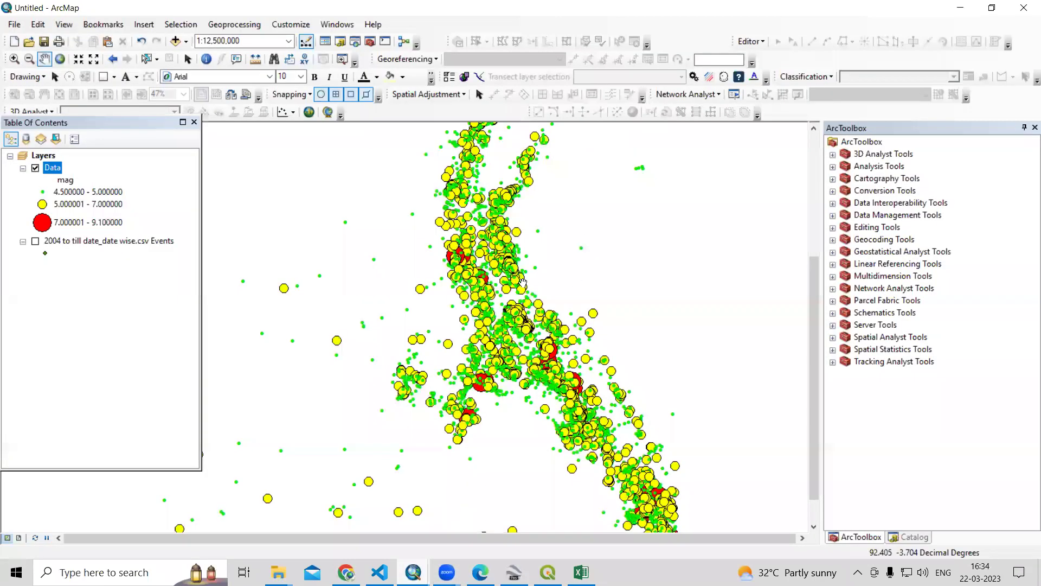
{"action": "left_click", "coordinate": [14, 42]}
{"action": "left_click", "coordinate": [449, 196]}
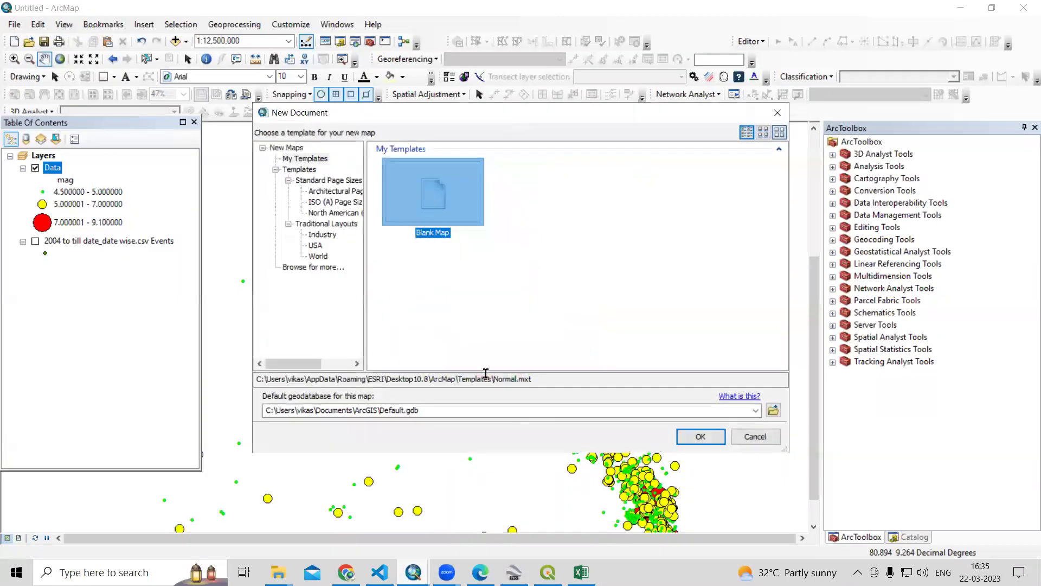
{"action": "left_click", "coordinate": [682, 435]}
{"action": "left_click", "coordinate": [522, 310]}
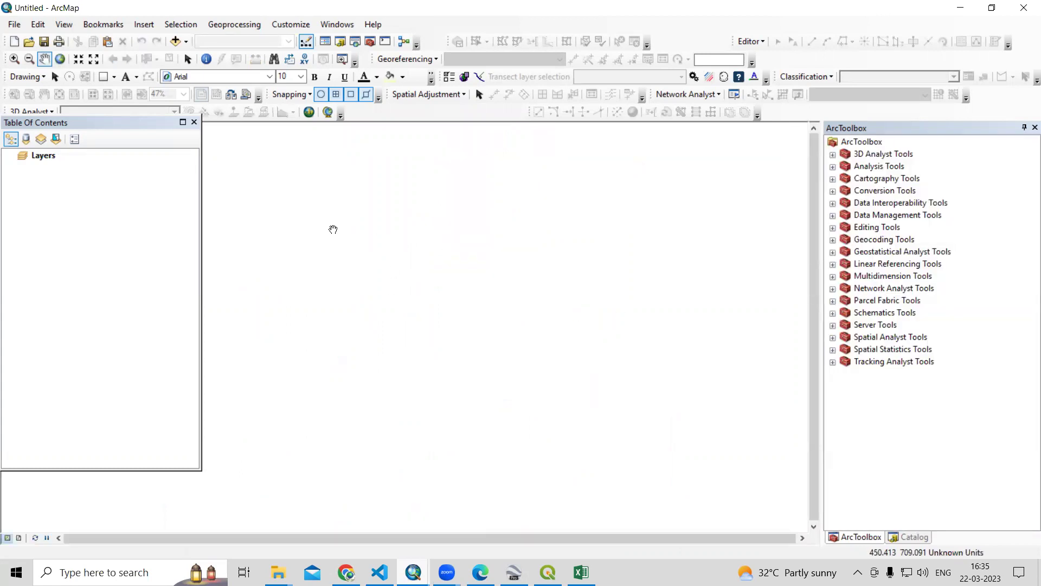
- Start Add XY Data and load 2004 to till date_date wise_1.csv from the Earthquake data folder as the source table
{"action": "left_click", "coordinate": [14, 26]}
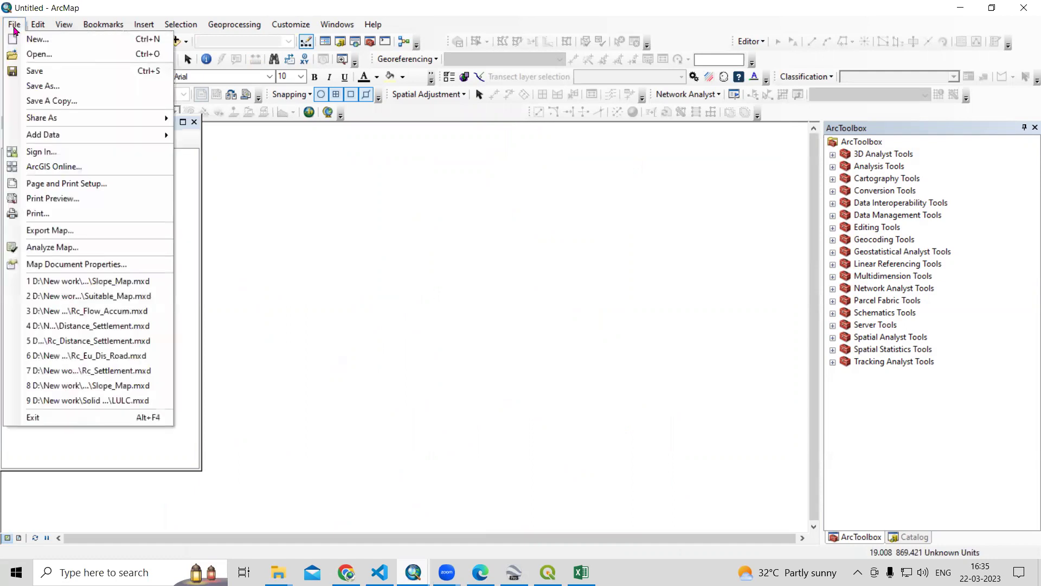
{"action": "mouse_move", "coordinate": [55, 138]}
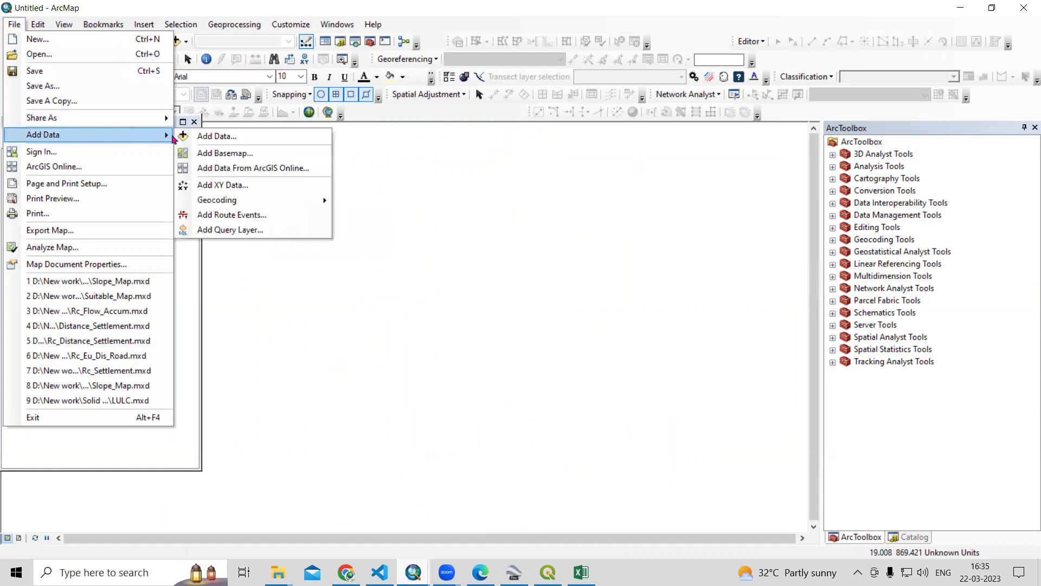
{"action": "left_click", "coordinate": [233, 186]}
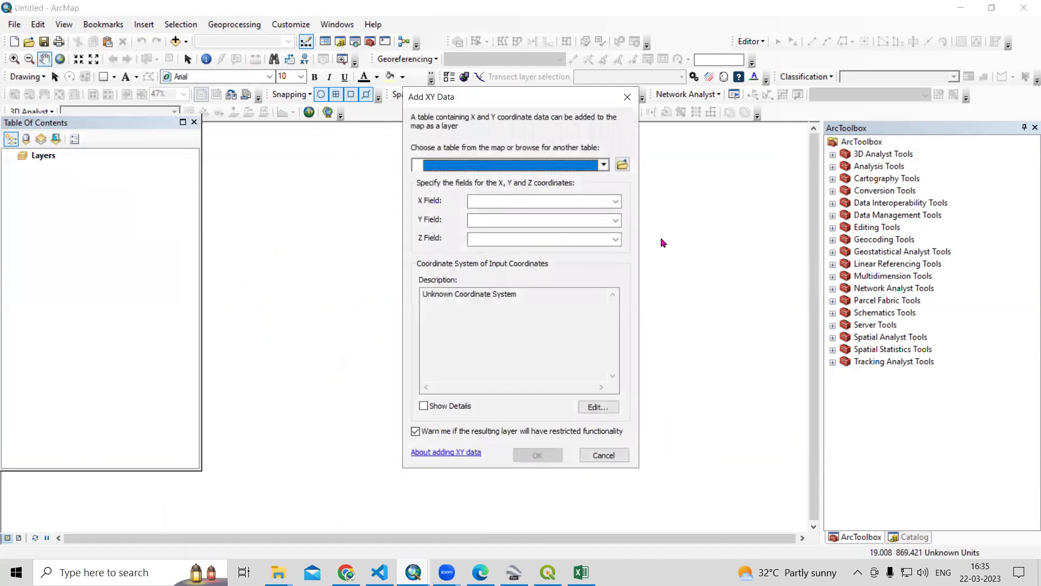
{"action": "left_click", "coordinate": [622, 166]}
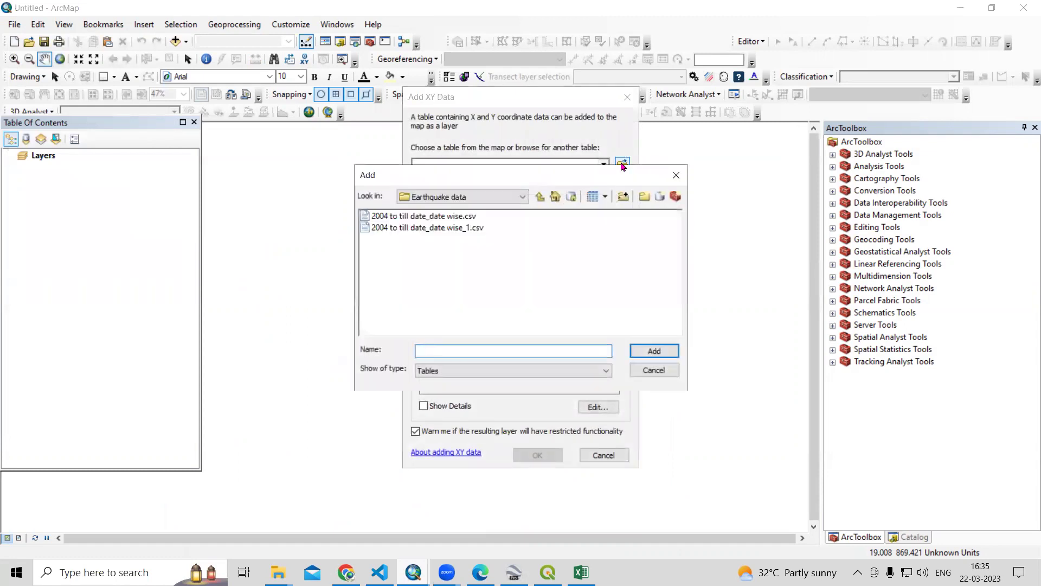
{"action": "left_click", "coordinate": [387, 230]}
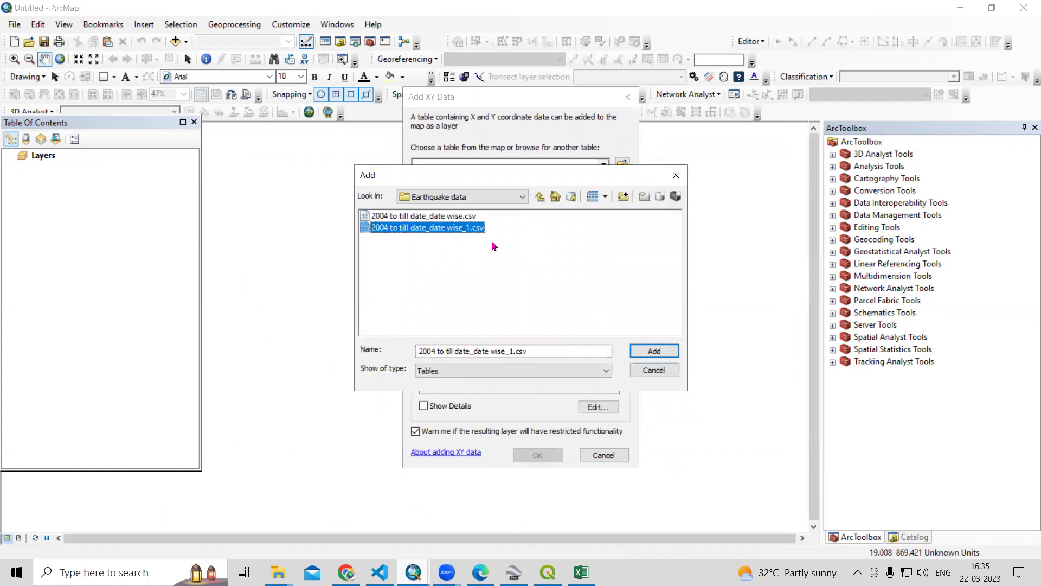
{"action": "left_click", "coordinate": [655, 352]}
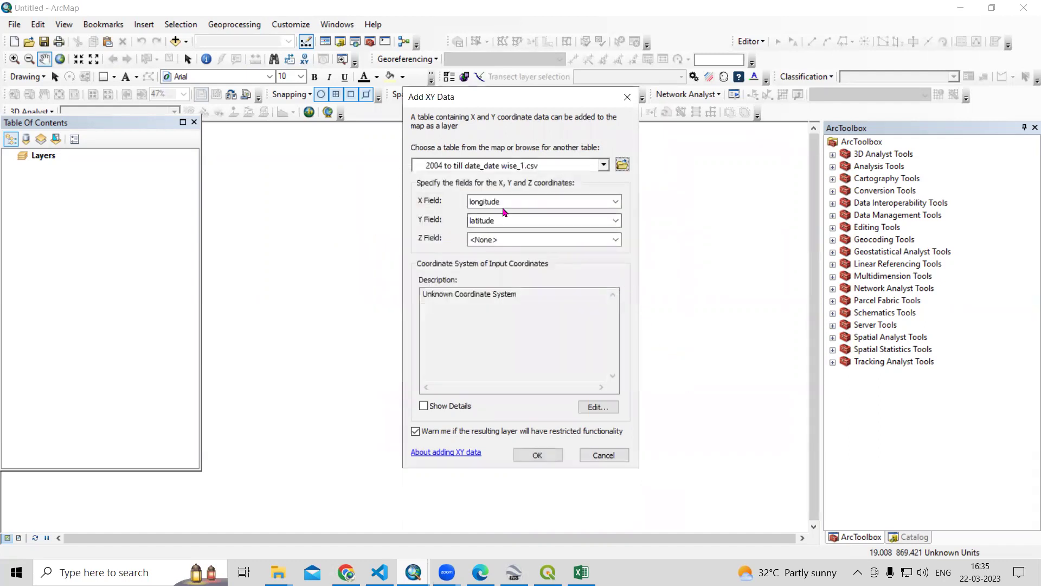
- Set the Z field of the XY data to mag
{"action": "left_click", "coordinate": [516, 242]}
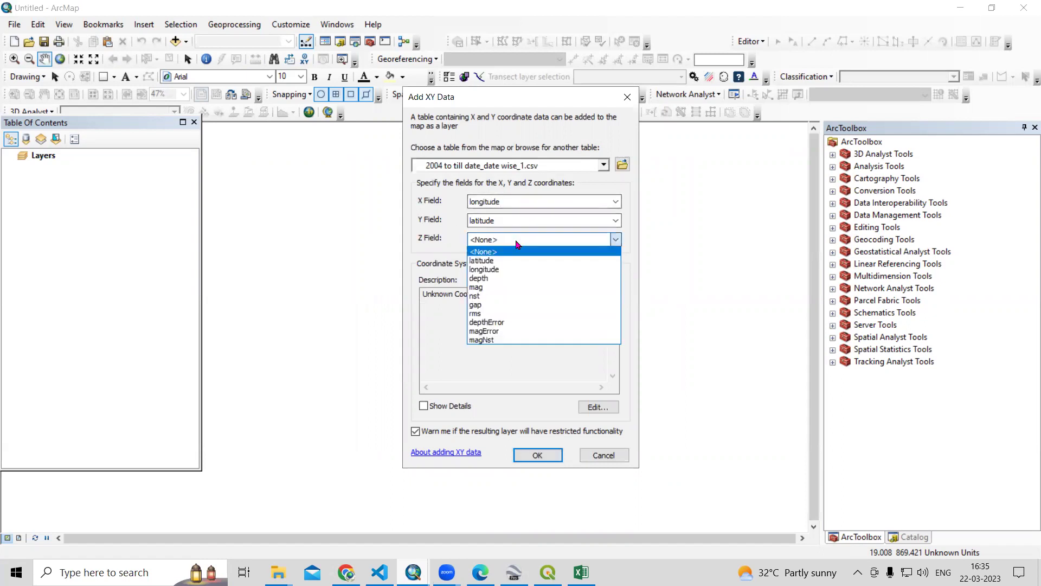
{"action": "left_click", "coordinate": [506, 288]}
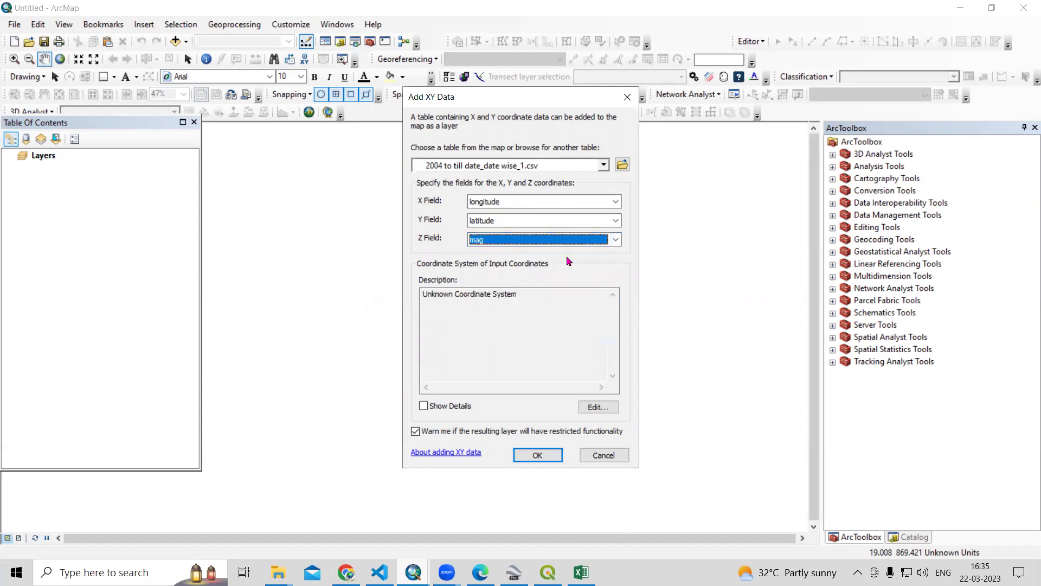
{"action": "left_click", "coordinate": [561, 238]}
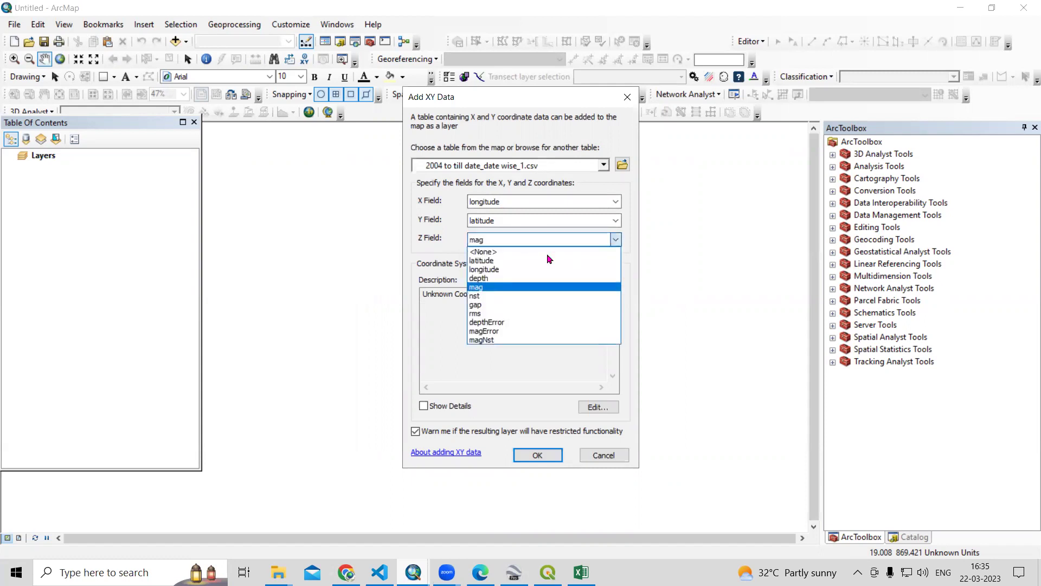
{"action": "left_click", "coordinate": [484, 291]}
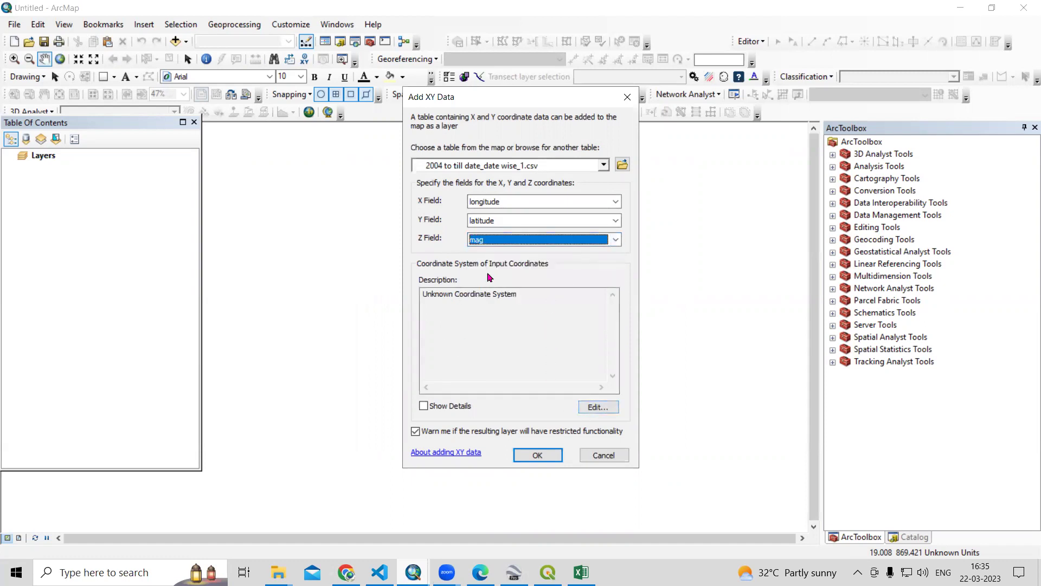
- Assign the WGS 1984 geographic coordinate system from the World group to the input coordinates
{"action": "left_click", "coordinate": [598, 407]}
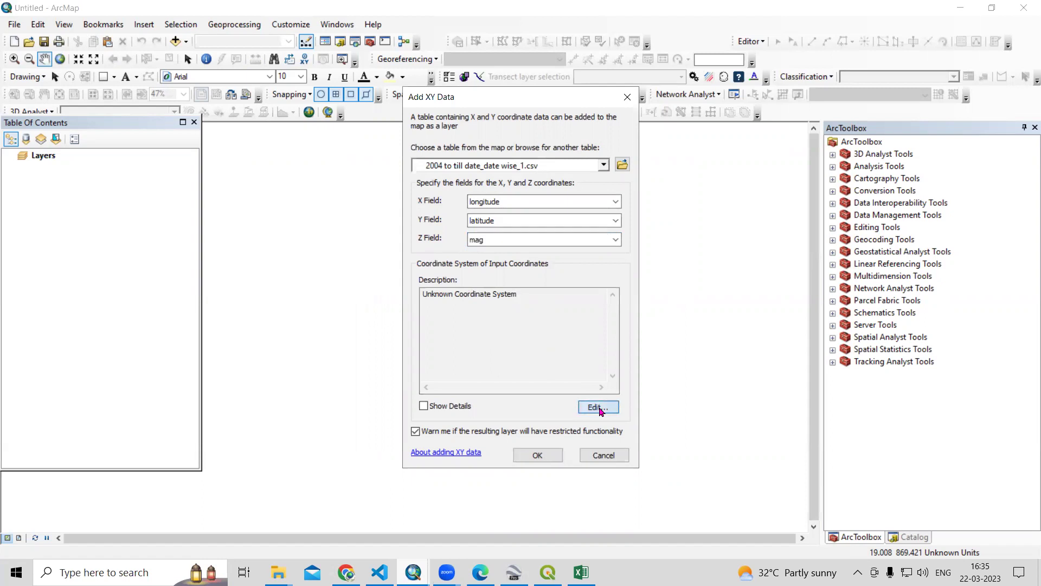
{"action": "left_click", "coordinate": [392, 170]}
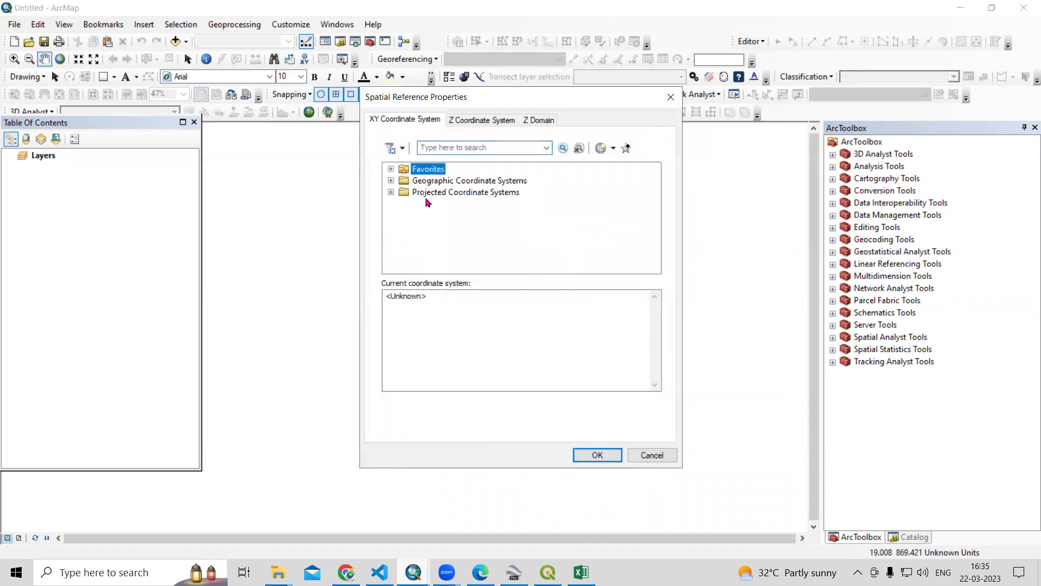
{"action": "left_click", "coordinate": [440, 197]}
{"action": "left_click", "coordinate": [446, 184]}
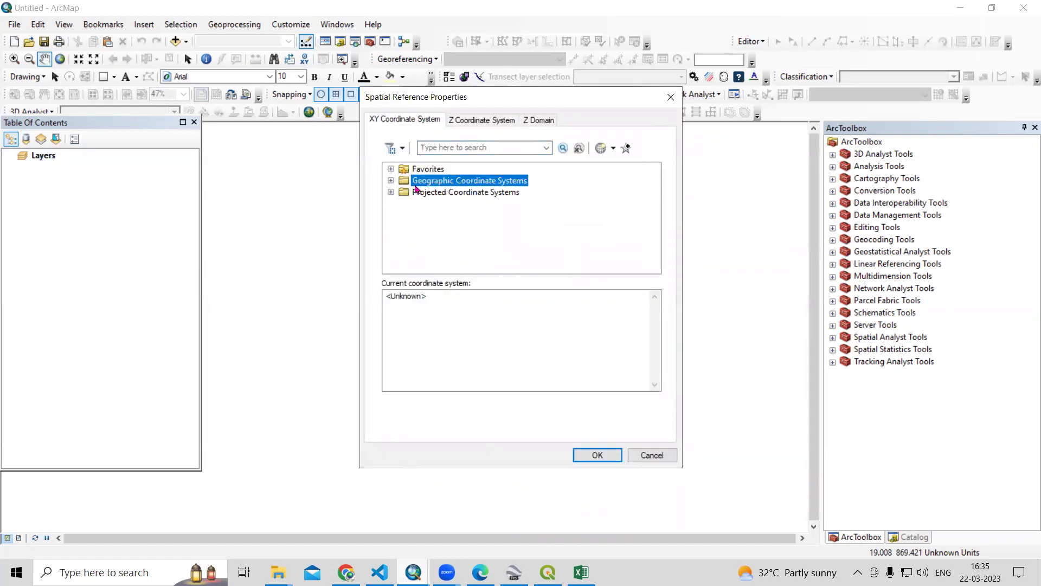
{"action": "double_click", "coordinate": [453, 184]}
{"action": "scroll", "coordinate": [513, 237], "scroll_direction": "down", "scroll_amount": 3}
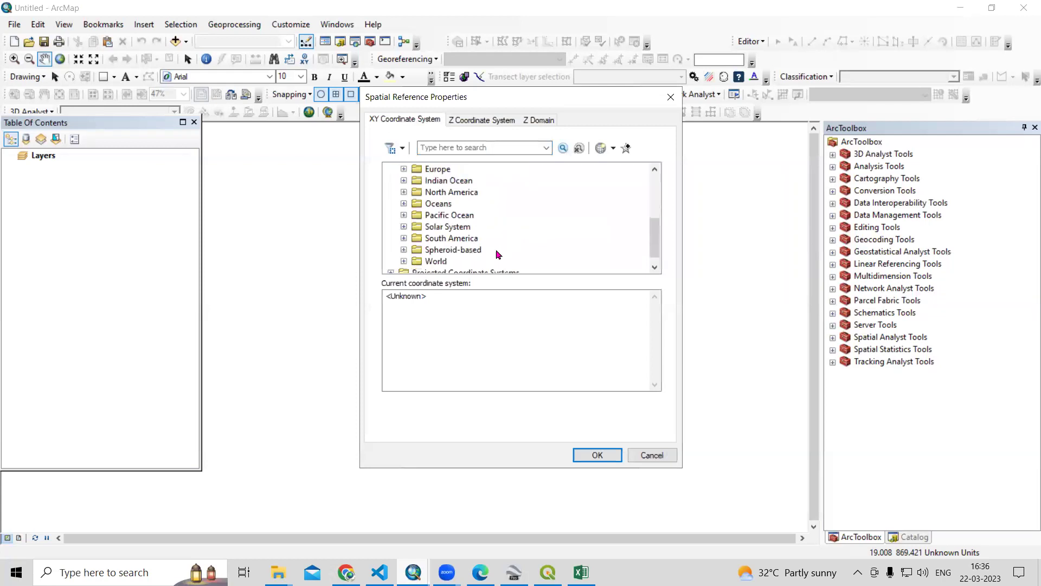
{"action": "double_click", "coordinate": [437, 262]}
{"action": "scroll", "coordinate": [488, 245], "scroll_direction": "down", "scroll_amount": 15}
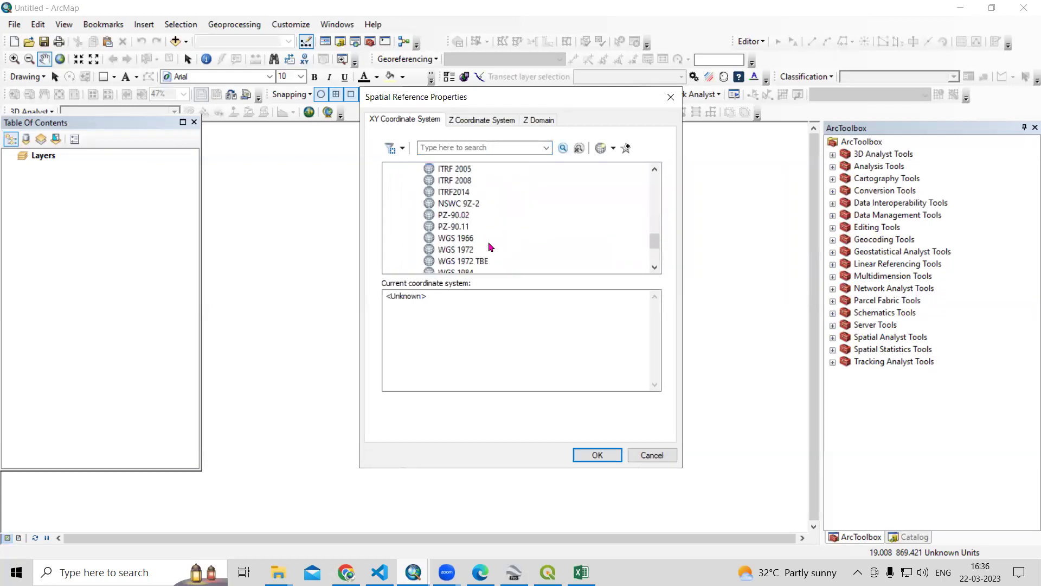
{"action": "left_click", "coordinate": [463, 183]}
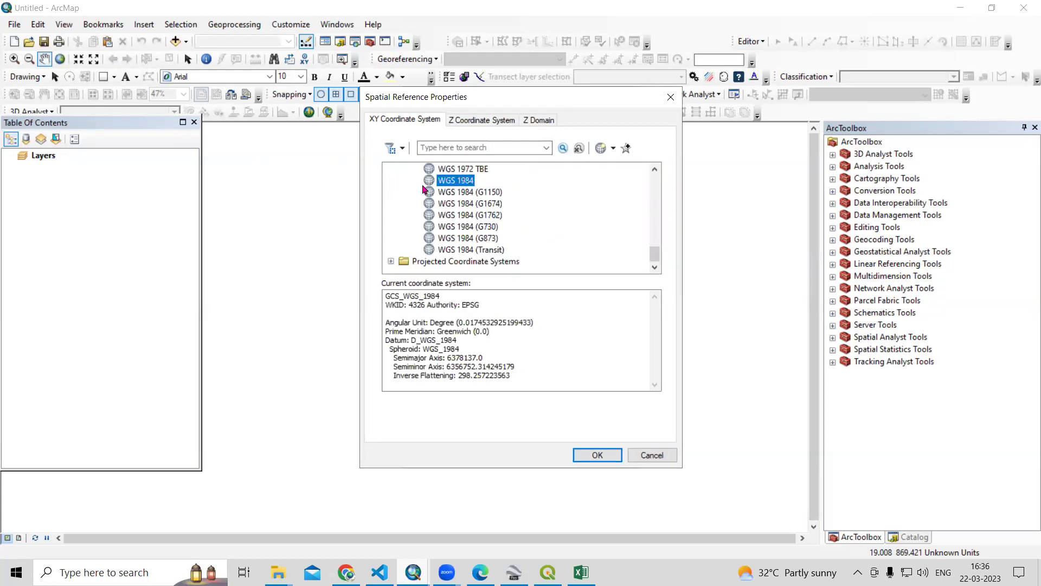
{"action": "left_click", "coordinate": [597, 456]}
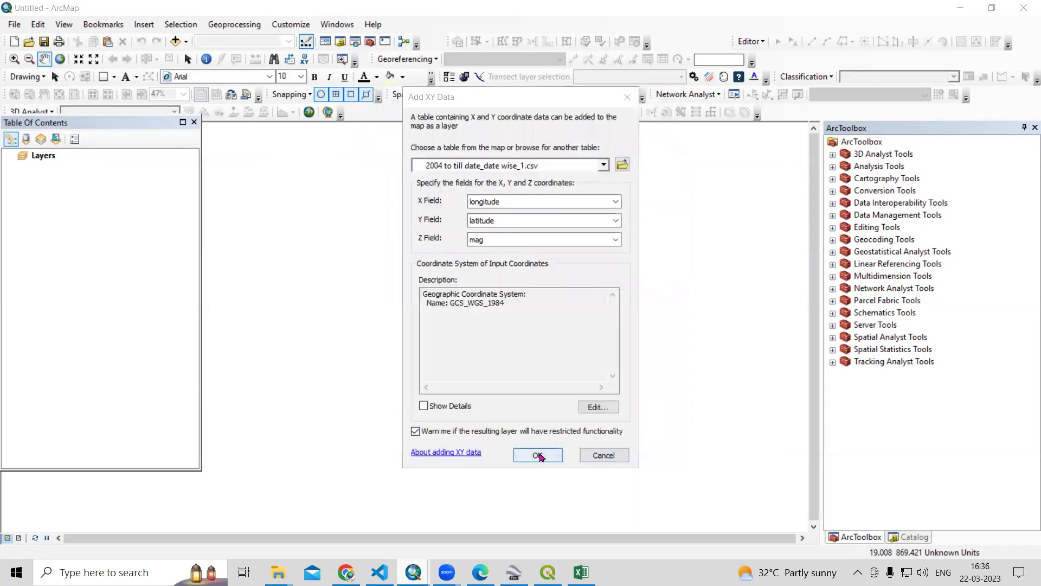
- Plot the earthquake table on the map as an XY event layer, accepting the missing Object-ID field
{"action": "left_click", "coordinate": [539, 455]}
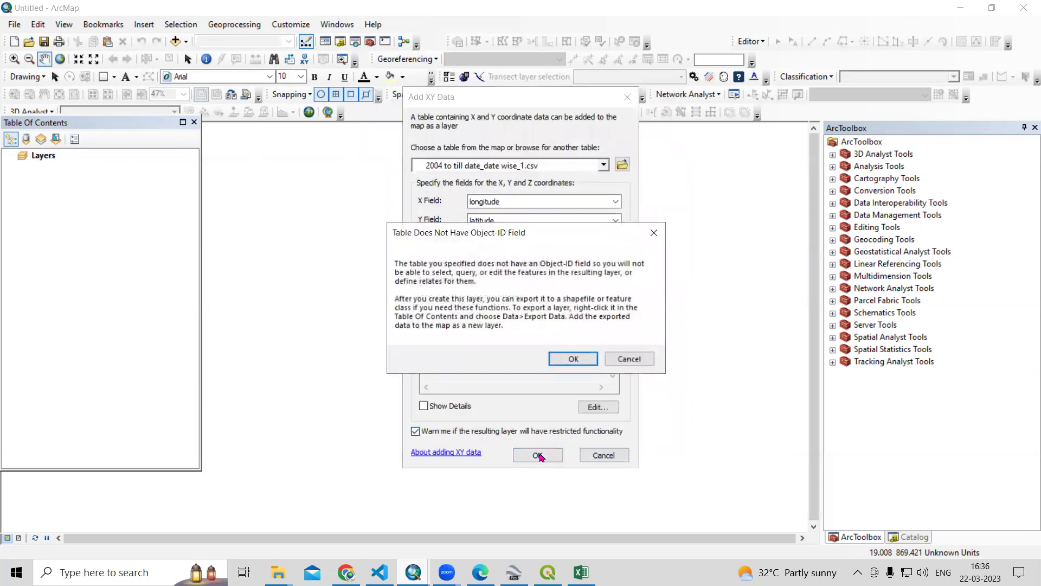
{"action": "left_click", "coordinate": [570, 362]}
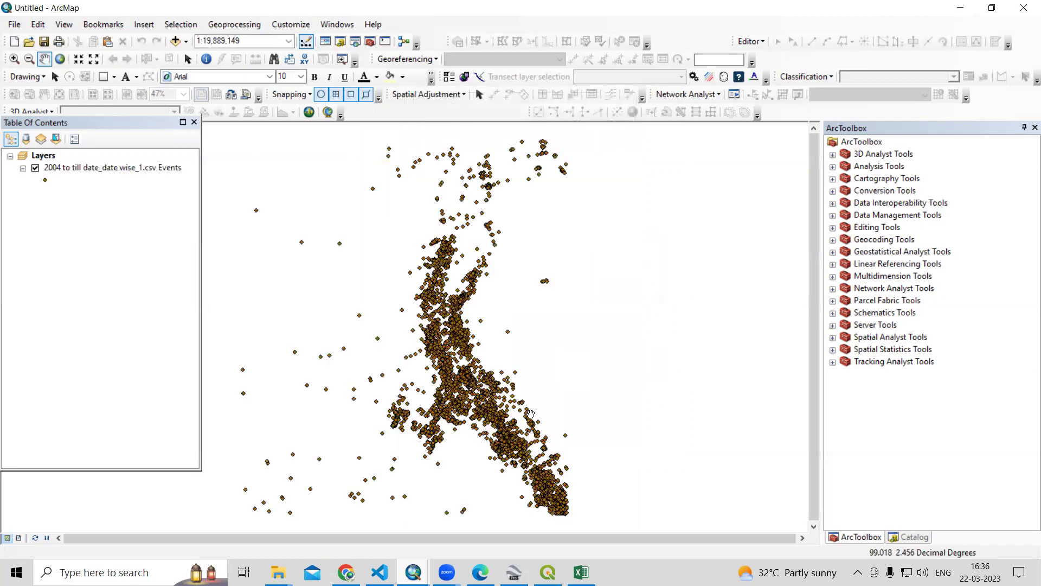
{"action": "left_click_drag", "start_coordinate": [530, 413], "coordinate": [543, 412]}
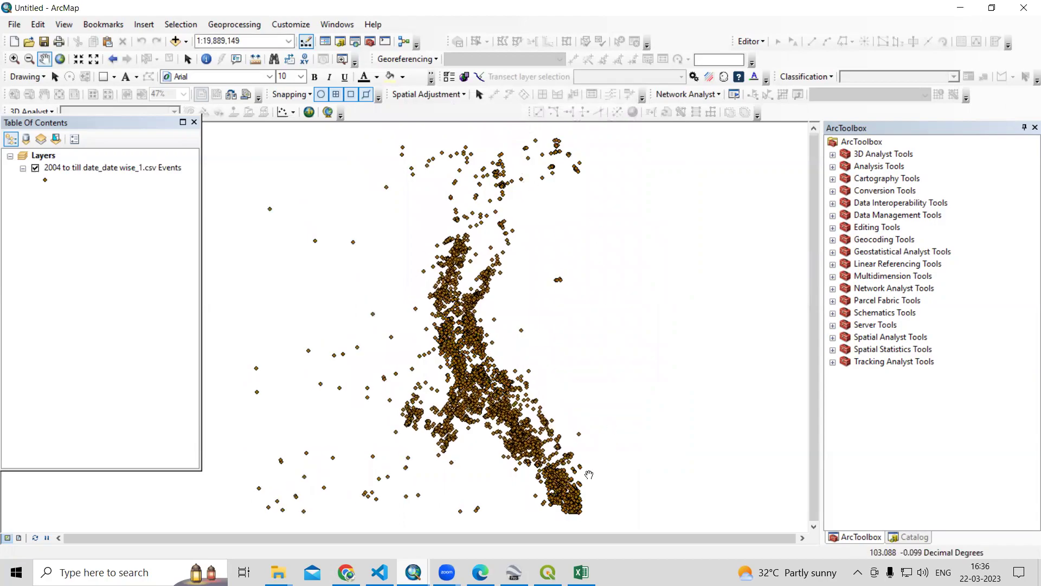
- Switch to Excel to review the source earthquake records, and return to the ArcMap map
{"action": "left_click", "coordinate": [581, 572]}
{"action": "scroll", "coordinate": [210, 219], "scroll_direction": "down", "scroll_amount": 20}
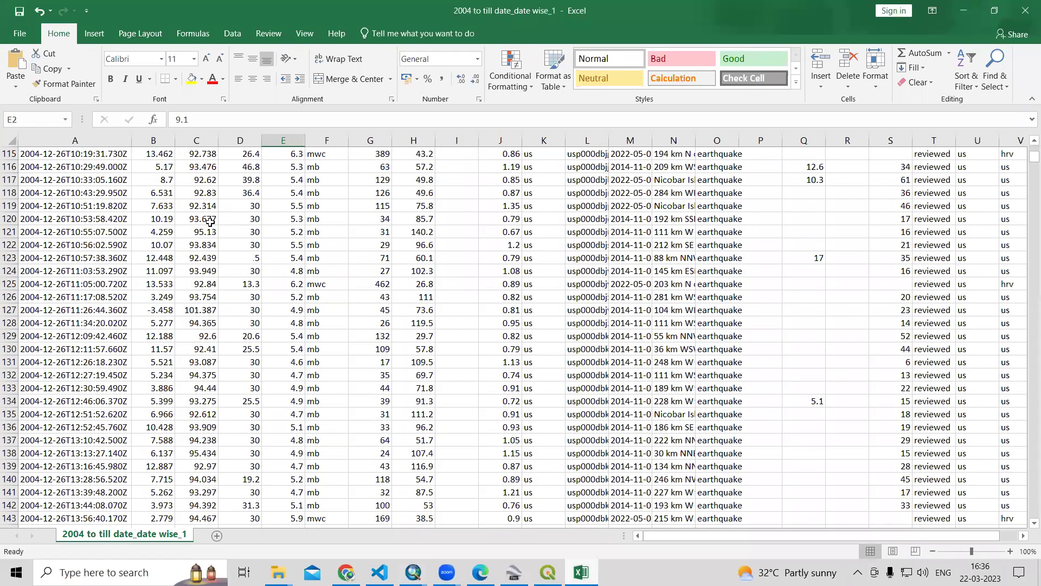
{"action": "scroll", "coordinate": [210, 219], "scroll_direction": "up", "scroll_amount": 20}
{"action": "left_click", "coordinate": [963, 11]}
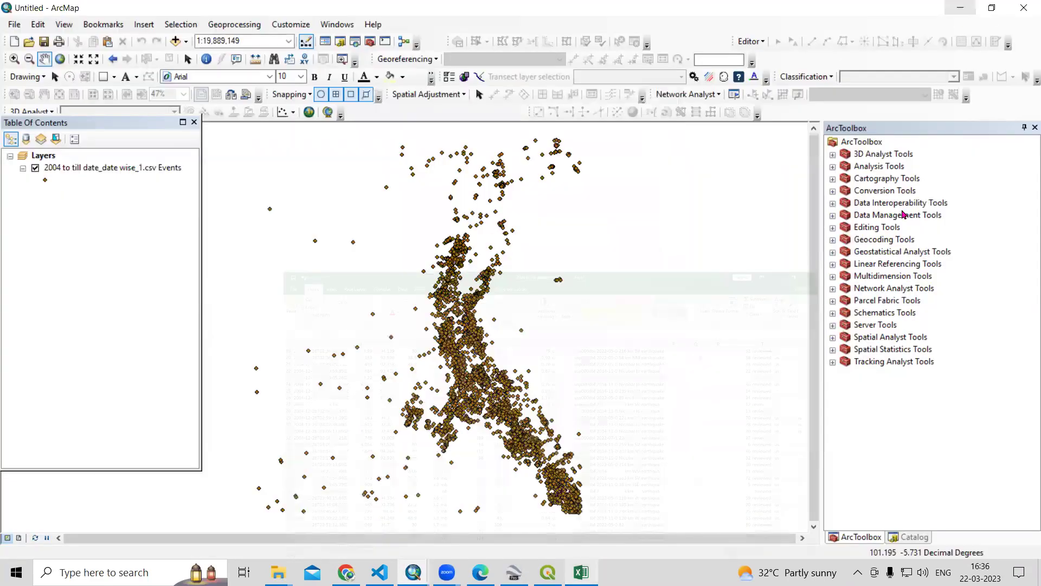
- Review the time, latitude, longitude and mag fields in the CSV events layer's attribute table, then close the table
{"action": "mouse_move", "coordinate": [511, 400]}
{"action": "left_mouse_down"}
{"action": "mouse_move", "coordinate": [532, 396]}
{"action": "mouse_move", "coordinate": [518, 389]}
{"action": "left_mouse_up"}
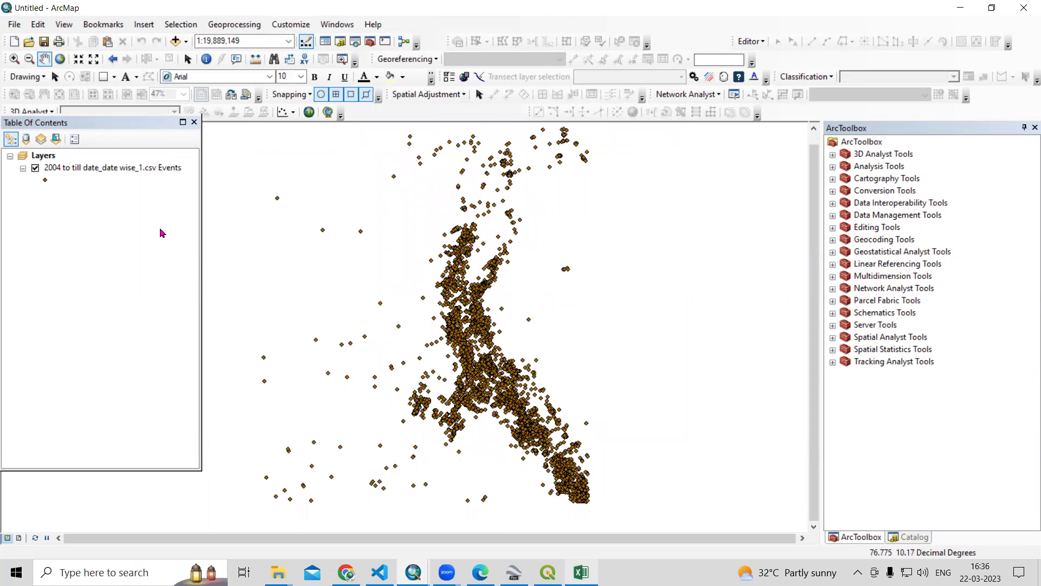
{"action": "left_click", "coordinate": [97, 168]}
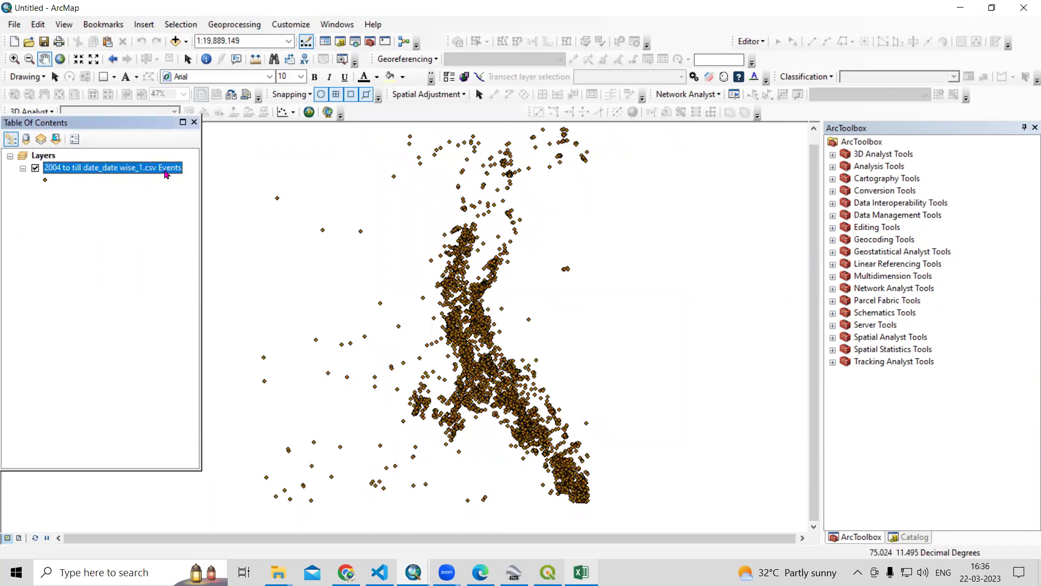
{"action": "right_click", "coordinate": [119, 170]}
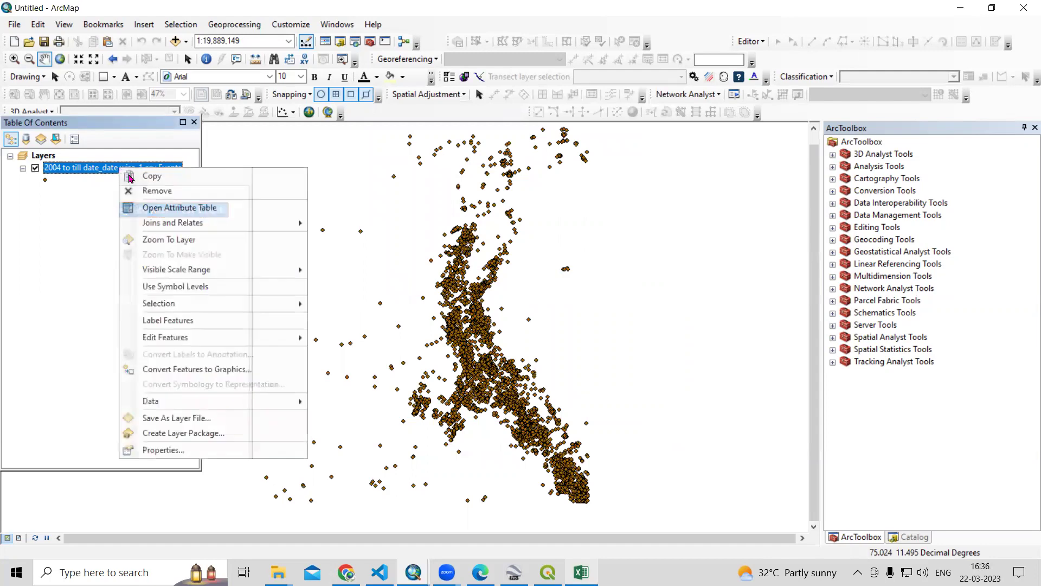
{"action": "left_click", "coordinate": [178, 207]}
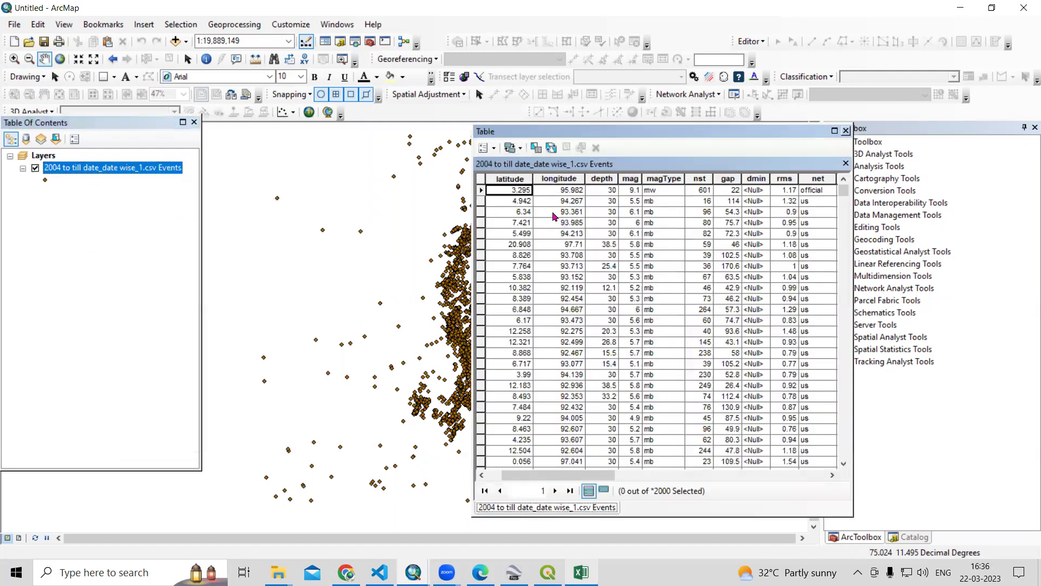
{"action": "left_click", "coordinate": [808, 475]}
{"action": "left_click", "coordinate": [523, 475]}
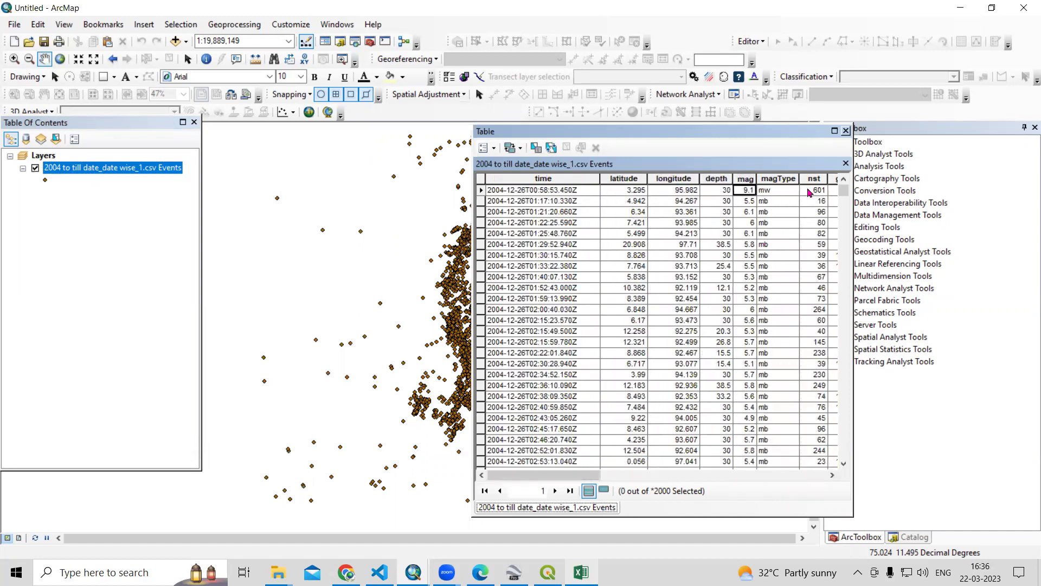
{"action": "left_click", "coordinate": [845, 131]}
- Set up an export of all features in the CSV events layer to a shapefile named Magnitude in the Earthquake data folder
{"action": "right_click", "coordinate": [122, 168]}
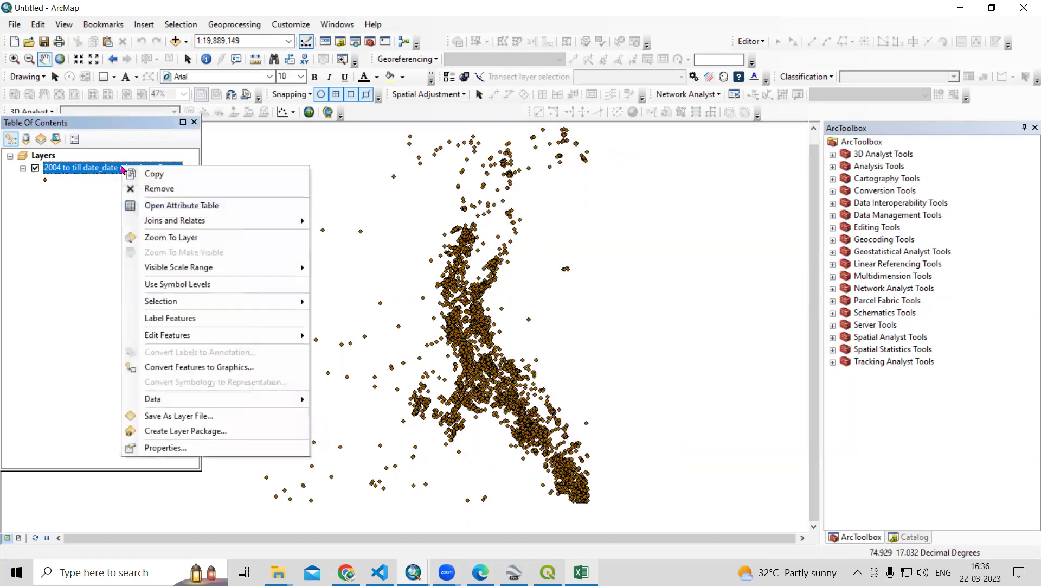
{"action": "mouse_move", "coordinate": [170, 401]}
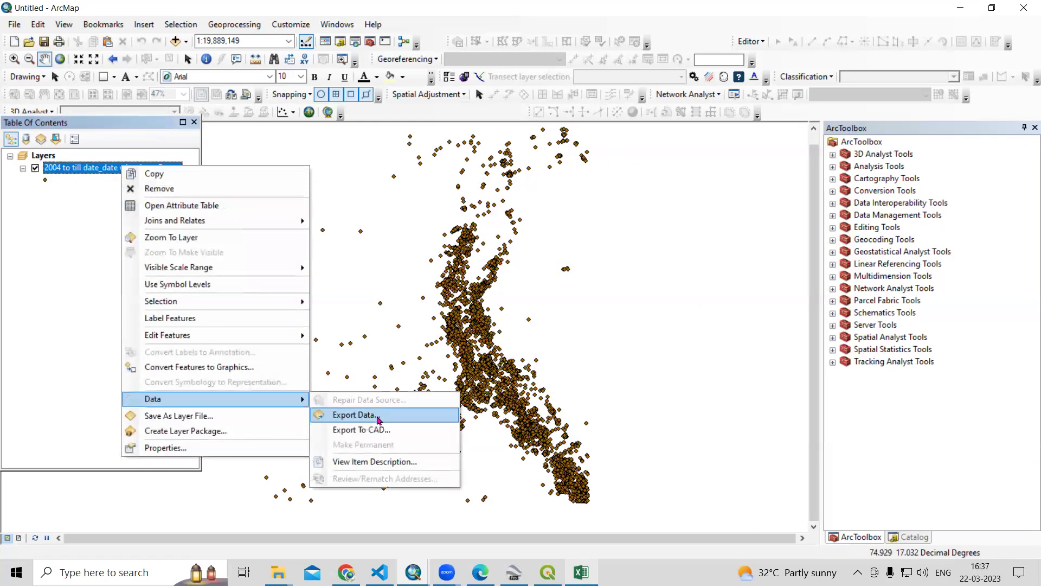
{"action": "left_click", "coordinate": [393, 420]}
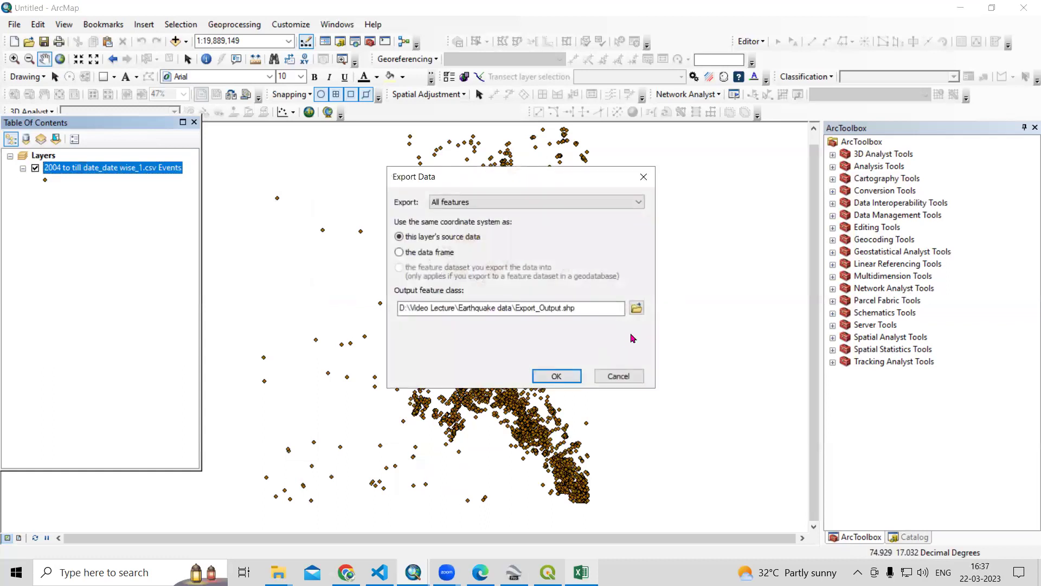
{"action": "left_click", "coordinate": [638, 311]}
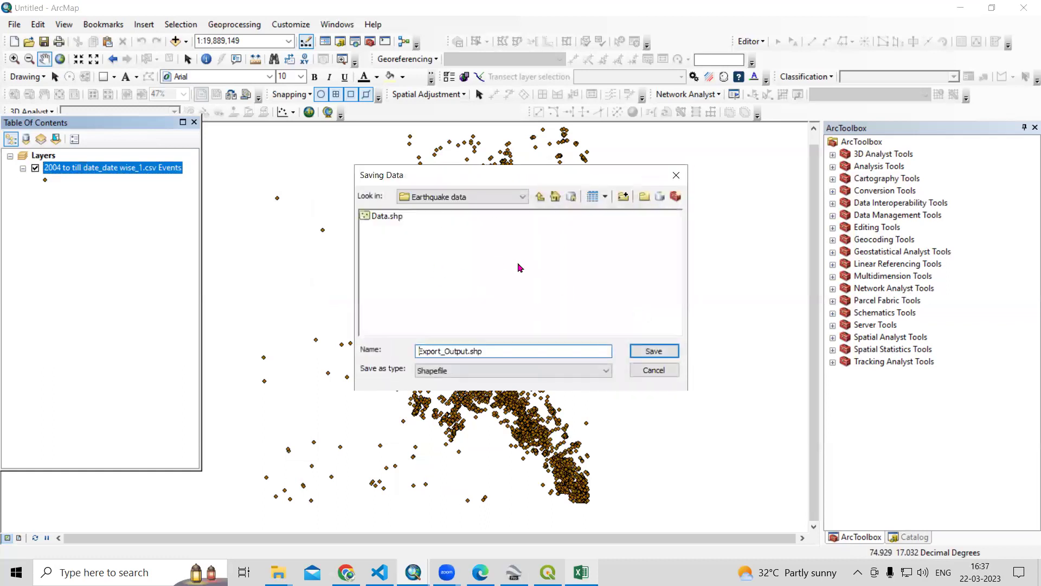
{"action": "left_click_drag", "start_coordinate": [503, 352], "coordinate": [294, 357]}
{"action": "key", "text": "BackSpace"}
{"action": "type", "text": "Magnitude"}
{"action": "left_click", "coordinate": [668, 354]}
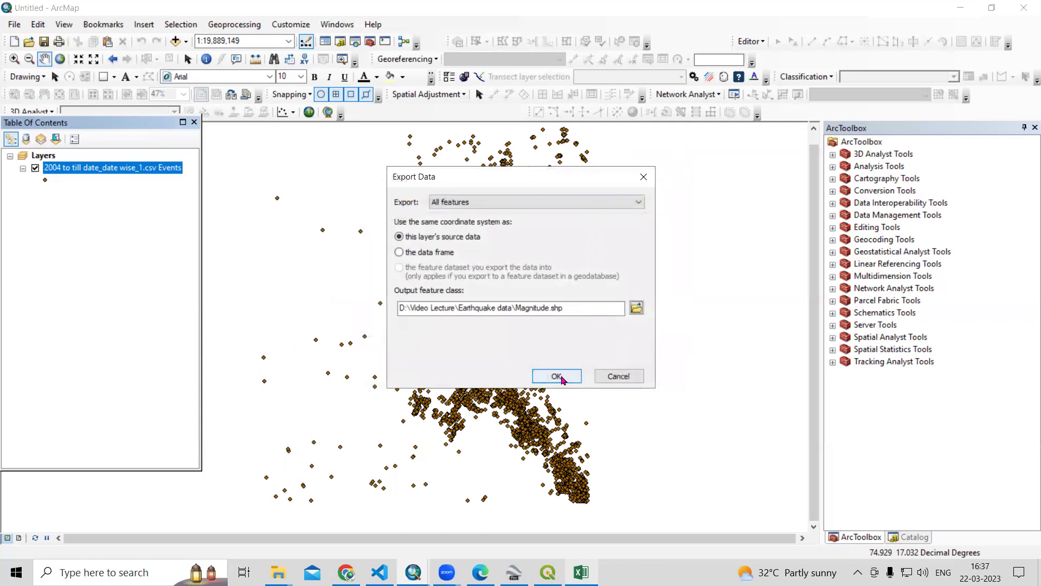
- Export the shapefile into the map as a new layer and hide the original CSV events layer
{"action": "left_click", "coordinate": [558, 376]}
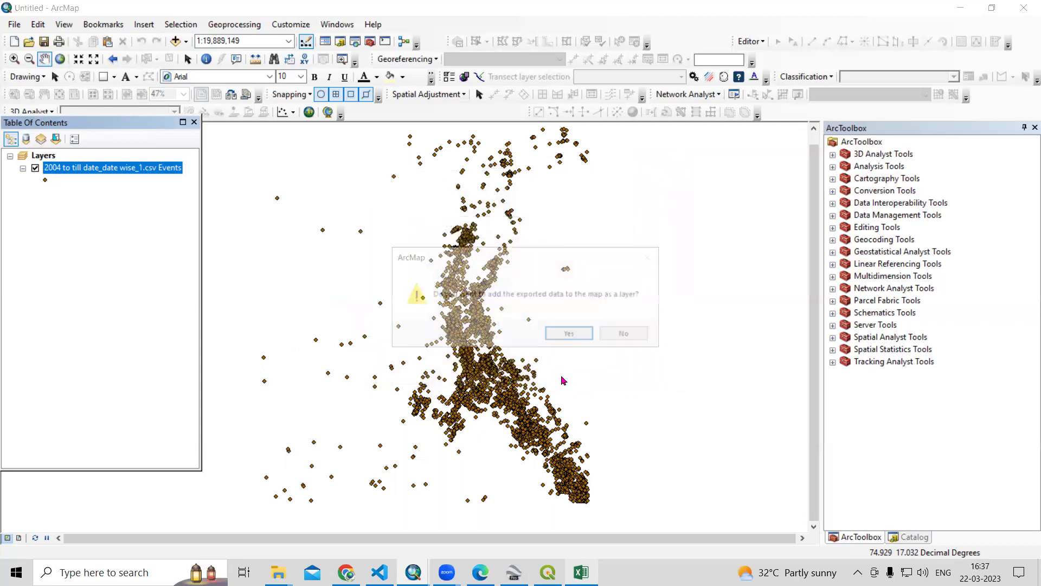
{"action": "left_click", "coordinate": [571, 334]}
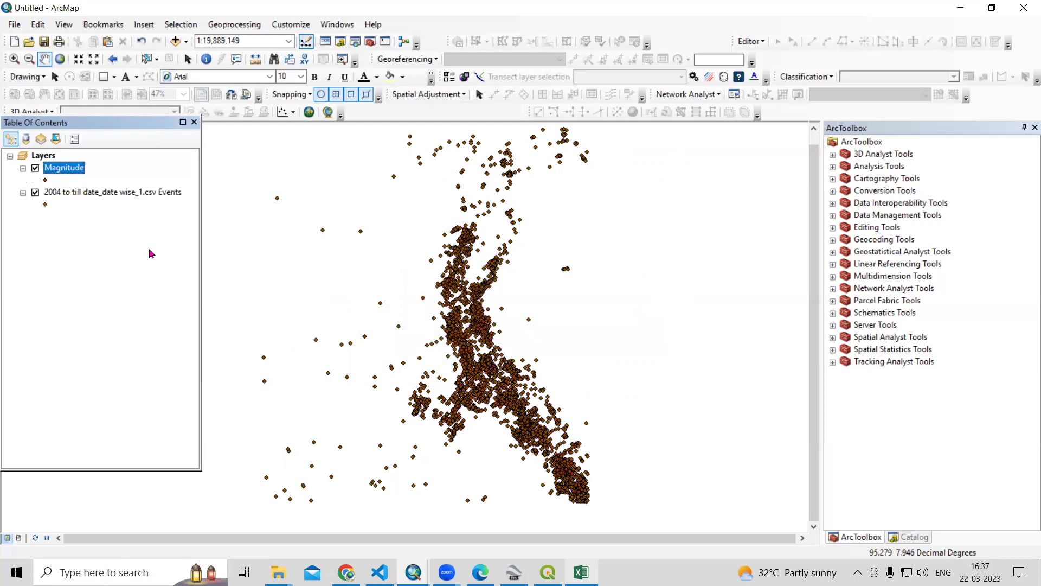
{"action": "left_click", "coordinate": [35, 192]}
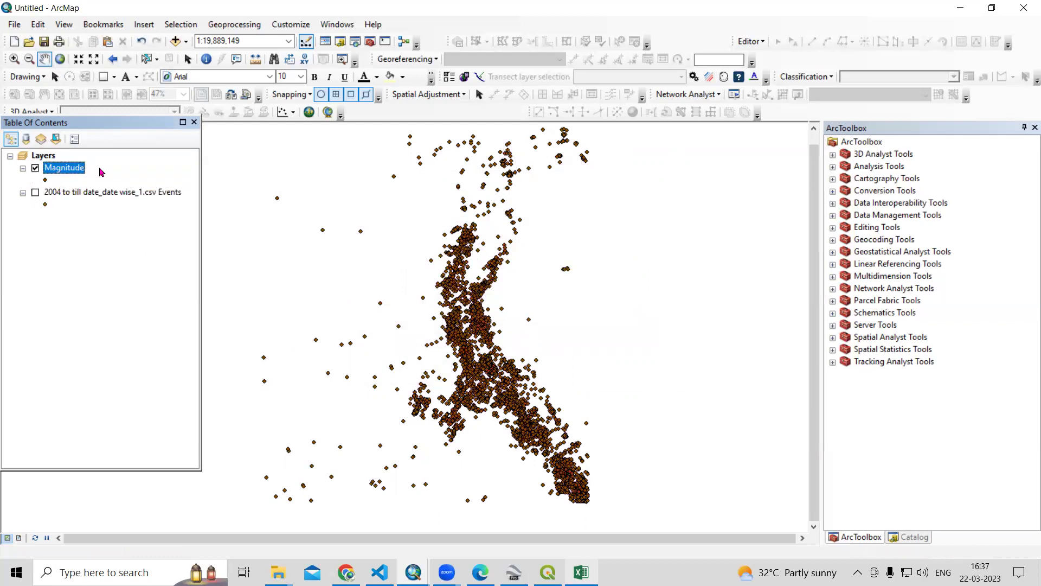
- Examine the mag values in the Magnitude layer's attribute table, then close the table
{"action": "right_click", "coordinate": [77, 168]}
{"action": "left_click", "coordinate": [136, 204]}
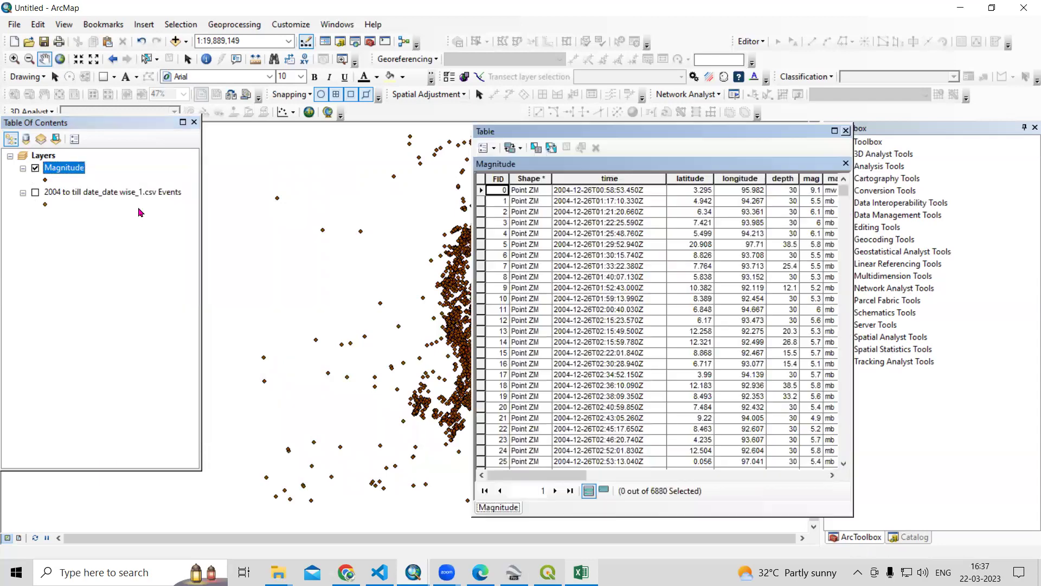
{"action": "left_click", "coordinate": [759, 191]}
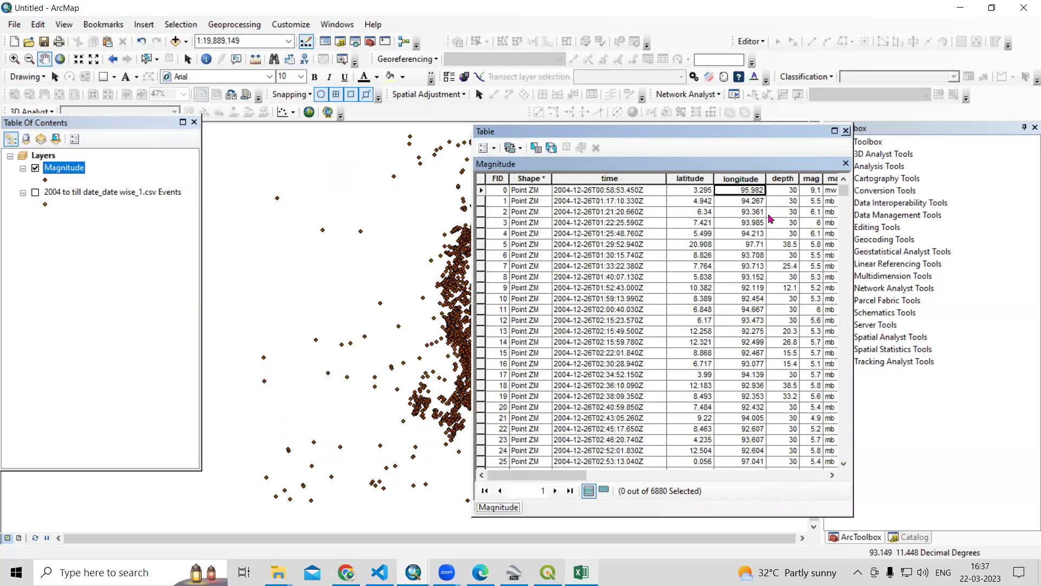
{"action": "left_click", "coordinate": [813, 201]}
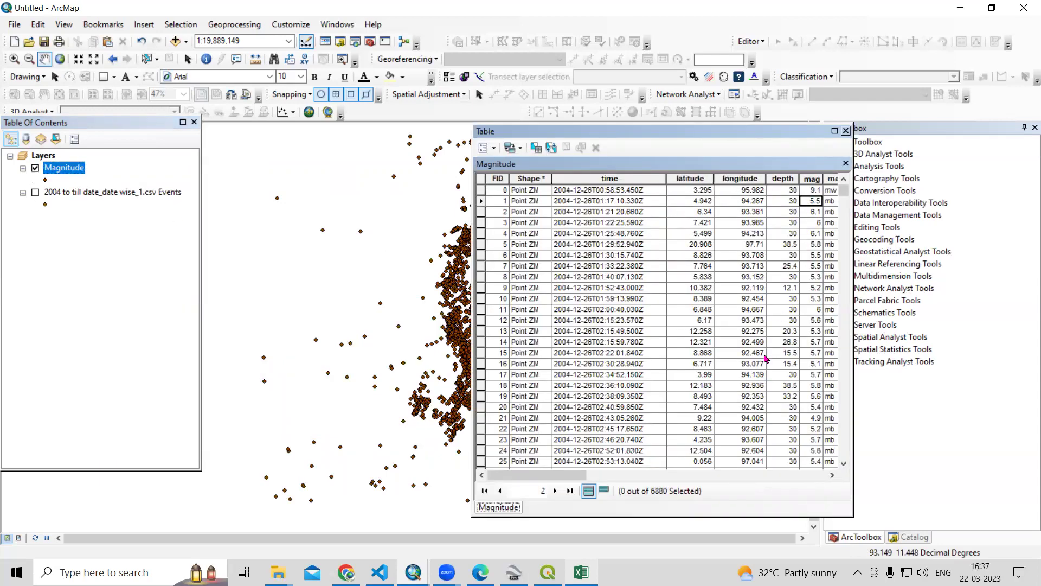
{"action": "scroll", "coordinate": [815, 218], "scroll_direction": "down", "scroll_amount": 13}
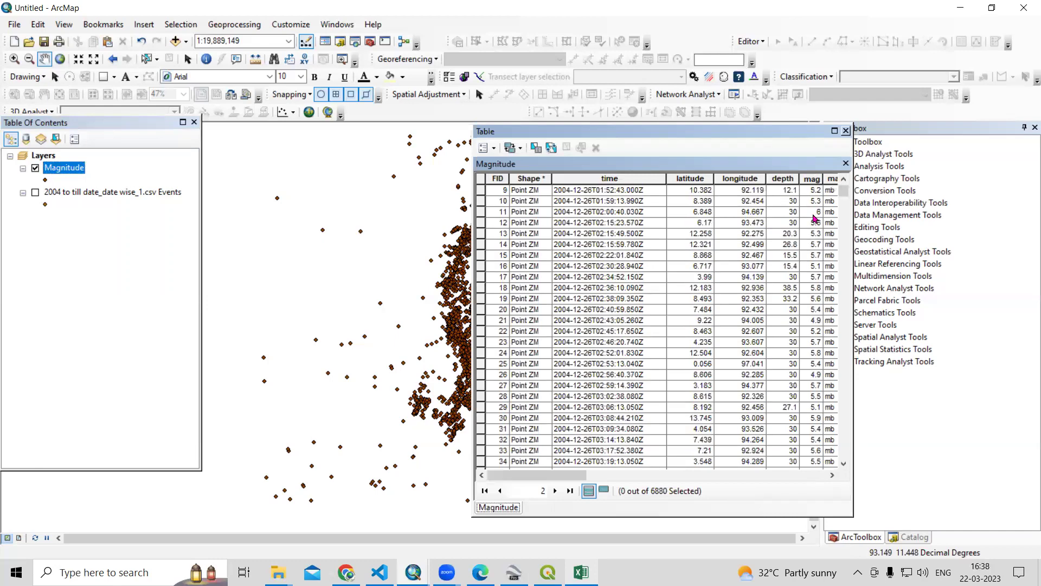
{"action": "scroll", "coordinate": [818, 234], "scroll_direction": "up", "scroll_amount": 10}
{"action": "scroll", "coordinate": [818, 234], "scroll_direction": "up", "scroll_amount": 3}
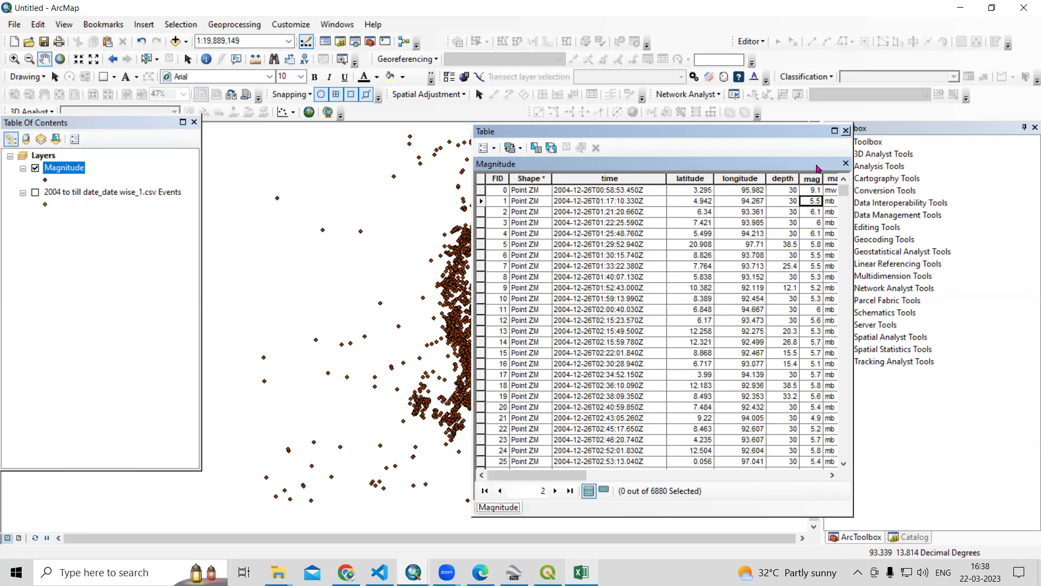
{"action": "left_click", "coordinate": [845, 130]}
- Symbolize the Magnitude layer with graduated colors based on the mag field, using 3 classes
{"action": "right_click", "coordinate": [59, 168]}
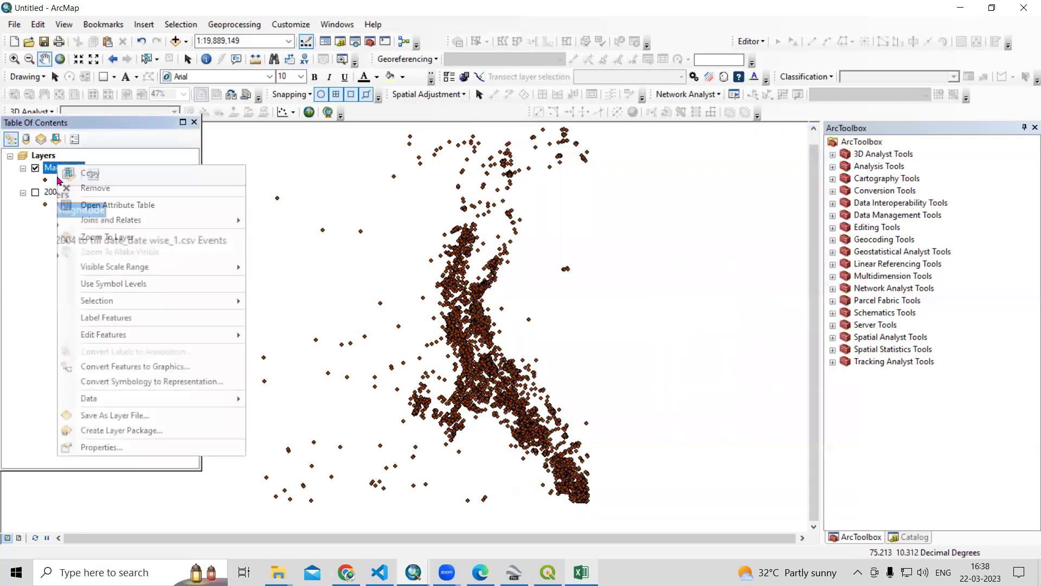
{"action": "left_click", "coordinate": [133, 447]}
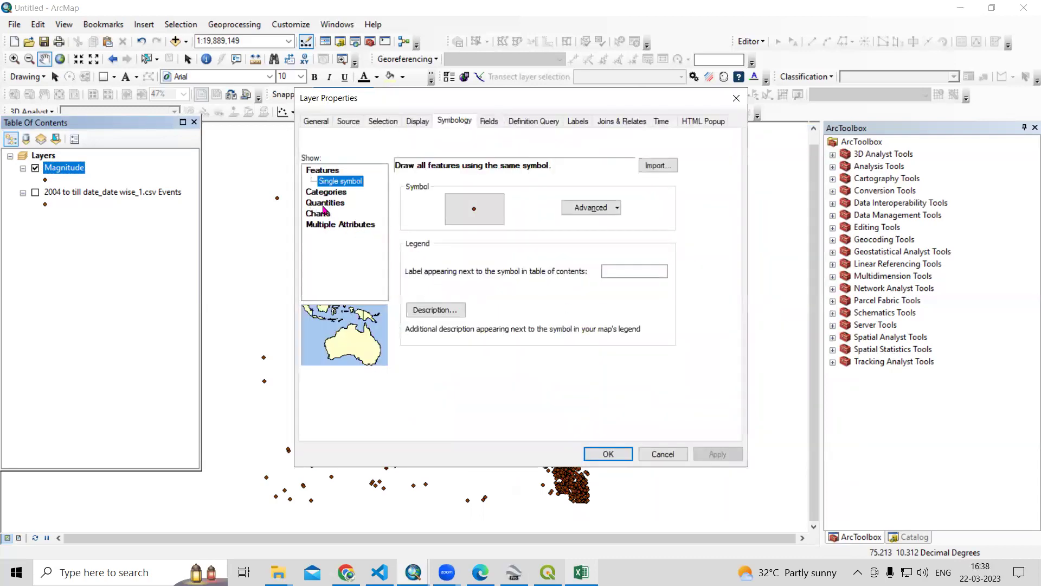
{"action": "left_click", "coordinate": [325, 204]}
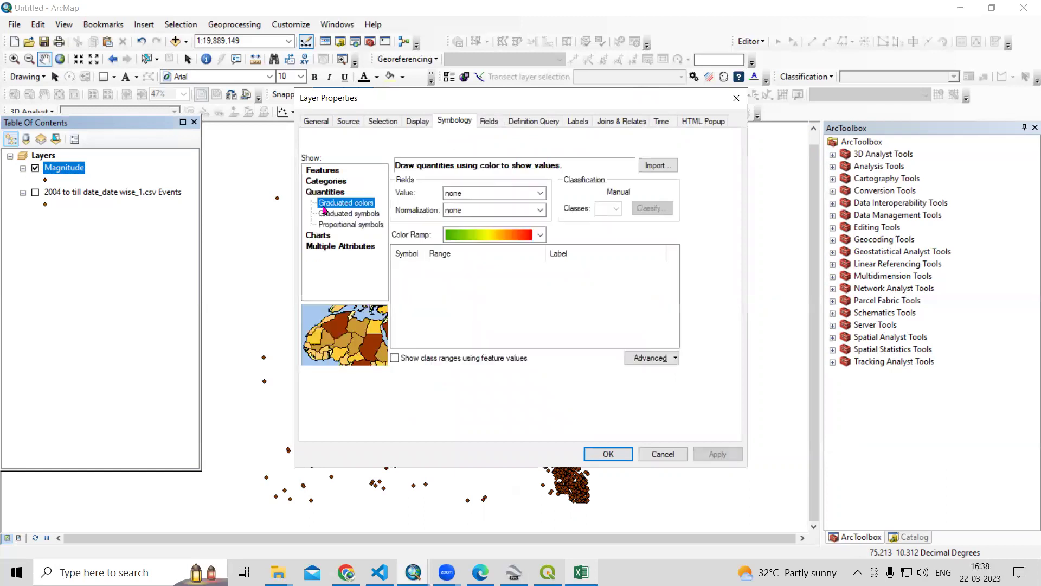
{"action": "left_click", "coordinate": [517, 194]}
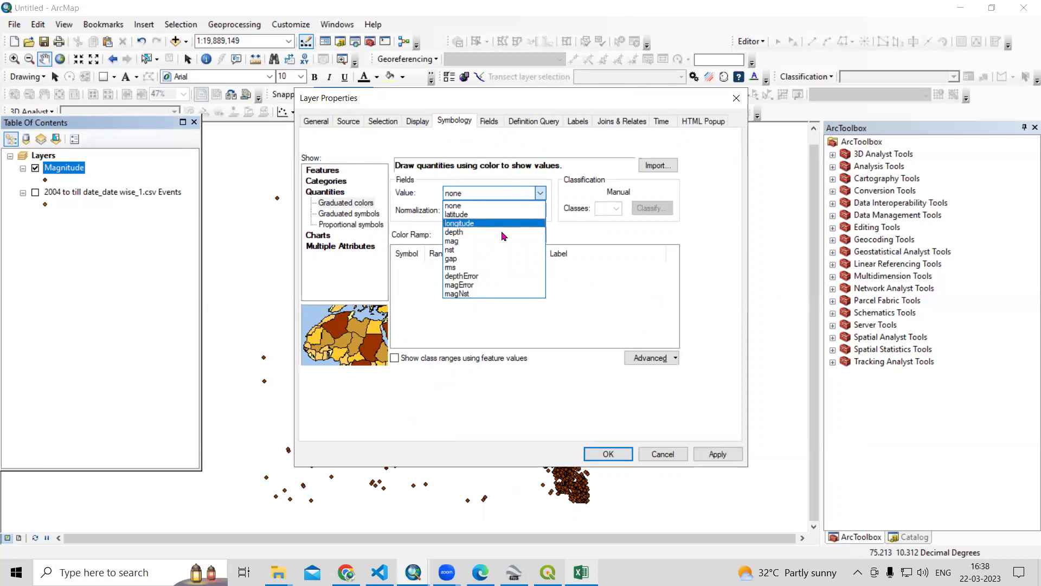
{"action": "left_click", "coordinate": [475, 243]}
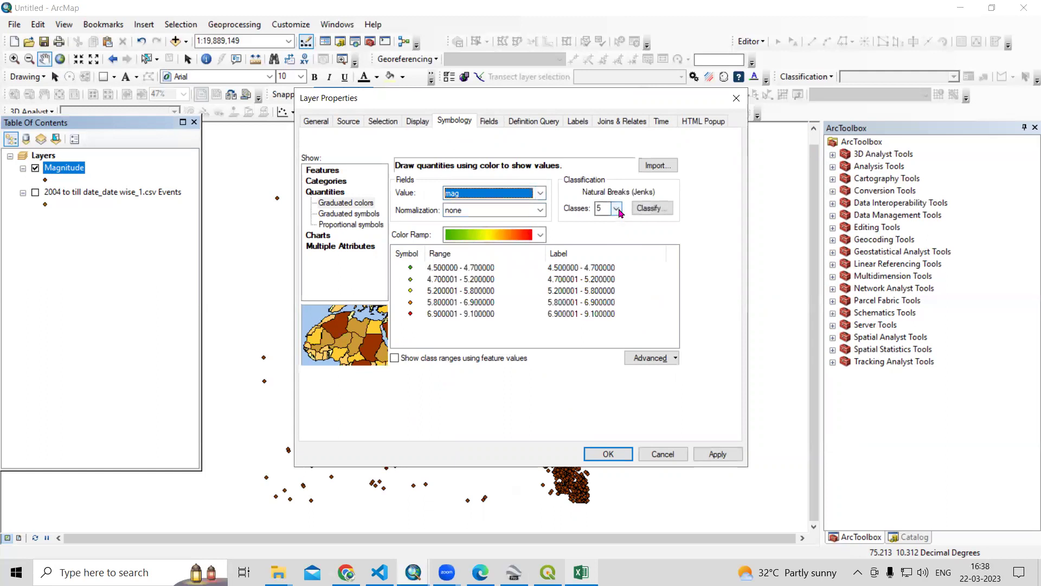
{"action": "left_click", "coordinate": [617, 208]}
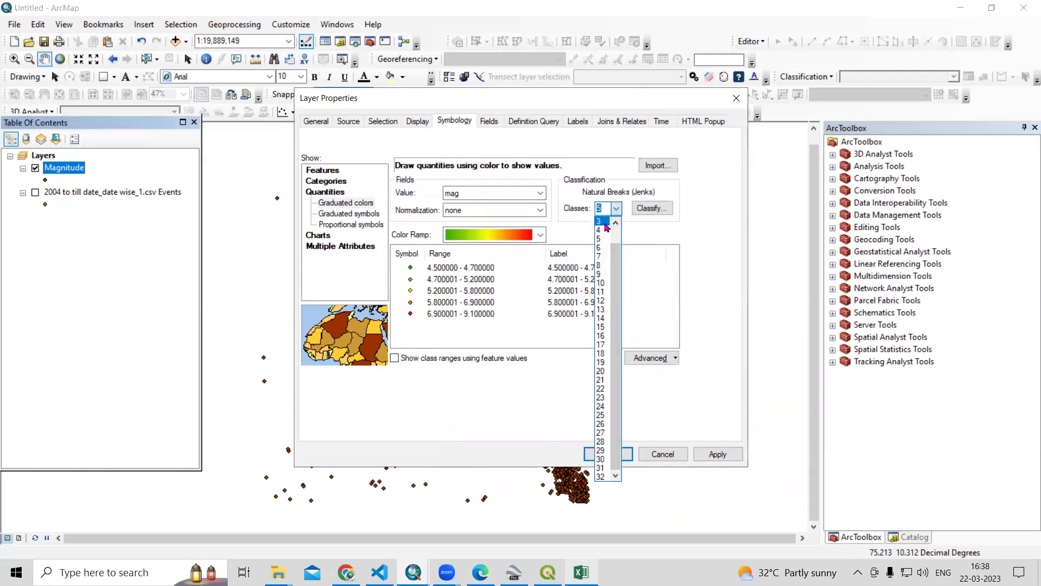
{"action": "left_click", "coordinate": [605, 223]}
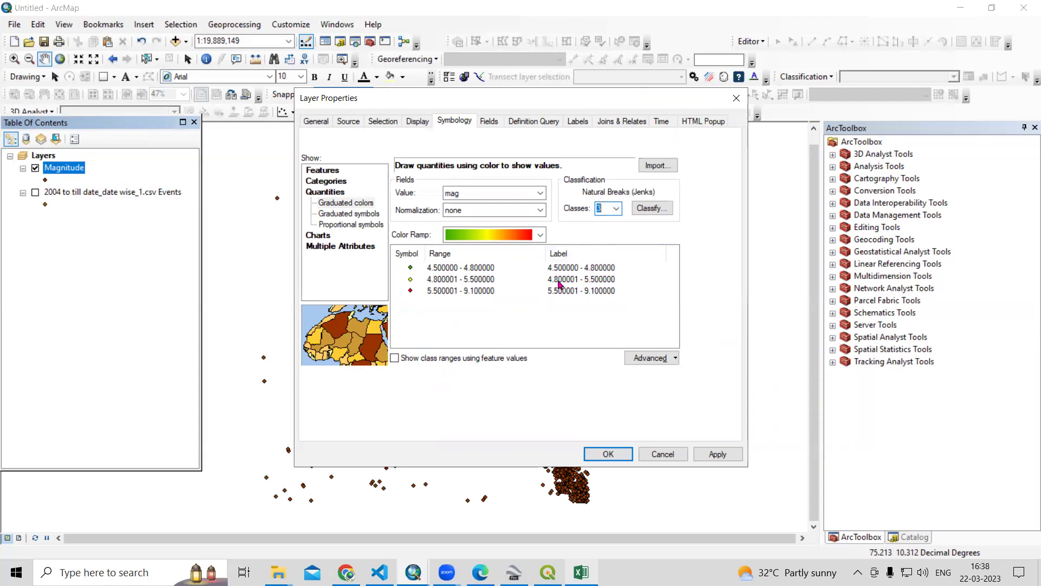
- Set the first two magnitude class breaks to 5 and 7 and apply the symbology to the layer
{"action": "left_click", "coordinate": [652, 209]}
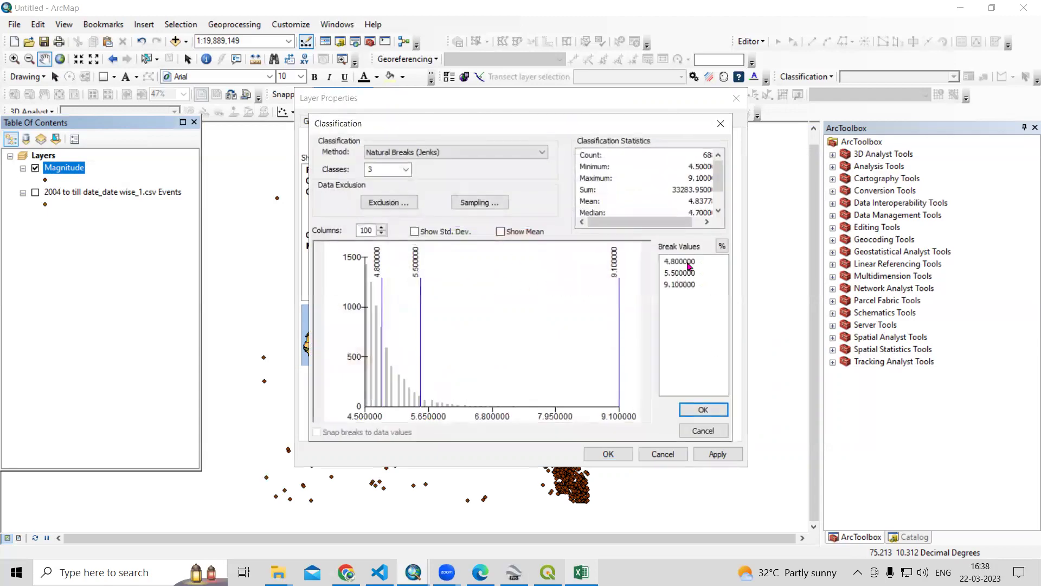
{"action": "left_click", "coordinate": [686, 264]}
{"action": "type", "text": "5"}
{"action": "key", "text": "Return"}
{"action": "left_click", "coordinate": [672, 273]}
{"action": "type", "text": "7"}
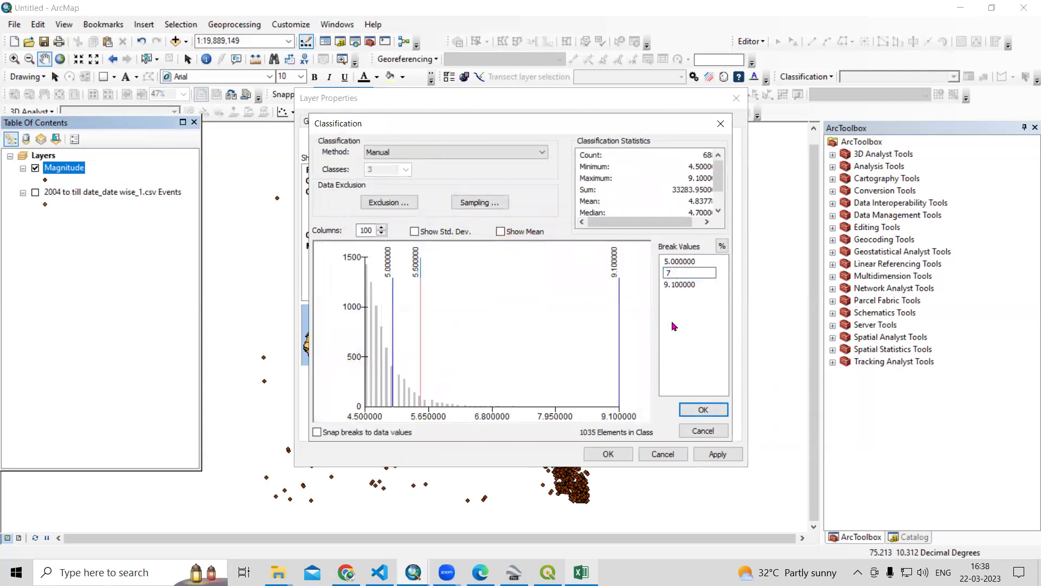
{"action": "key", "text": "Return"}
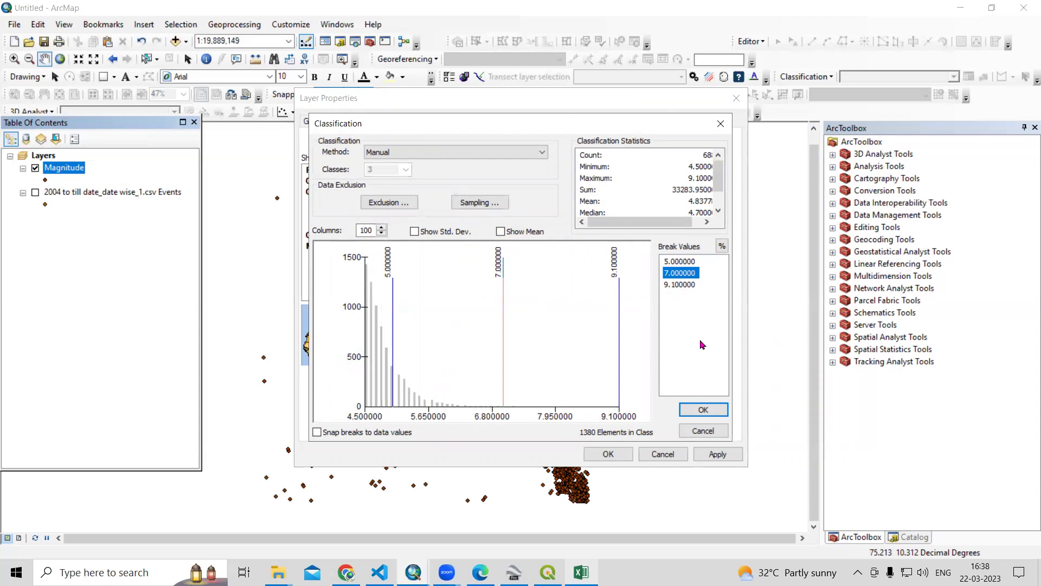
{"action": "left_click", "coordinate": [703, 409]}
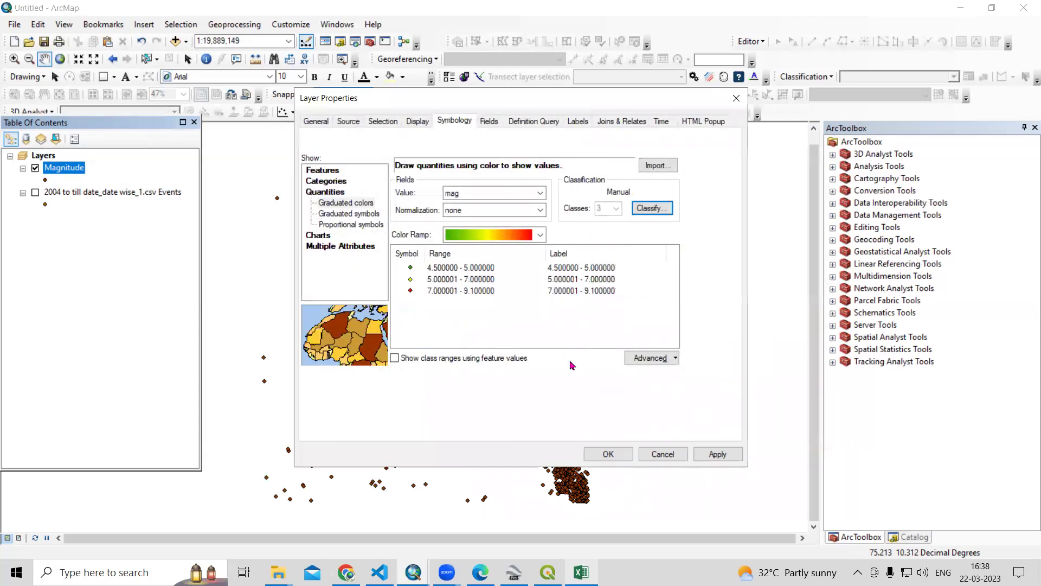
{"action": "left_click", "coordinate": [712, 454]}
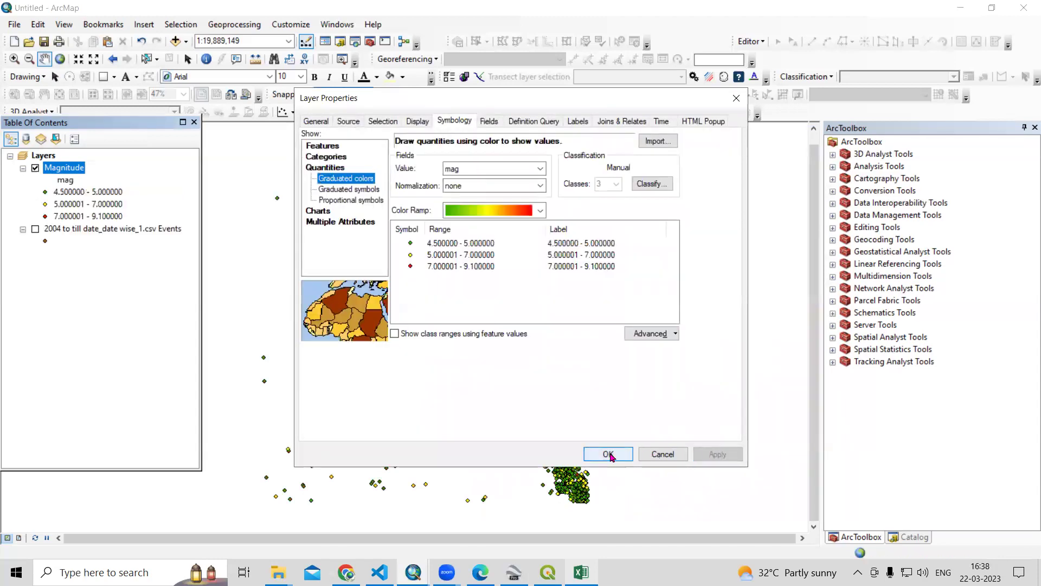
{"action": "left_click", "coordinate": [607, 454]}
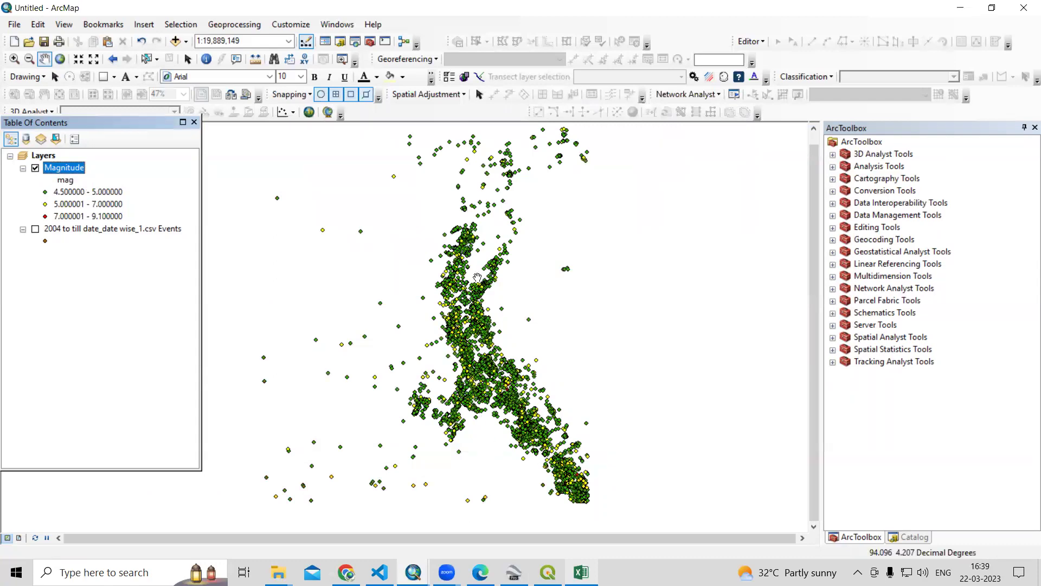
- Set the symbol size of the 5 to 7 magnitude class to 10
{"action": "left_click", "coordinate": [43, 206]}
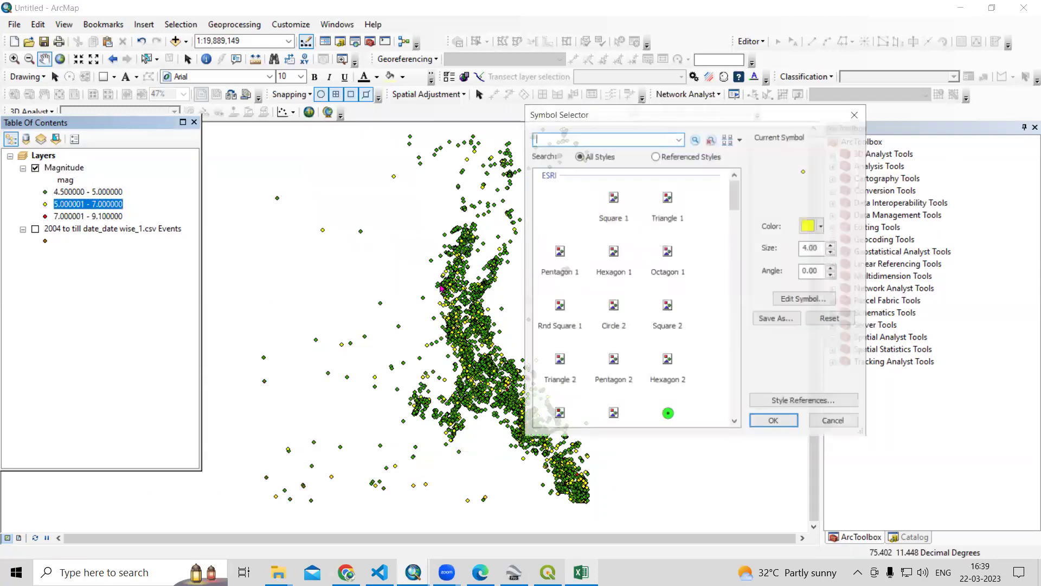
{"action": "left_click_drag", "start_coordinate": [806, 248], "coordinate": [775, 251]}
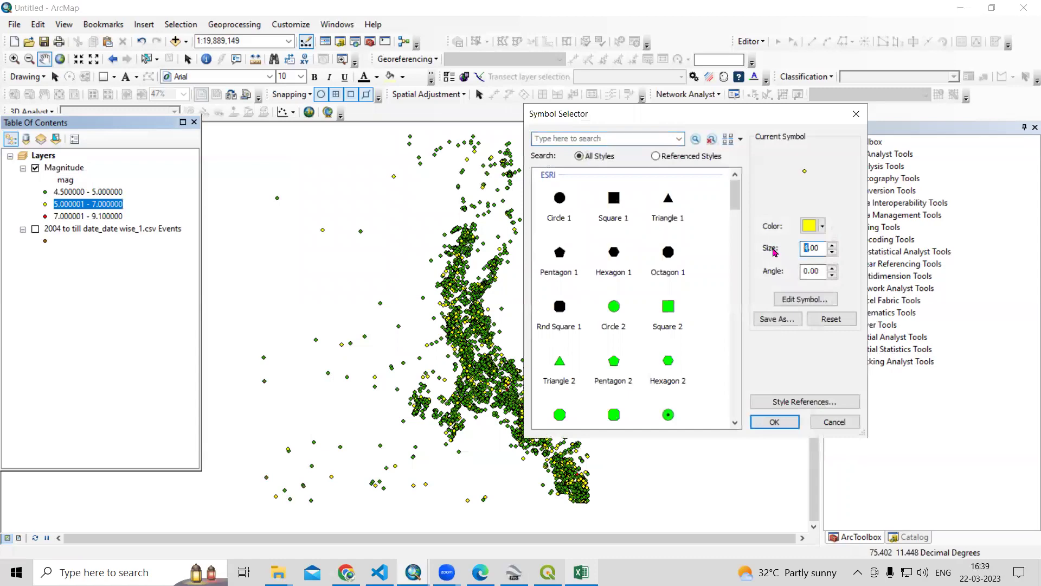
{"action": "type", "text": "10"}
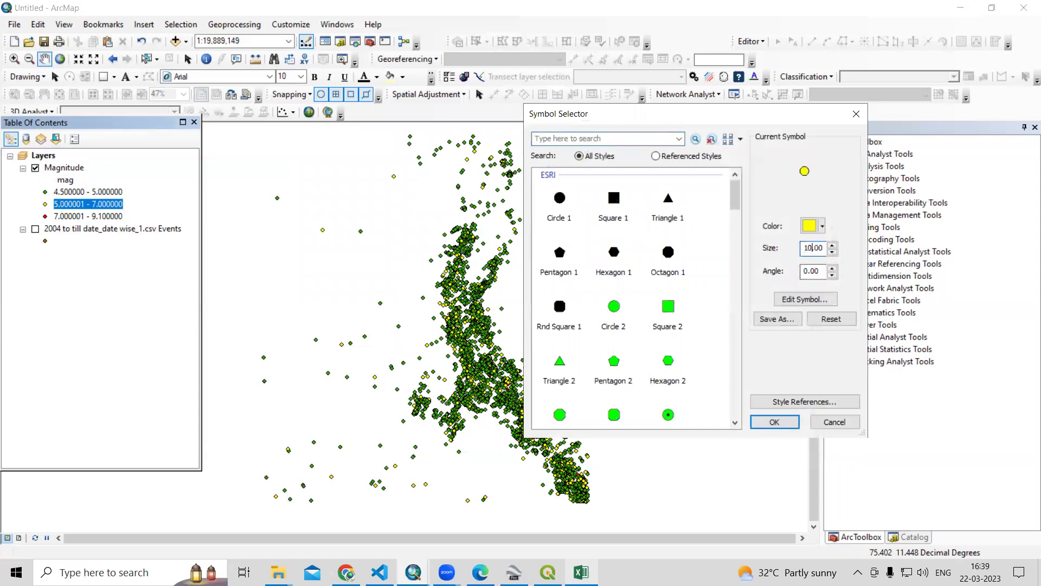
{"action": "left_click", "coordinate": [775, 421]}
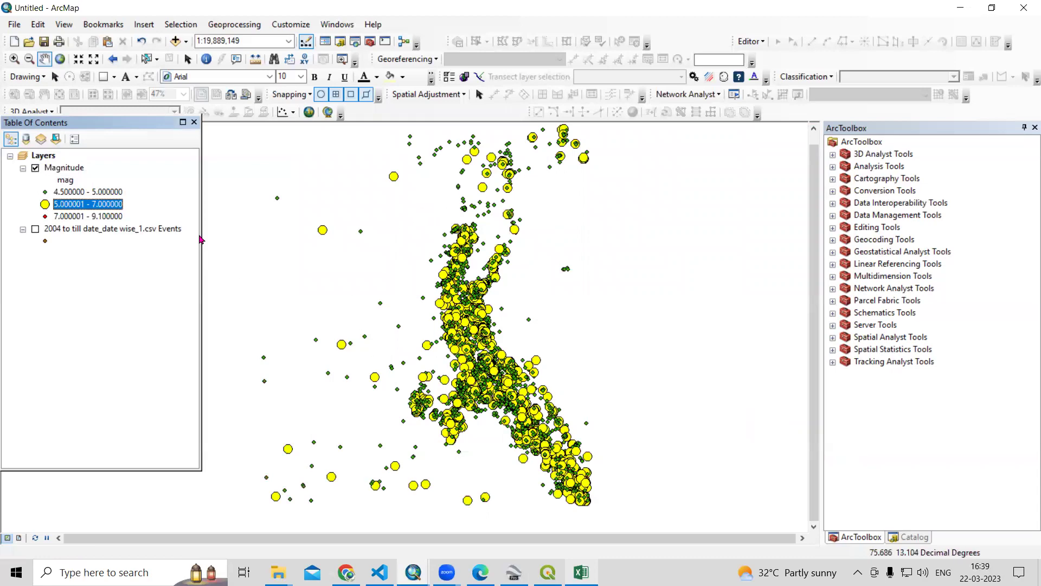
- Set the symbol size of the 7 to 9.1 magnitude class to 20
{"action": "double_click", "coordinate": [46, 220]}
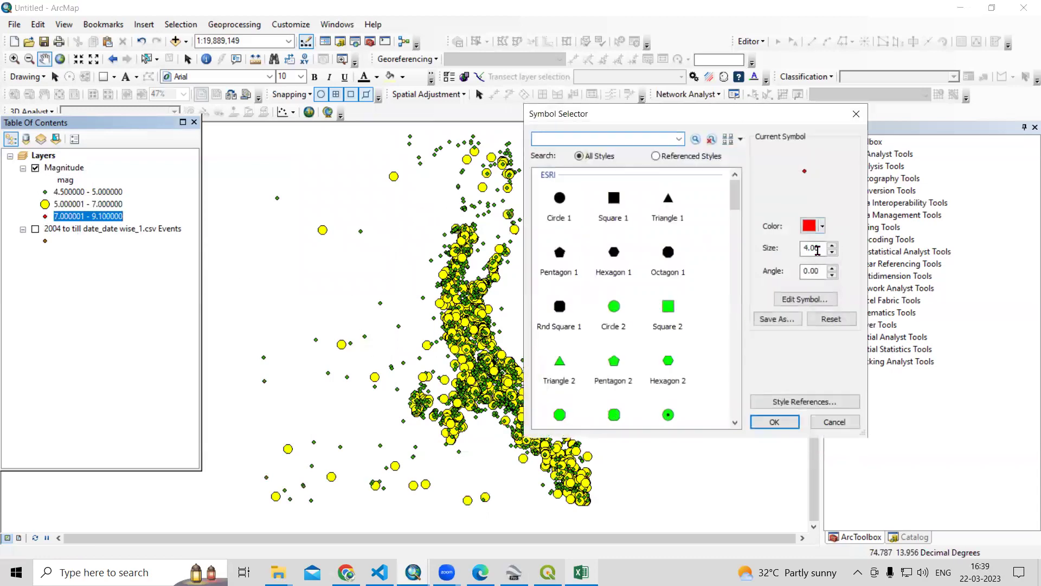
{"action": "left_click_drag", "start_coordinate": [809, 248], "coordinate": [739, 247]}
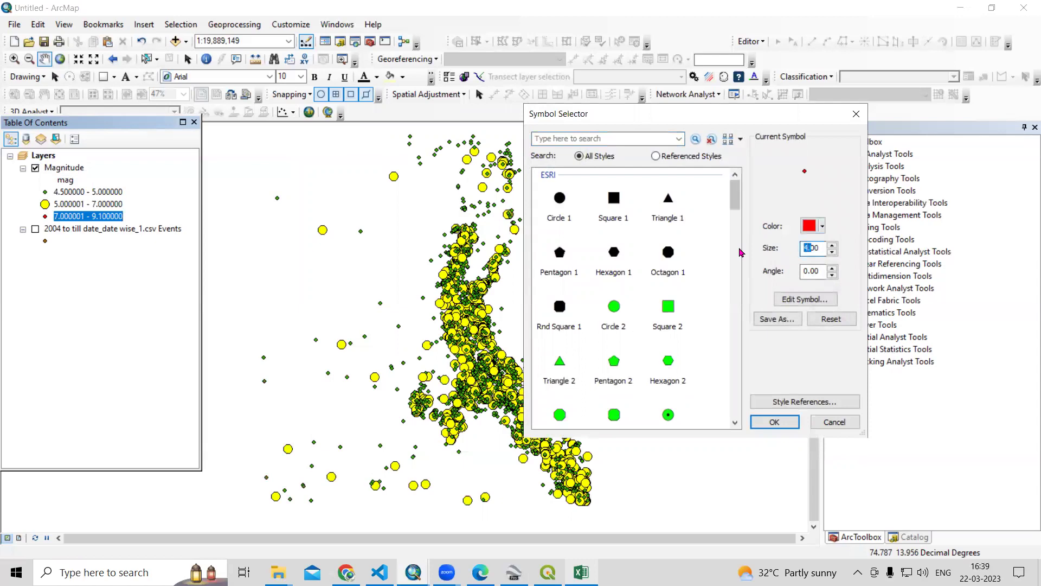
{"action": "type", "text": "20"}
{"action": "left_click", "coordinate": [772, 423]}
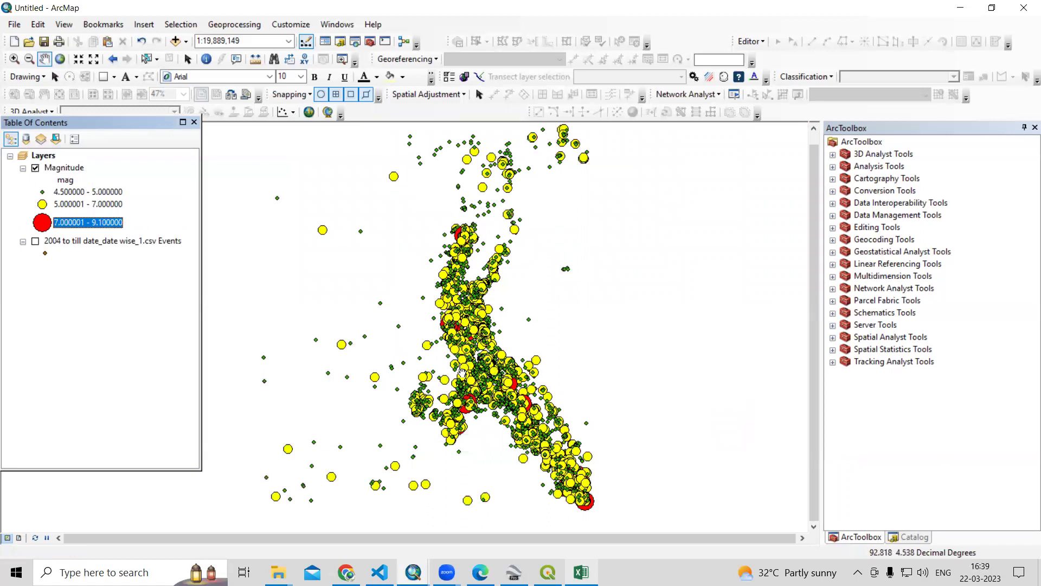
- Switch to layout view and extend the data frame's lower edge slightly toward the bottom of the page
{"action": "left_click", "coordinate": [18, 538]}
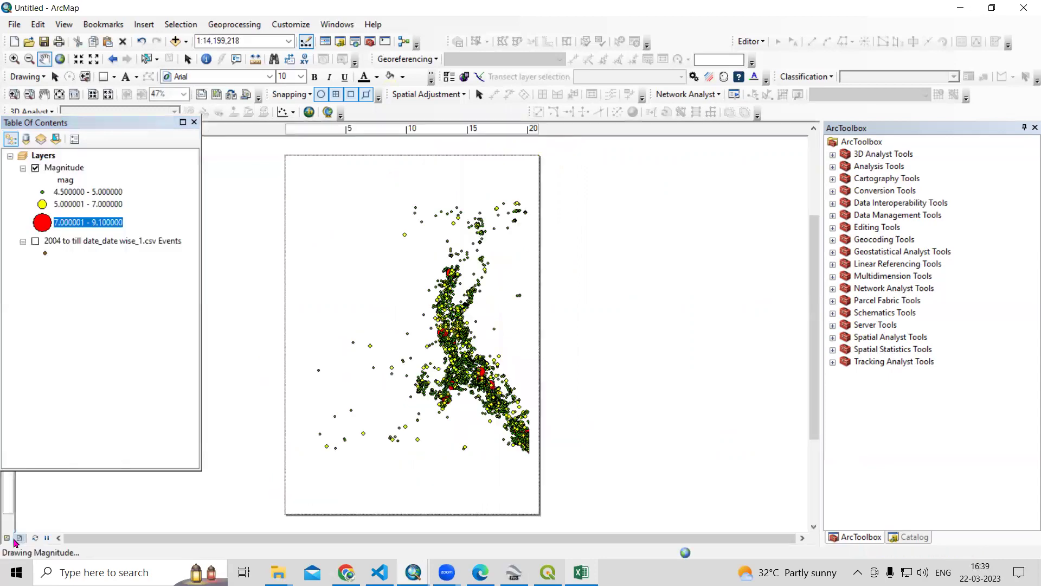
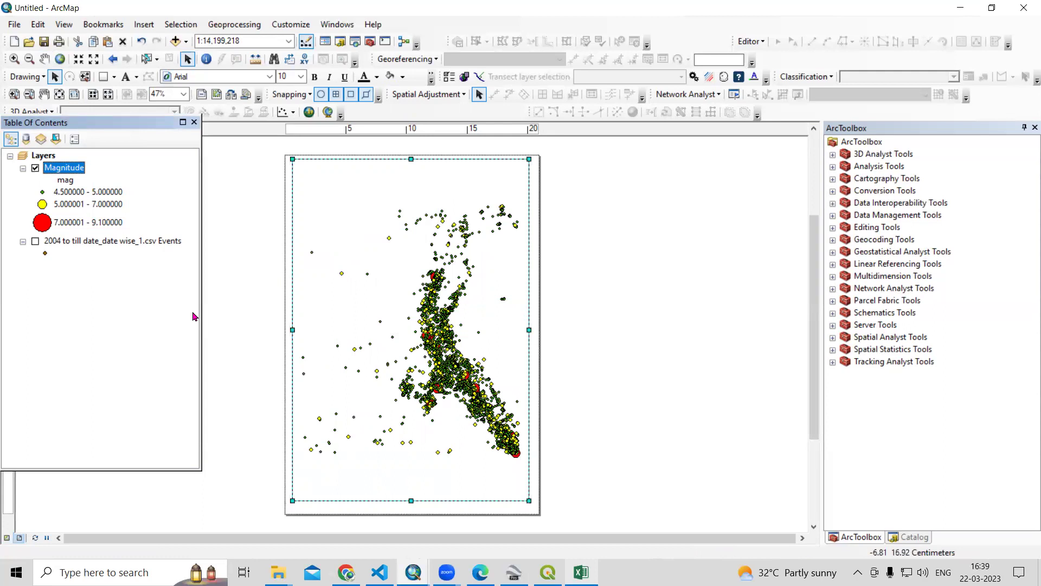
{"action": "left_click", "coordinate": [576, 276]}
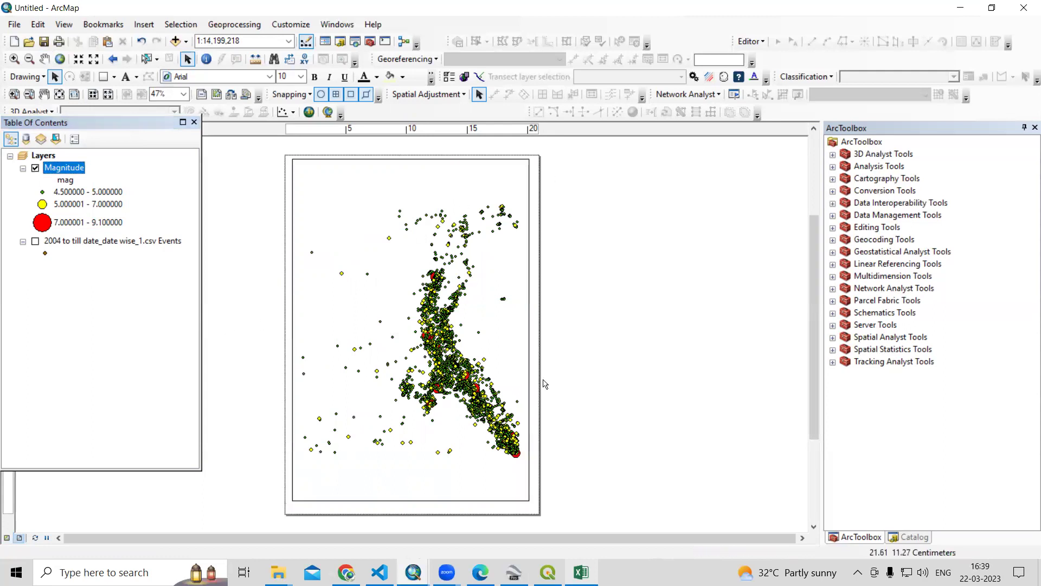
{"action": "left_click", "coordinate": [414, 500]}
{"action": "left_click_drag", "start_coordinate": [411, 500], "coordinate": [415, 510]}
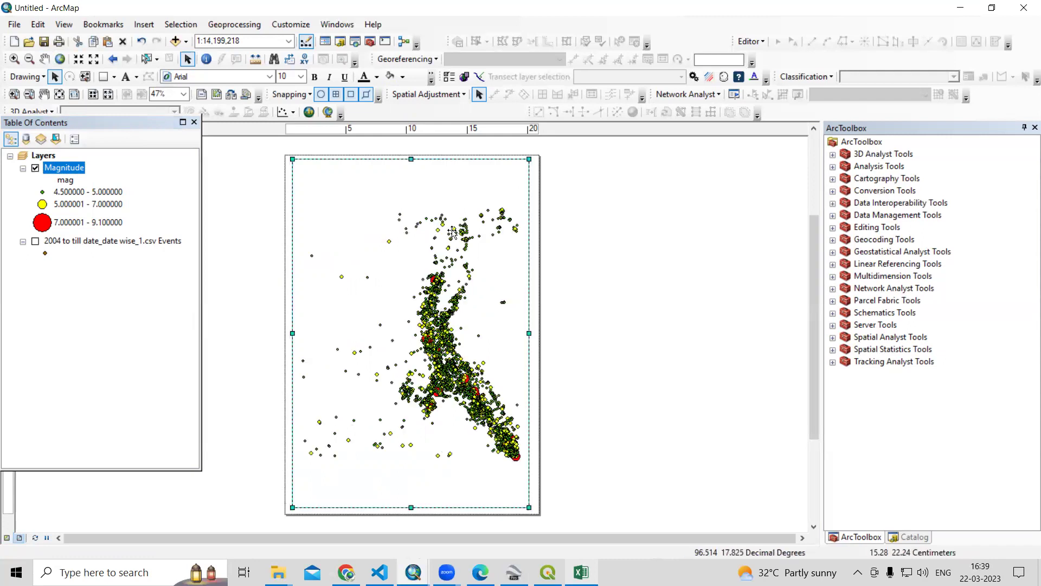
- Insert a one-column legend for the Magnitude layer, keeping the wizard's default title, frame and spacing settings
{"action": "left_click", "coordinate": [139, 26]}
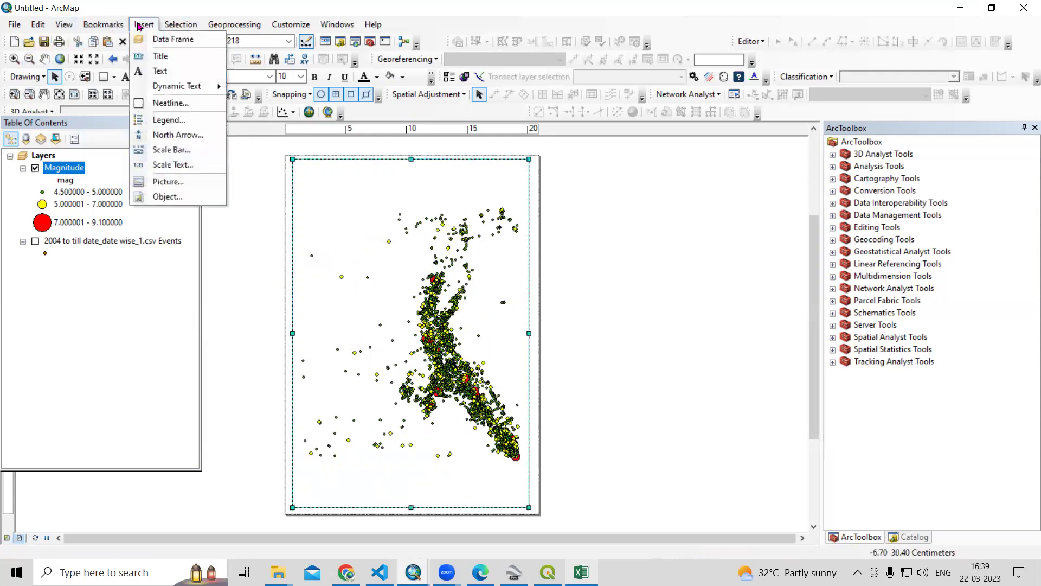
{"action": "left_click", "coordinate": [179, 121]}
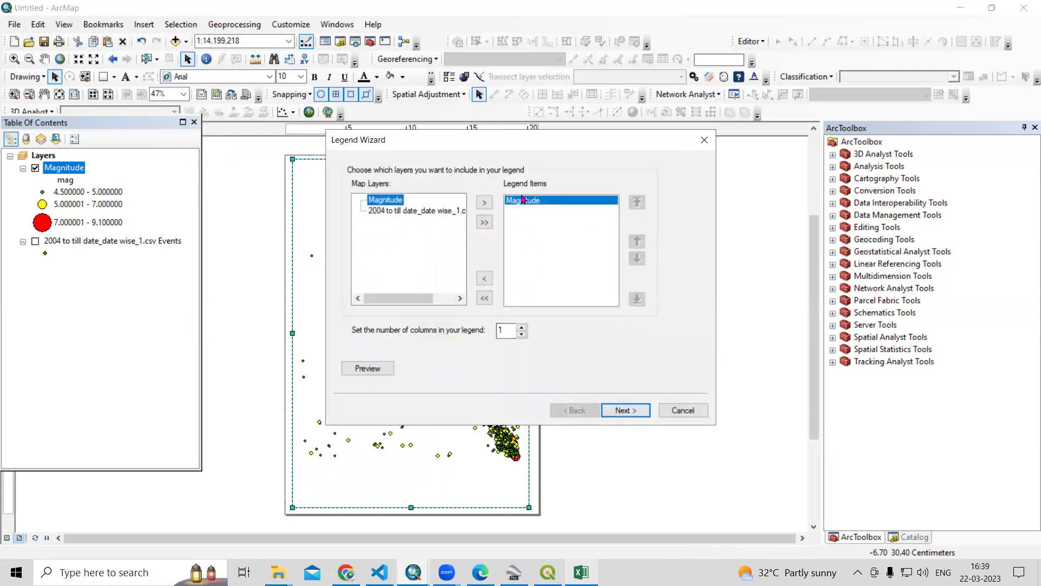
{"action": "left_click", "coordinate": [624, 410]}
{"action": "left_click", "coordinate": [623, 410]}
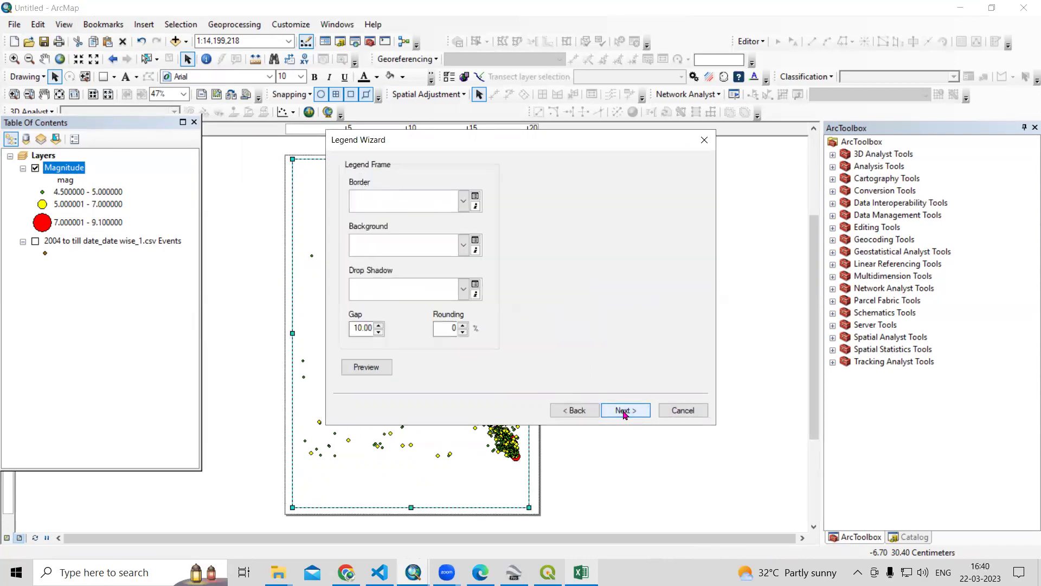
{"action": "left_click", "coordinate": [623, 410]}
{"action": "left_click", "coordinate": [624, 411]}
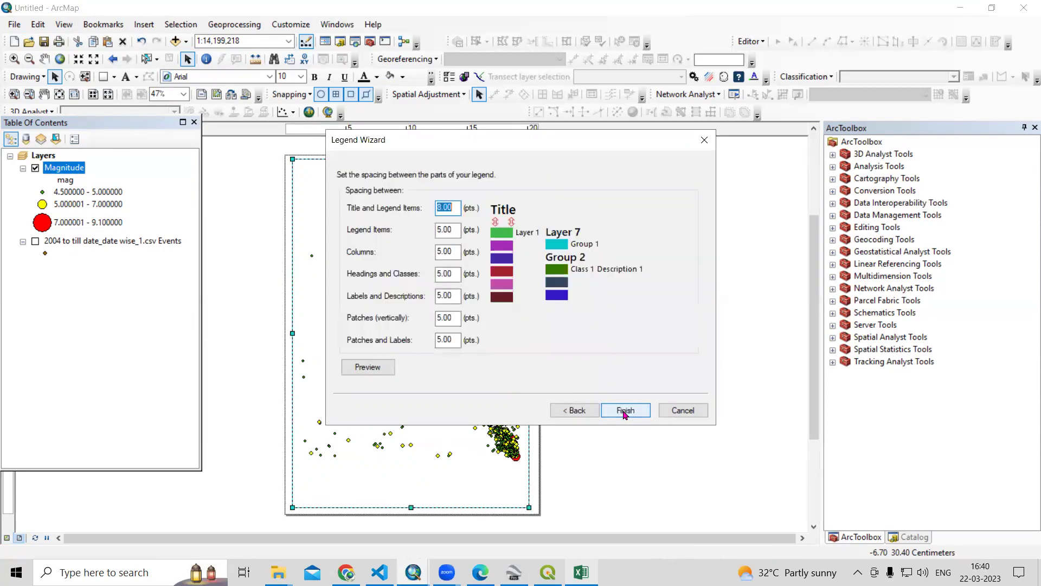
{"action": "left_click", "coordinate": [623, 410]}
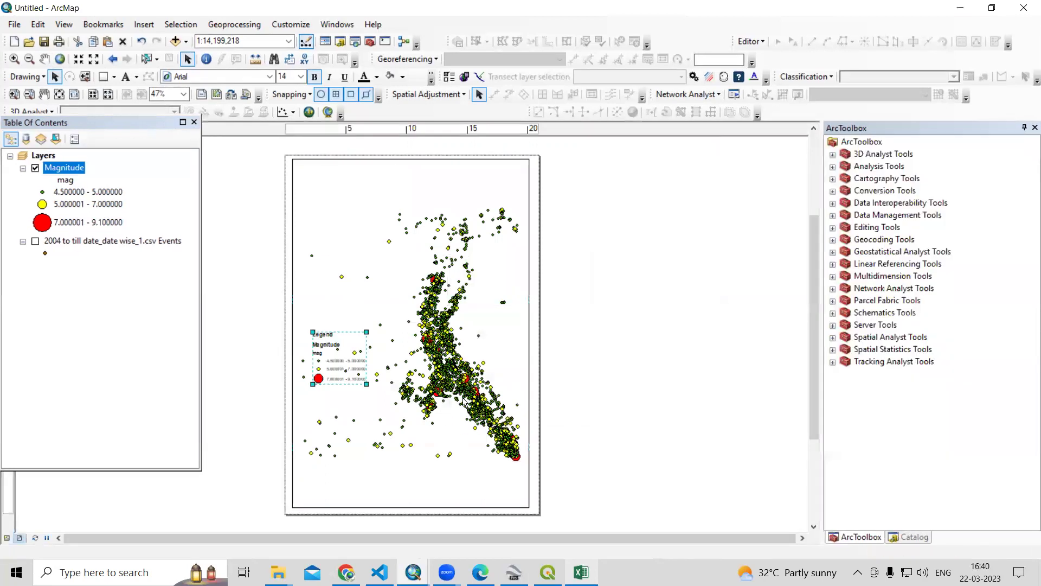
- Move the legend to the lower-right part of the page and shift the map content up and slightly right within its frame
{"action": "left_click_drag", "start_coordinate": [333, 371], "coordinate": [476, 490]}
{"action": "left_click", "coordinate": [46, 60]}
{"action": "mouse_move", "coordinate": [471, 331]}
{"action": "left_mouse_down"}
{"action": "mouse_move", "coordinate": [471, 315]}
{"action": "mouse_move", "coordinate": [481, 330]}
{"action": "left_mouse_up"}
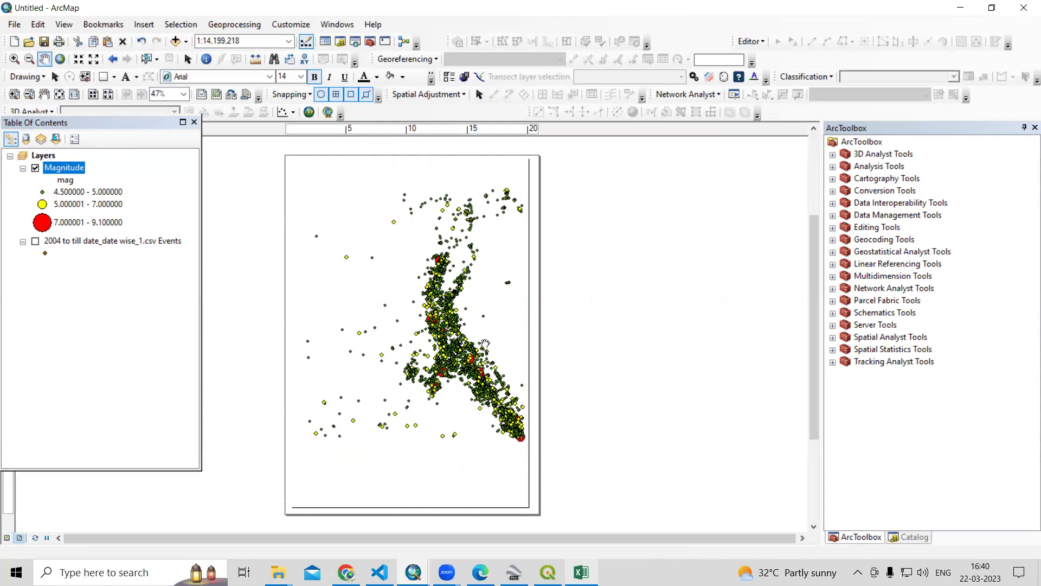
- Adjust the legend's position below the earthquake points and enlarge it slightly inside the frame's lower-right corner
{"action": "left_click", "coordinate": [54, 78]}
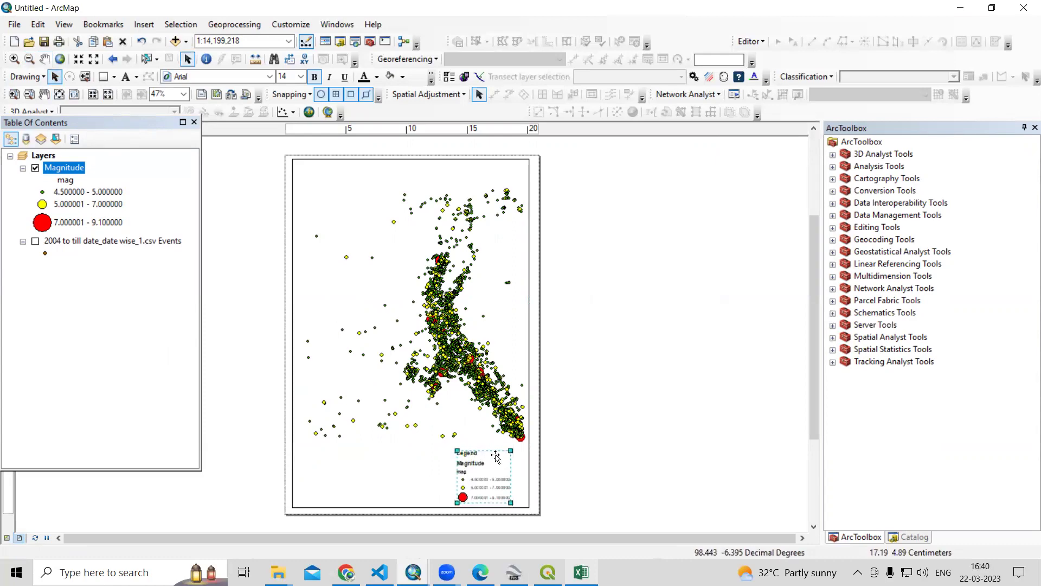
{"action": "left_click_drag", "start_coordinate": [489, 472], "coordinate": [511, 449]}
{"action": "scroll", "coordinate": [450, 519], "scroll_direction": "down", "scroll_amount": 3}
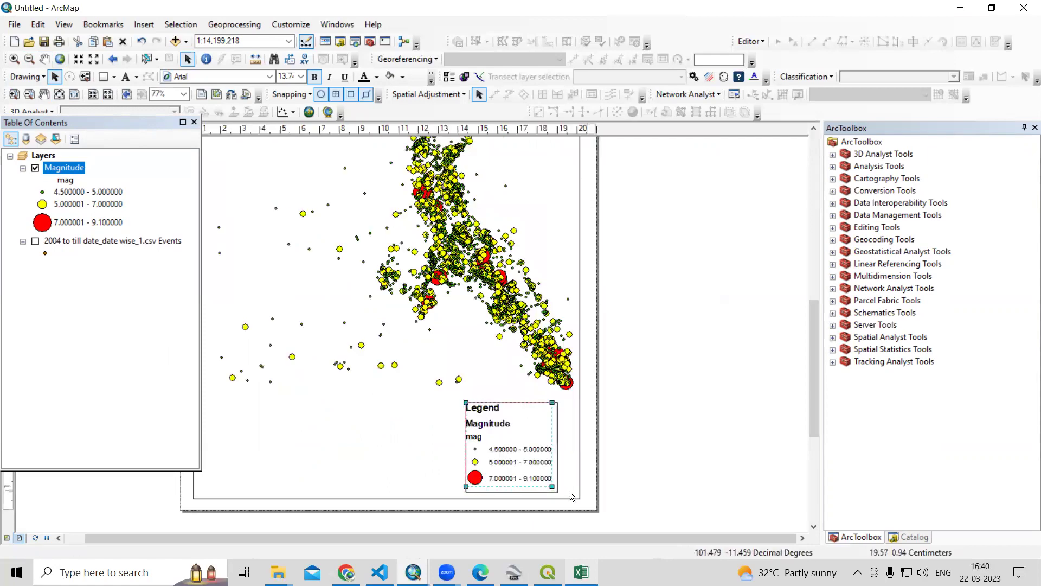
{"action": "left_click_drag", "start_coordinate": [552, 487], "coordinate": [558, 492]}
{"action": "left_click_drag", "start_coordinate": [559, 402], "coordinate": [569, 400]}
{"action": "scroll", "coordinate": [535, 469], "scroll_direction": "down", "scroll_amount": 3}
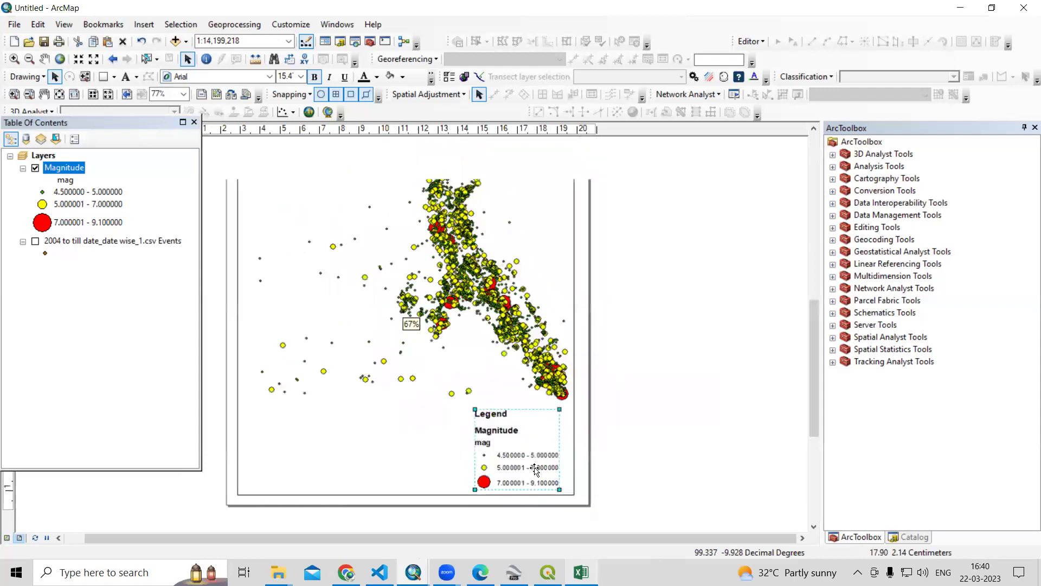
- Convert the legend to graphics and ungroup it into separate elements
{"action": "scroll", "coordinate": [520, 460], "scroll_direction": "up", "scroll_amount": 4}
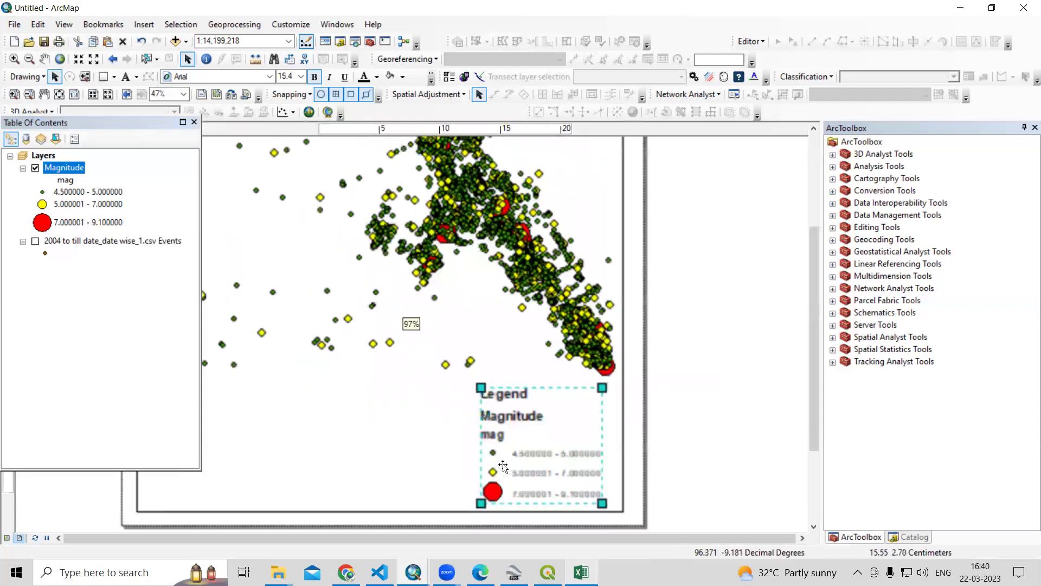
{"action": "right_click", "coordinate": [527, 458]}
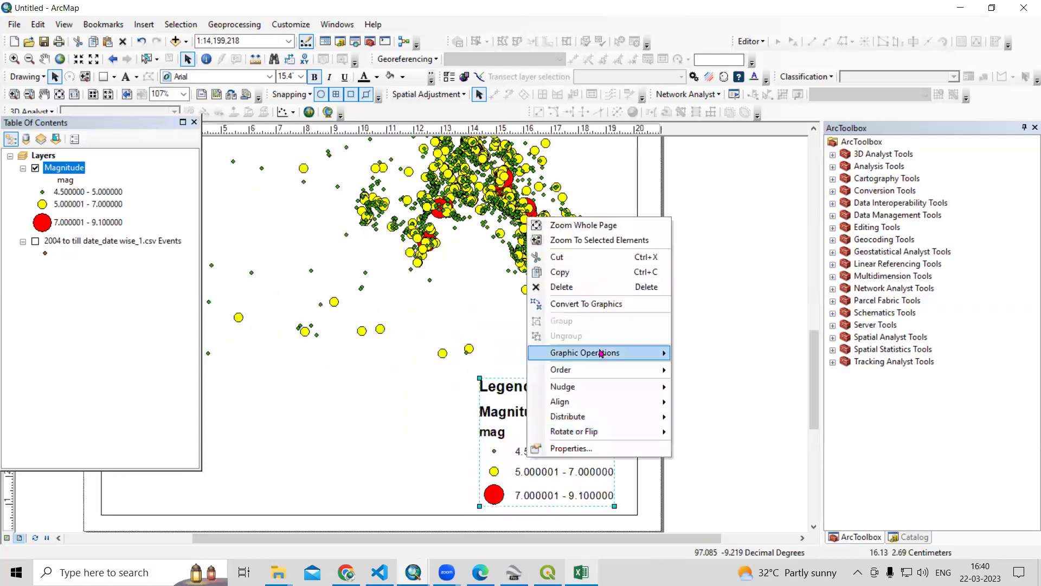
{"action": "scroll", "coordinate": [555, 442], "scroll_direction": "up", "scroll_amount": 5}
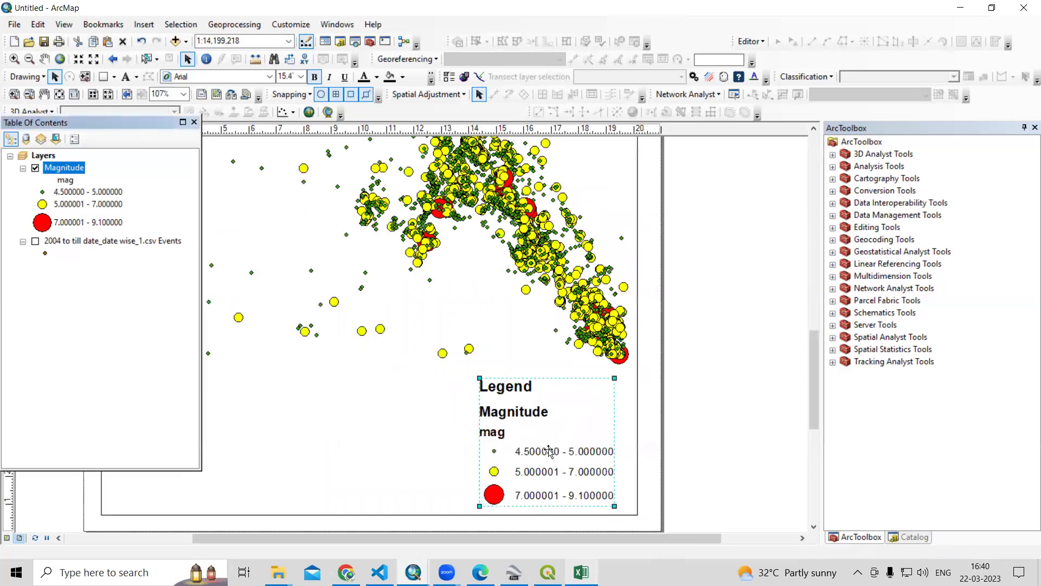
{"action": "right_click", "coordinate": [548, 454]}
{"action": "left_click", "coordinate": [687, 444]}
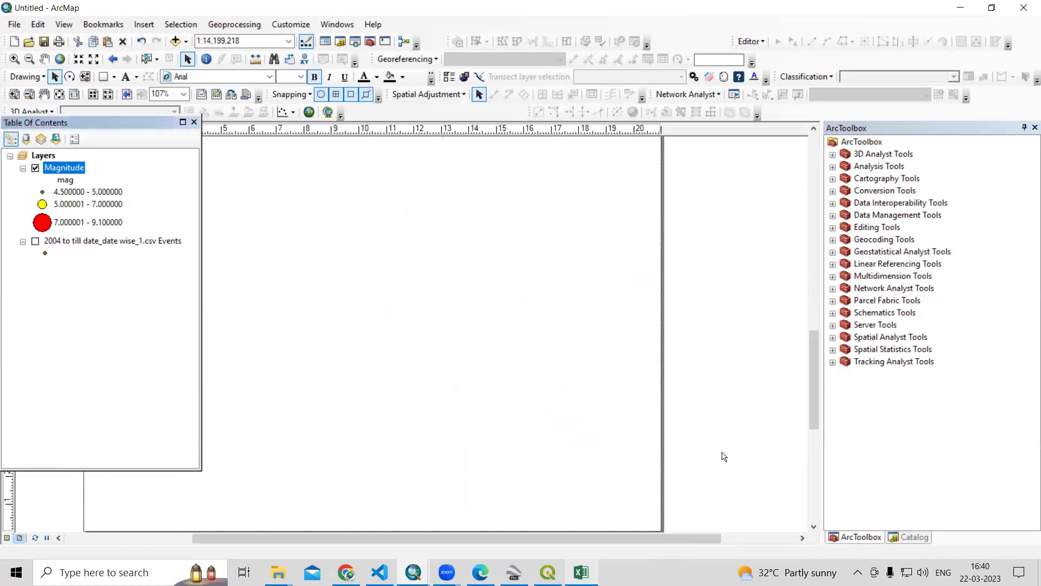
- Delete the legend's mag label and put the Magnitude heading in its place, reworded as Mw
{"action": "left_click", "coordinate": [478, 429]}
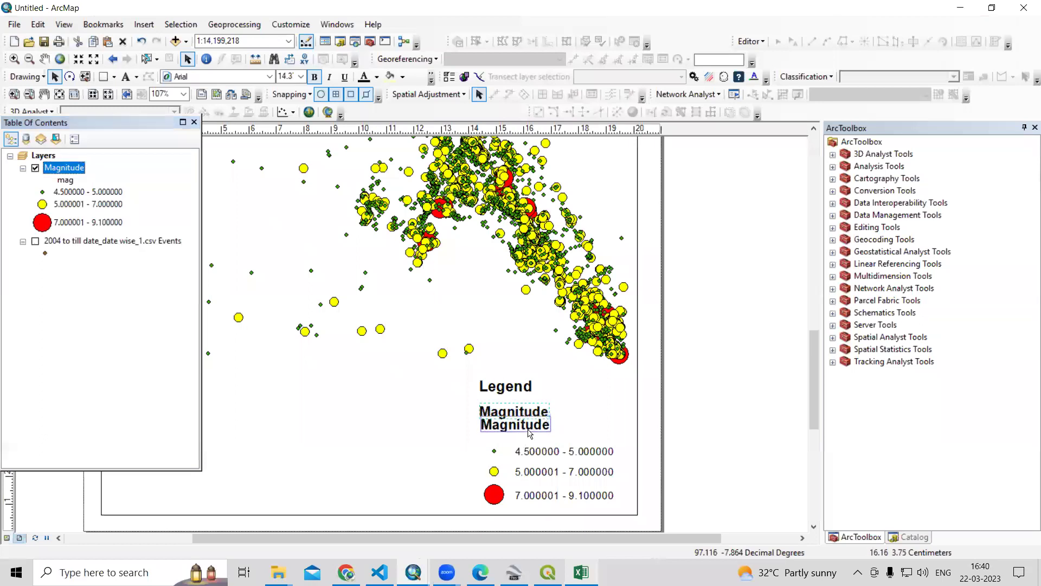
{"action": "left_click", "coordinate": [504, 426]}
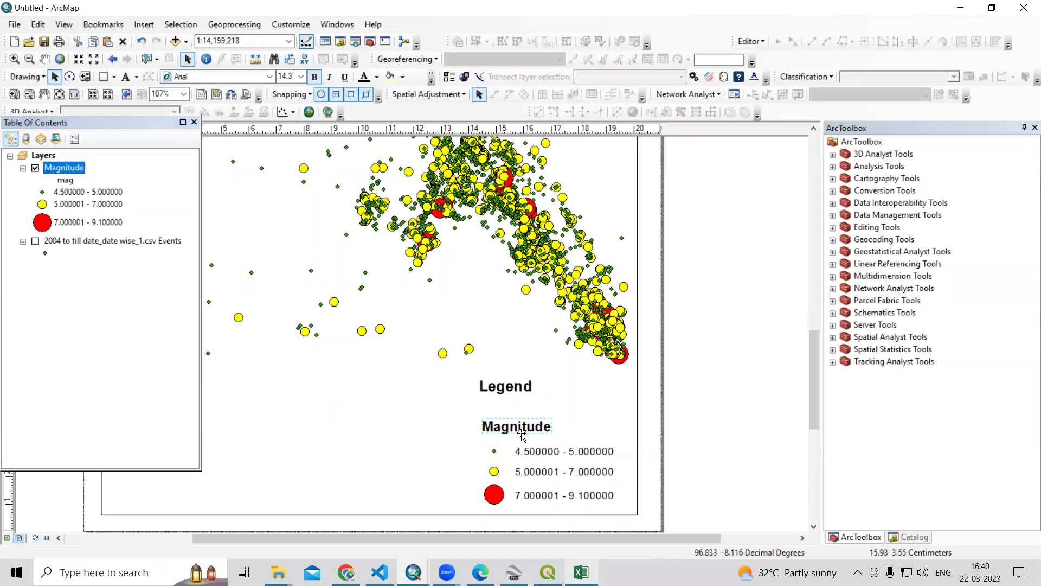
{"action": "double_click", "coordinate": [513, 426]}
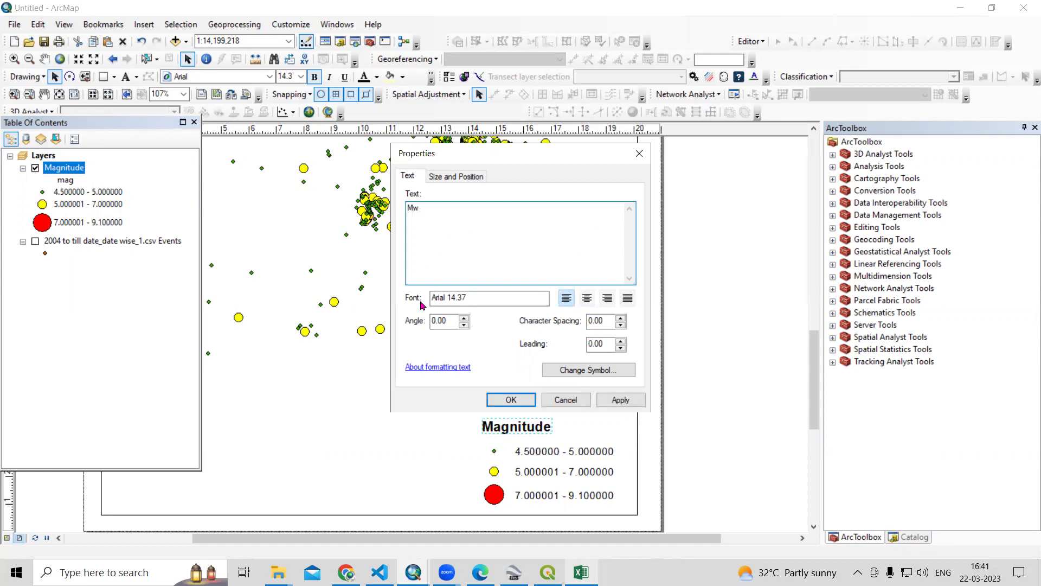
{"action": "type", "text": "Mw"}
{"action": "left_click", "coordinate": [621, 399]}
{"action": "left_click", "coordinate": [511, 399]}
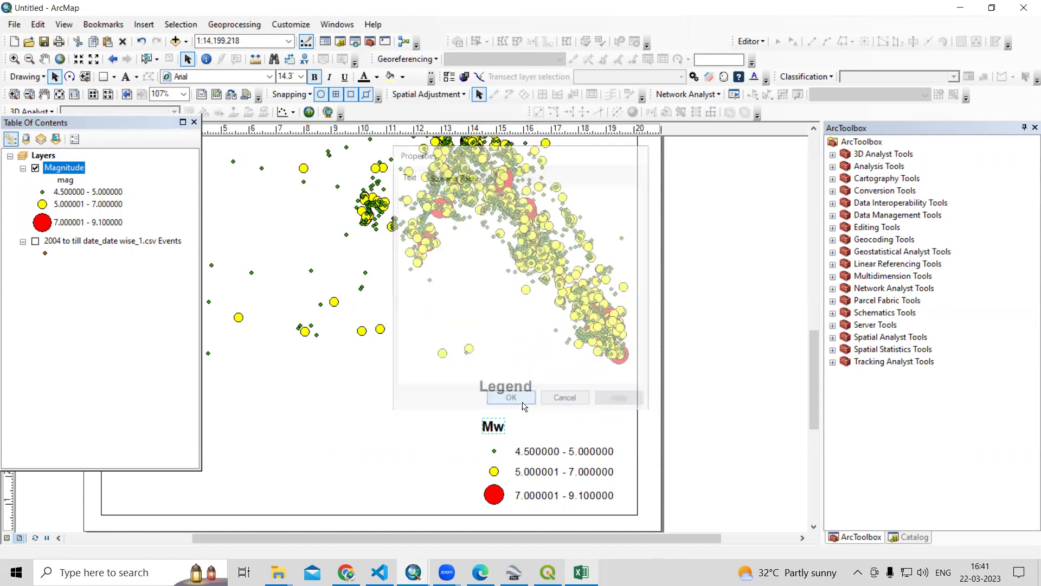
- Move the Legend title down close to the Mw heading and group all the legend elements
{"action": "left_click_drag", "start_coordinate": [511, 389], "coordinate": [510, 411]}
{"action": "left_click_drag", "start_coordinate": [443, 393], "coordinate": [613, 515]}
{"action": "right_click", "coordinate": [567, 479]}
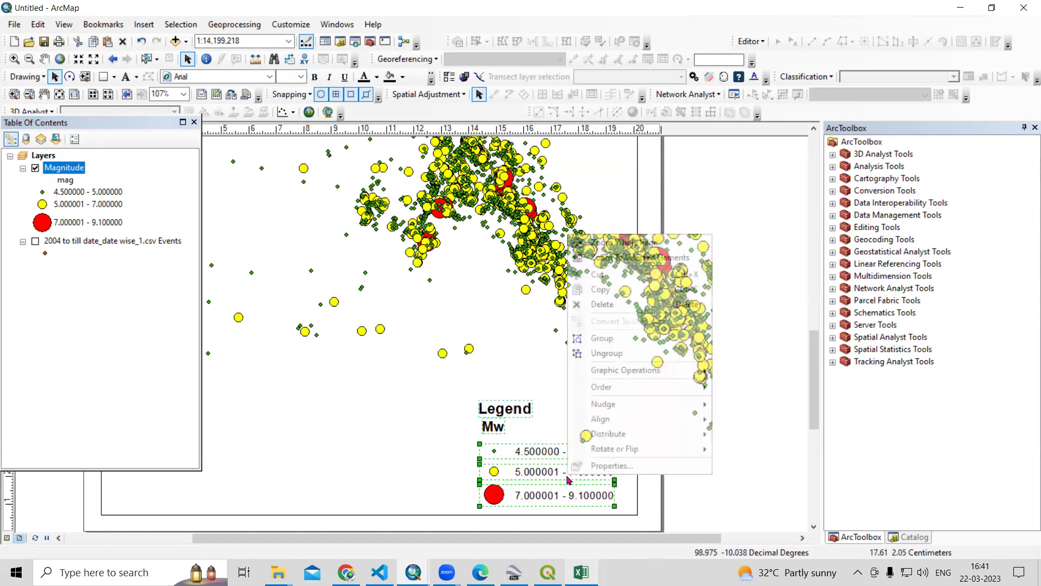
{"action": "left_click", "coordinate": [597, 337]}
- Shift the grouped legend toward the frame's lower-right corner and enlarge it slightly
{"action": "left_click_drag", "start_coordinate": [556, 453], "coordinate": [556, 452]}
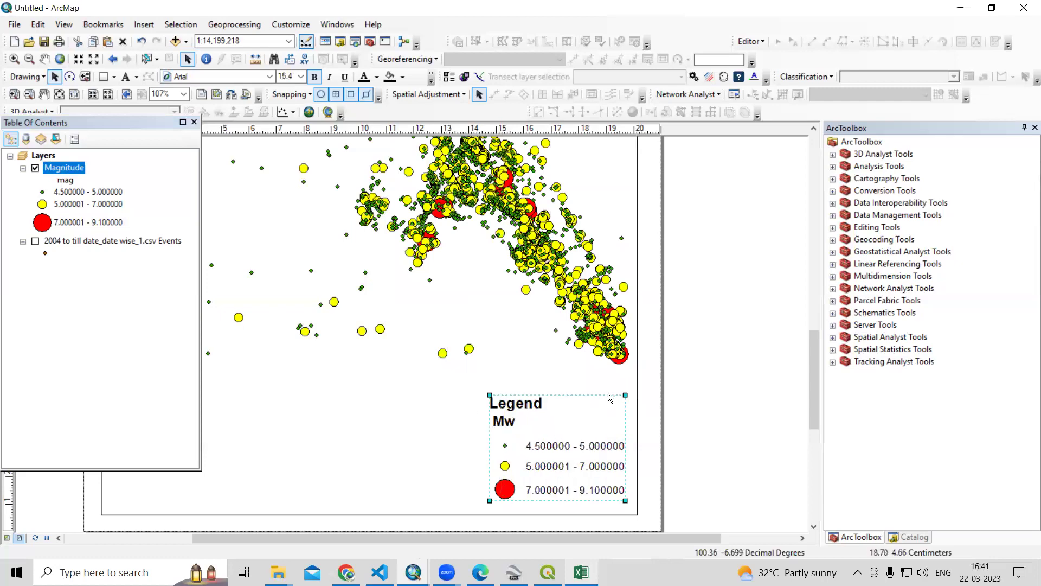
{"action": "mouse_move", "coordinate": [625, 391]}
{"action": "left_mouse_down"}
{"action": "mouse_move", "coordinate": [746, 425]}
{"action": "mouse_move", "coordinate": [744, 446]}
{"action": "left_mouse_up"}
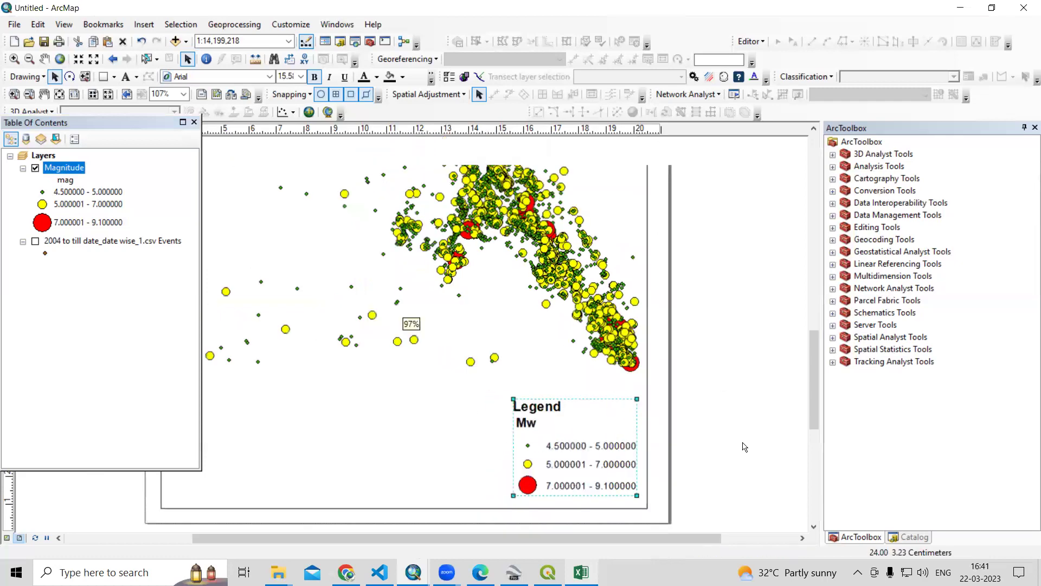
{"action": "scroll", "coordinate": [587, 272], "scroll_direction": "down", "scroll_amount": 2}
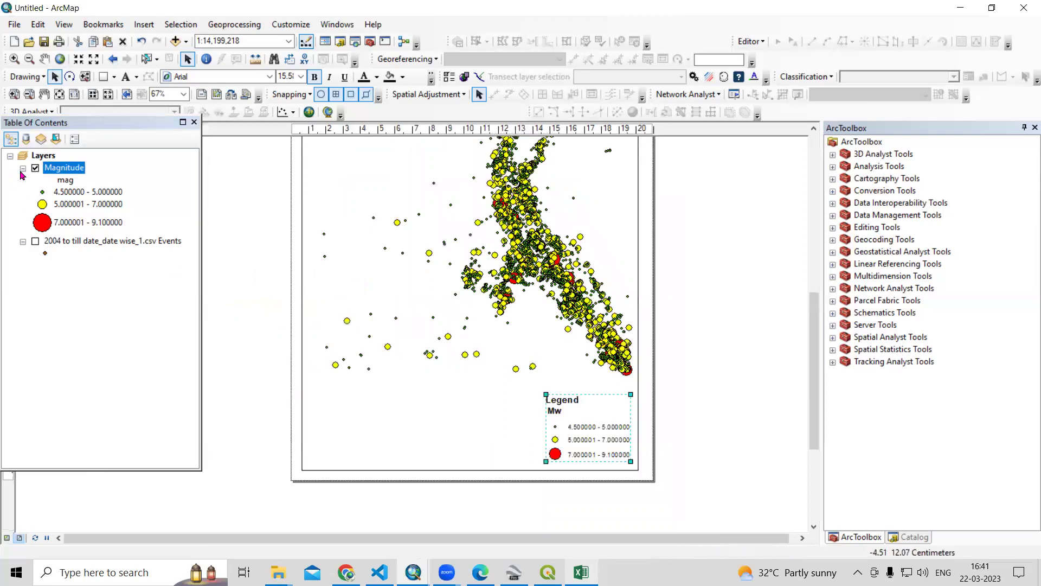
- Add a labels-only graticule to the Layers data frame, with parallels every 10 degrees and meridians every 5 degrees, and apply it
{"action": "right_click", "coordinate": [56, 171]}
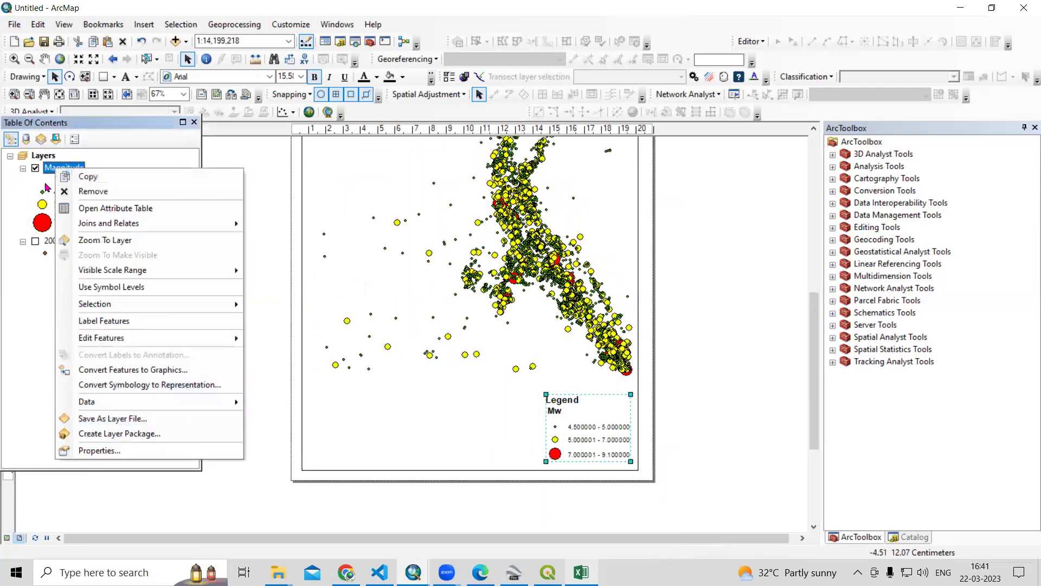
{"action": "left_click", "coordinate": [45, 158]}
{"action": "right_click", "coordinate": [44, 157]}
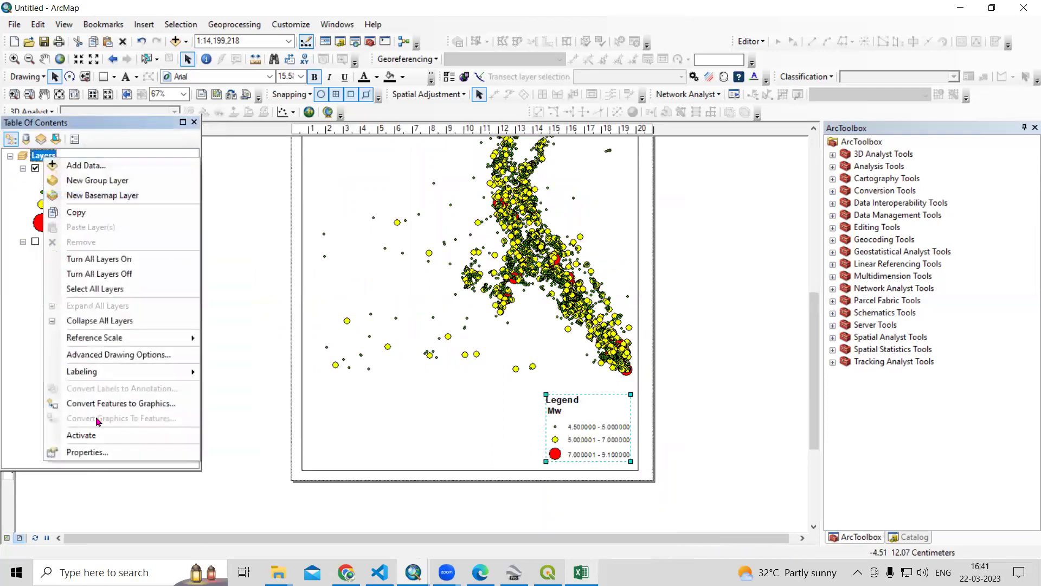
{"action": "left_click", "coordinate": [101, 449]}
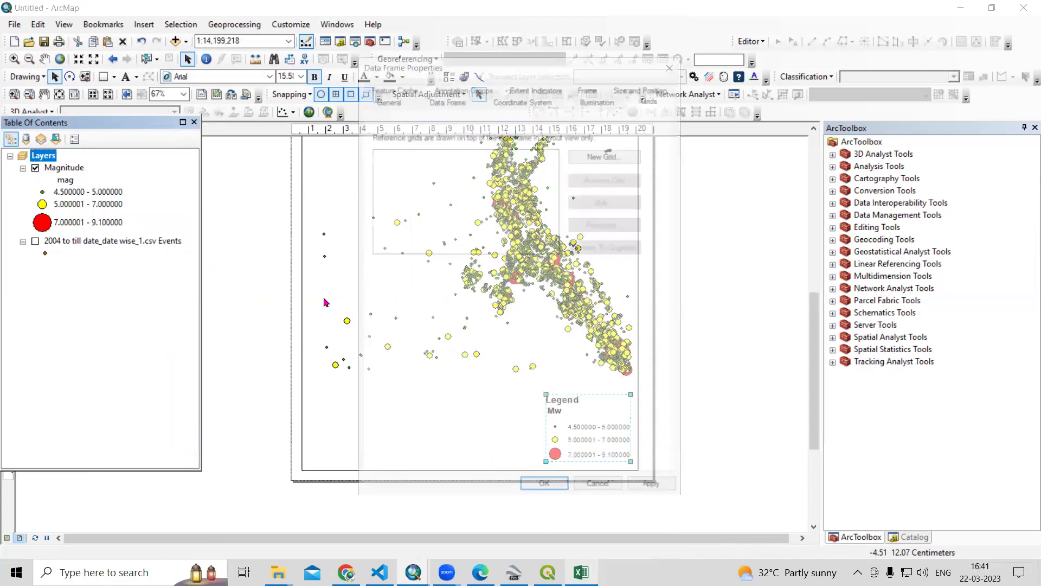
{"action": "left_click", "coordinate": [612, 157]}
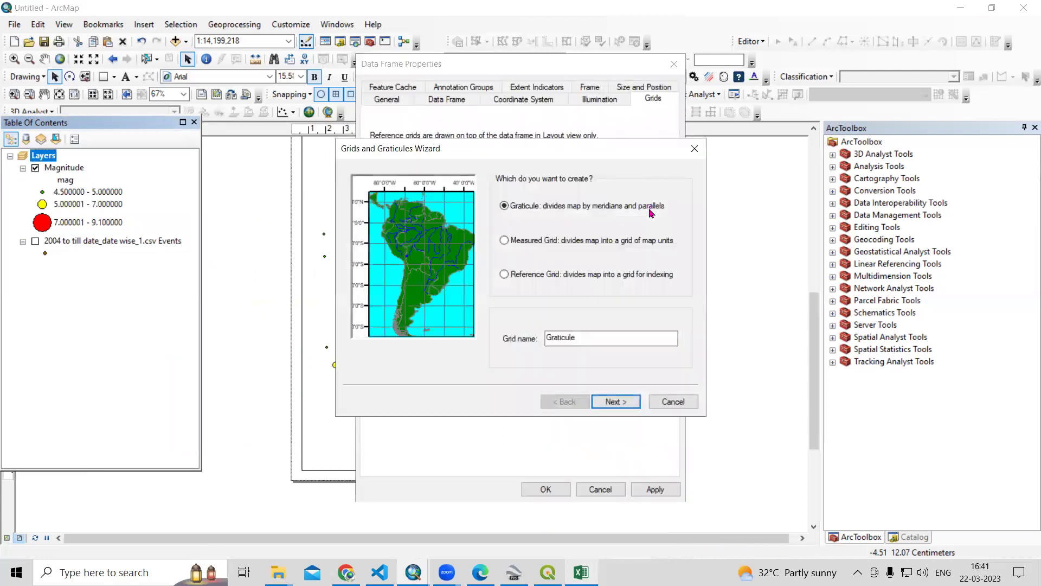
{"action": "left_click", "coordinate": [624, 402]}
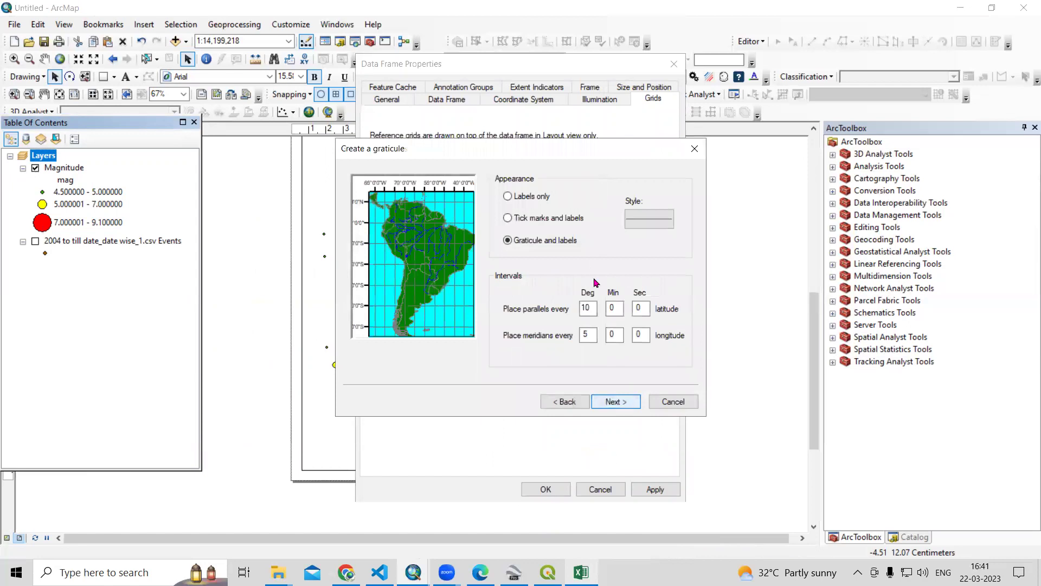
{"action": "left_click", "coordinate": [516, 198]}
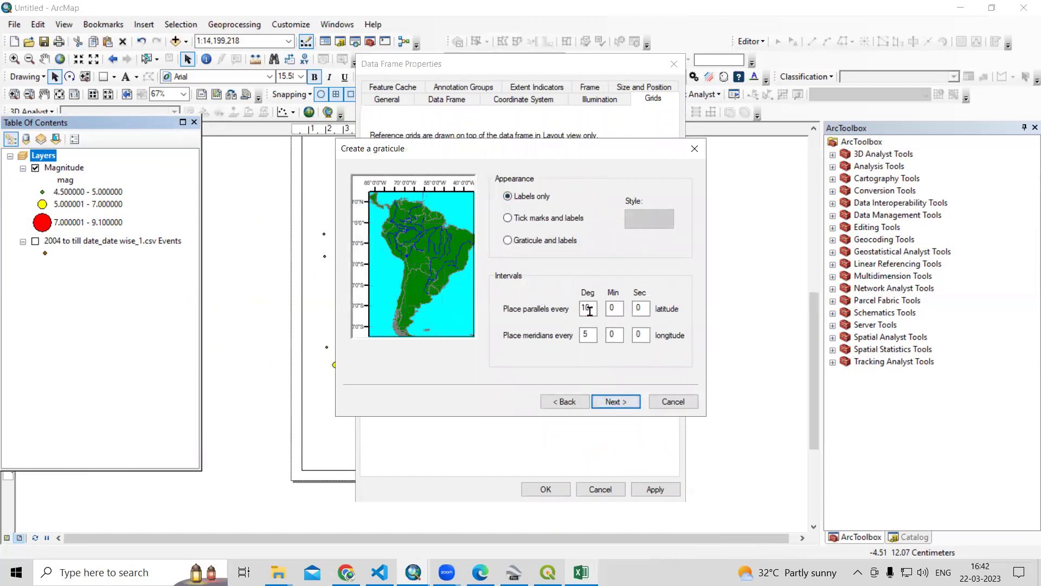
{"action": "left_click", "coordinate": [619, 405]}
{"action": "left_click", "coordinate": [618, 405]}
{"action": "left_click", "coordinate": [614, 401]}
{"action": "left_click", "coordinate": [651, 489]}
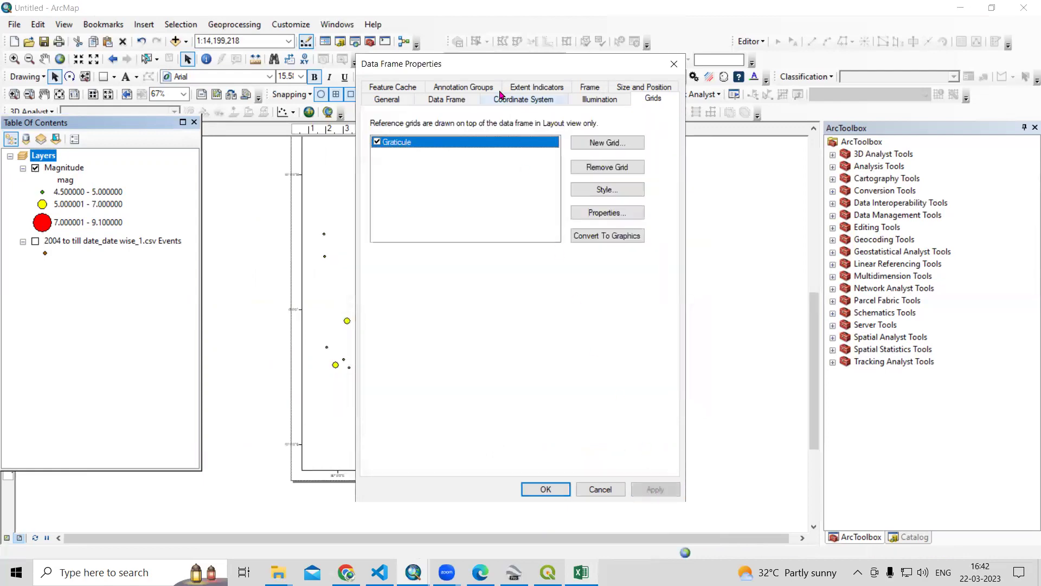
- Set the graticule labels to size 12 with vertical orientation for the left and right labels, and apply the grid
{"action": "left_click_drag", "start_coordinate": [494, 71], "coordinate": [873, 129]}
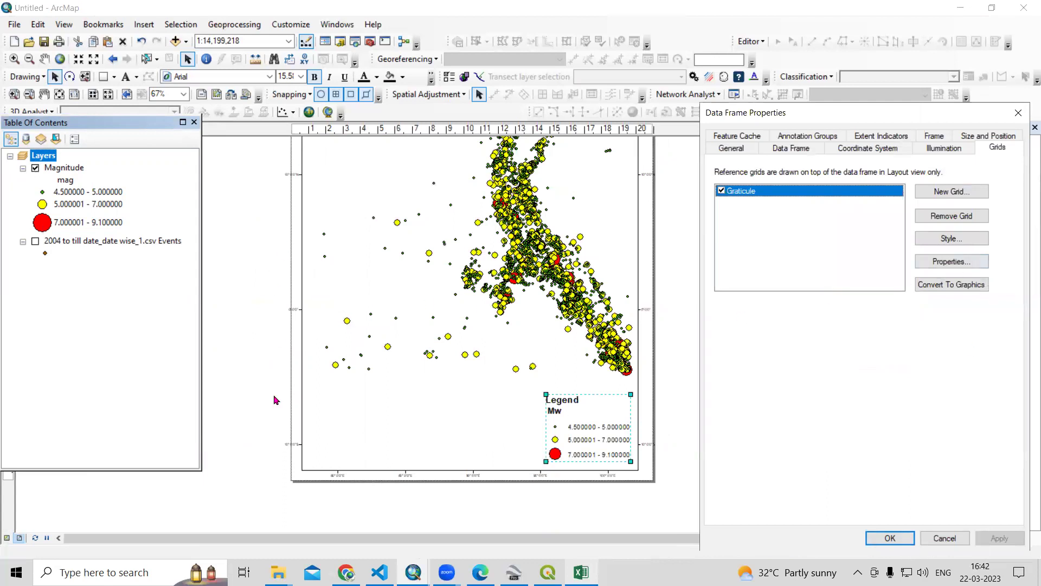
{"action": "left_click", "coordinate": [969, 264]}
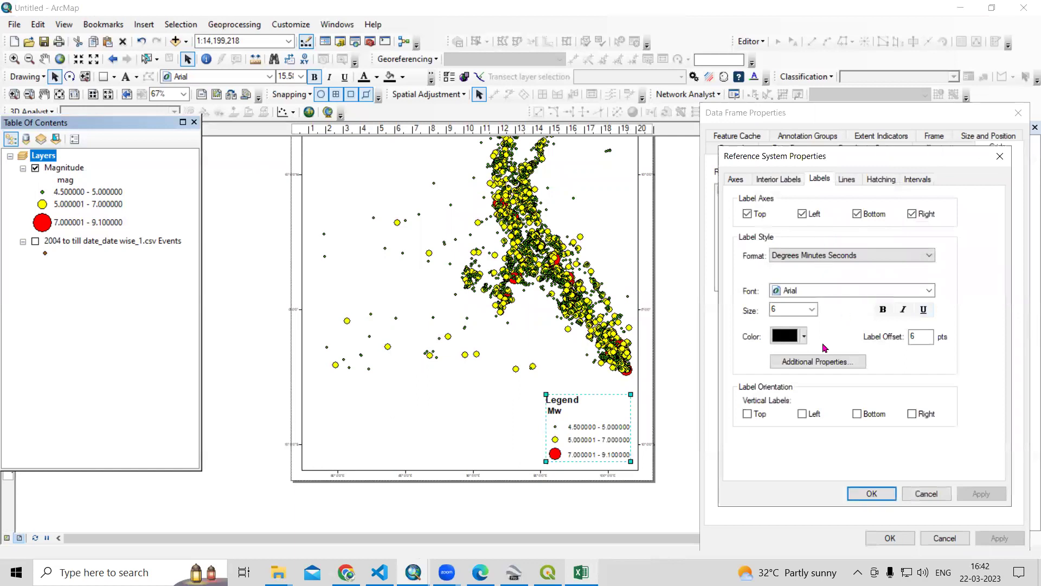
{"action": "left_click", "coordinate": [812, 309]}
{"action": "left_click", "coordinate": [781, 372]}
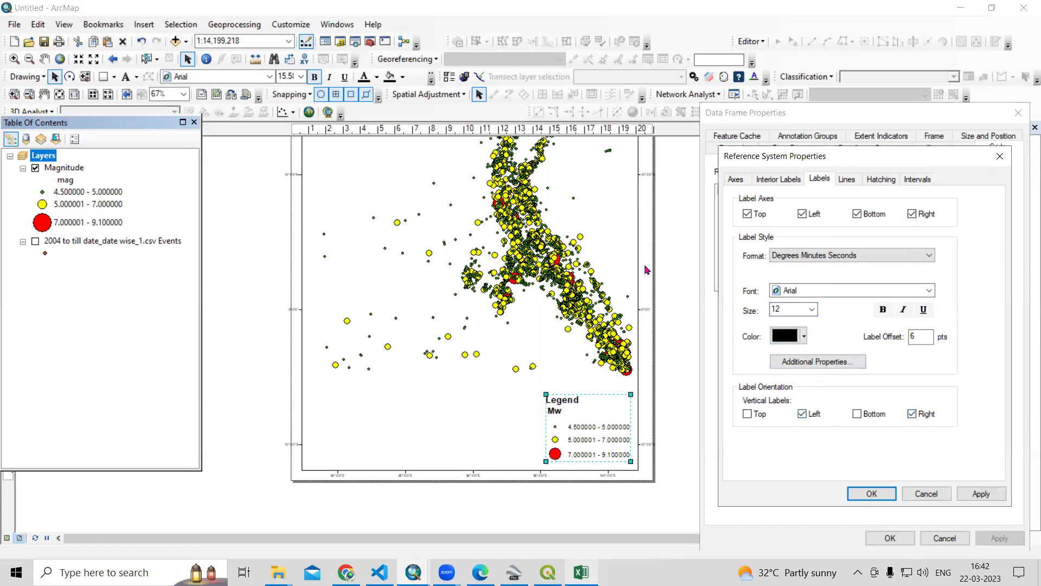
{"action": "left_click", "coordinate": [975, 494]}
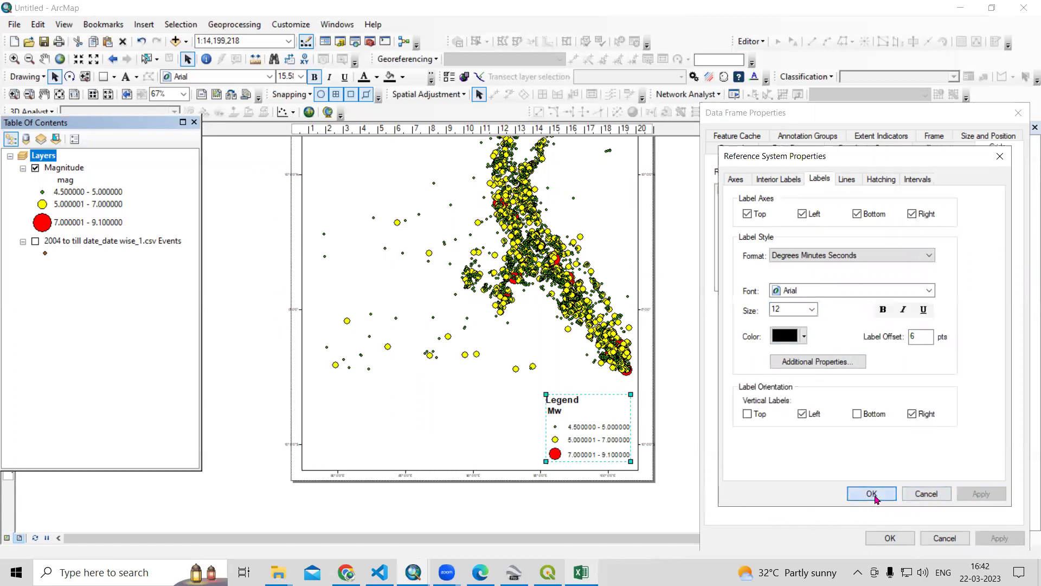
{"action": "left_click", "coordinate": [871, 493]}
{"action": "left_click", "coordinate": [1000, 537]}
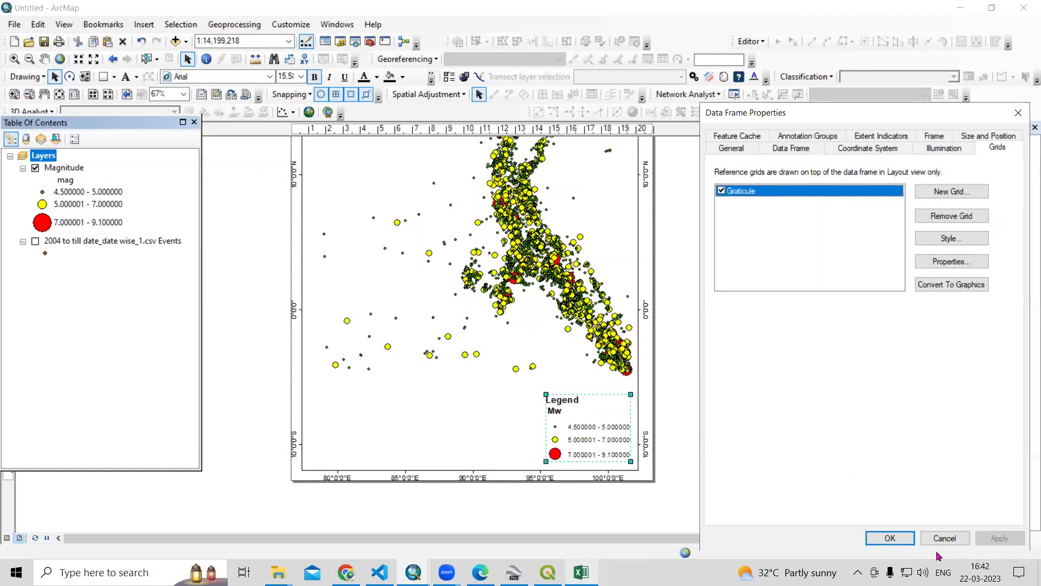
{"action": "left_click", "coordinate": [891, 538]}
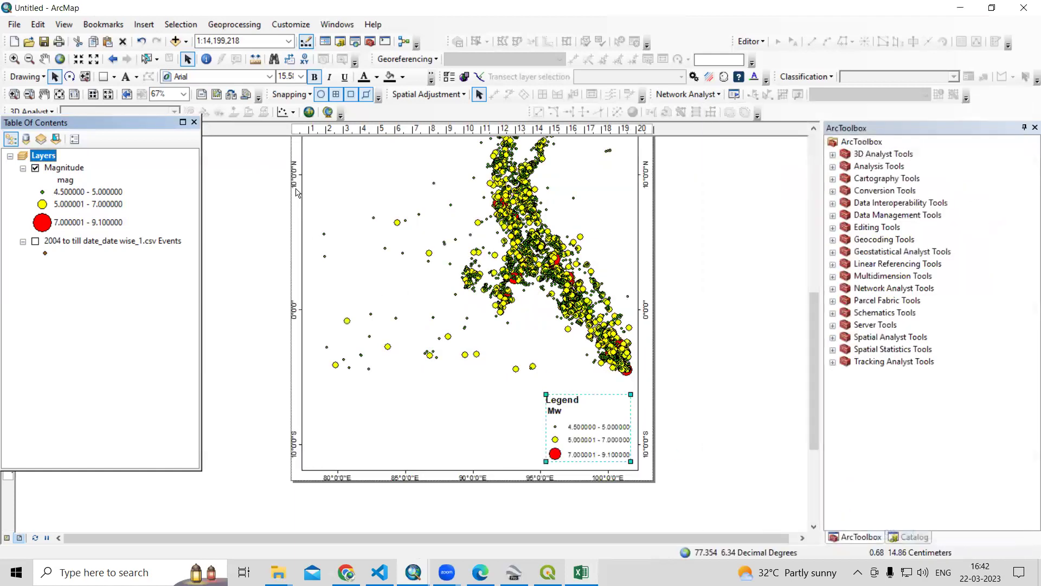
- Pull the data frame's left and bottom edges slightly inward and nudge the grouped legend up and to the left
{"action": "left_click", "coordinate": [302, 196]}
{"action": "left_click_drag", "start_coordinate": [302, 244], "coordinate": [313, 244]}
{"action": "left_click_drag", "start_coordinate": [585, 446], "coordinate": [578, 437]}
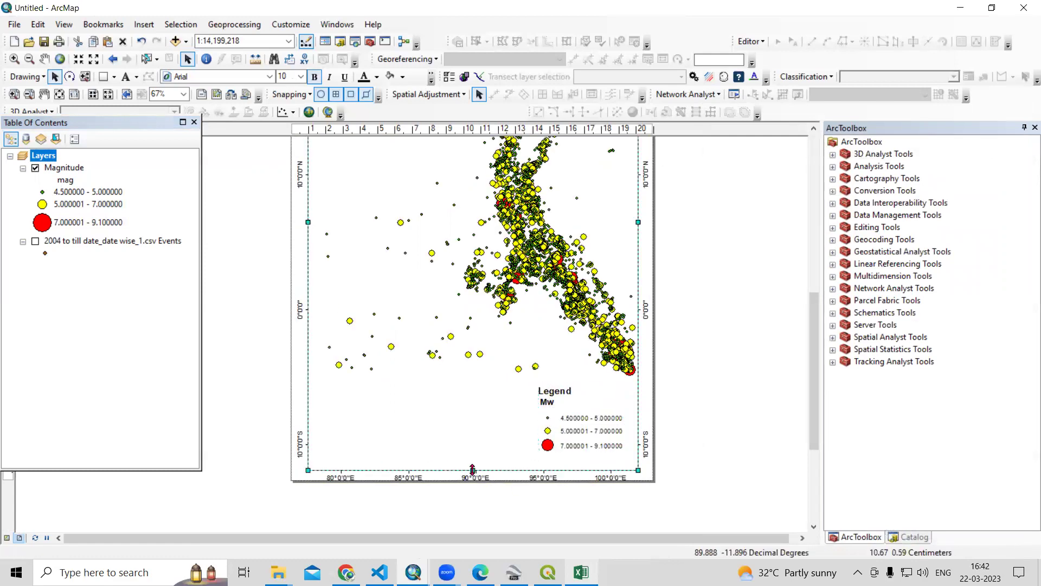
{"action": "left_click", "coordinate": [471, 465]}
{"action": "left_click_drag", "start_coordinate": [471, 465], "coordinate": [471, 462]}
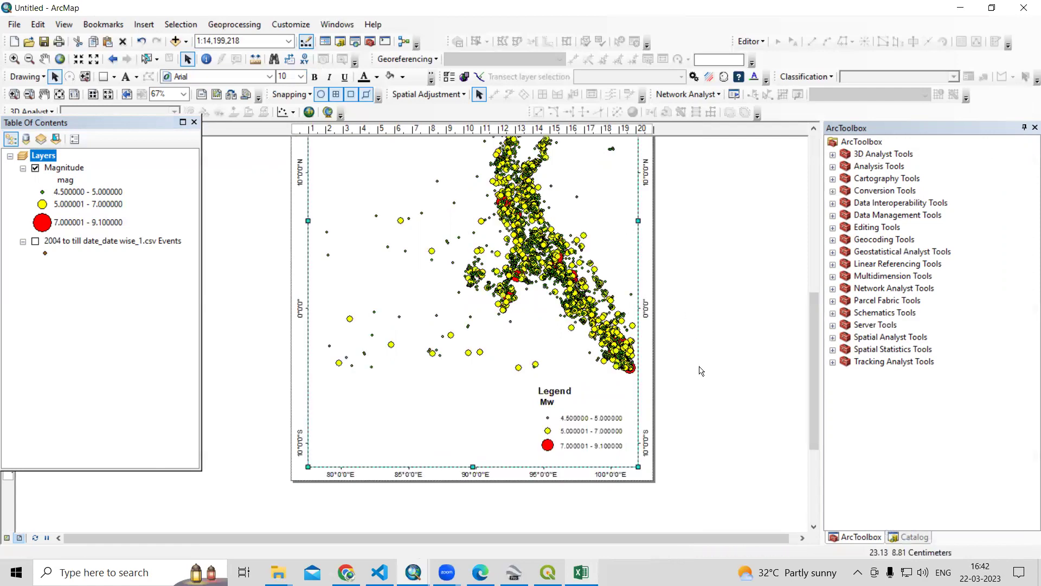
- Lower the data frame's top edge slightly so the upper graticule labels fit inside the page
{"action": "scroll", "coordinate": [638, 460], "scroll_direction": "down", "scroll_amount": 2}
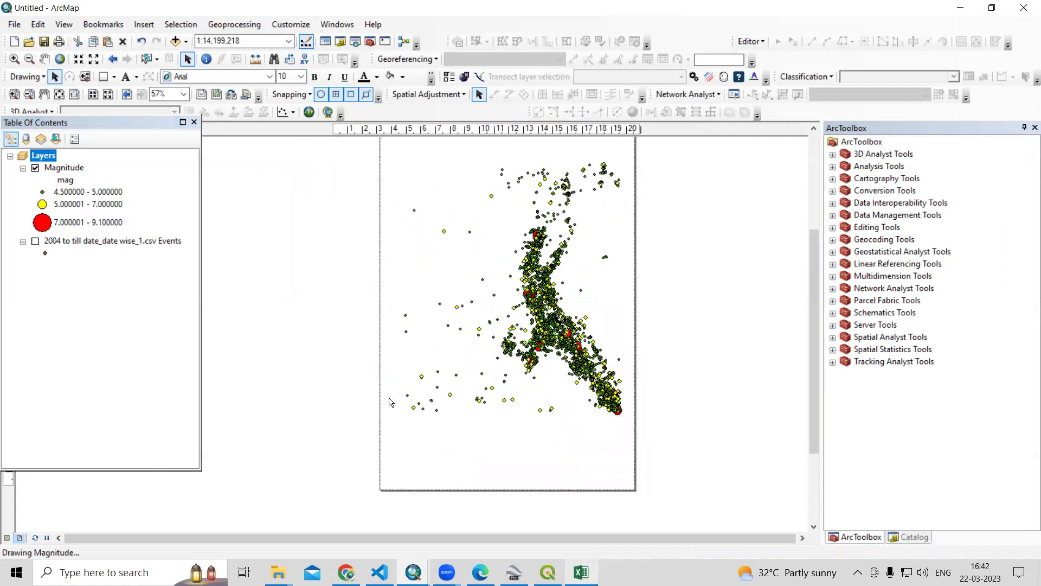
{"action": "scroll", "coordinate": [320, 407], "scroll_direction": "down", "scroll_amount": 1}
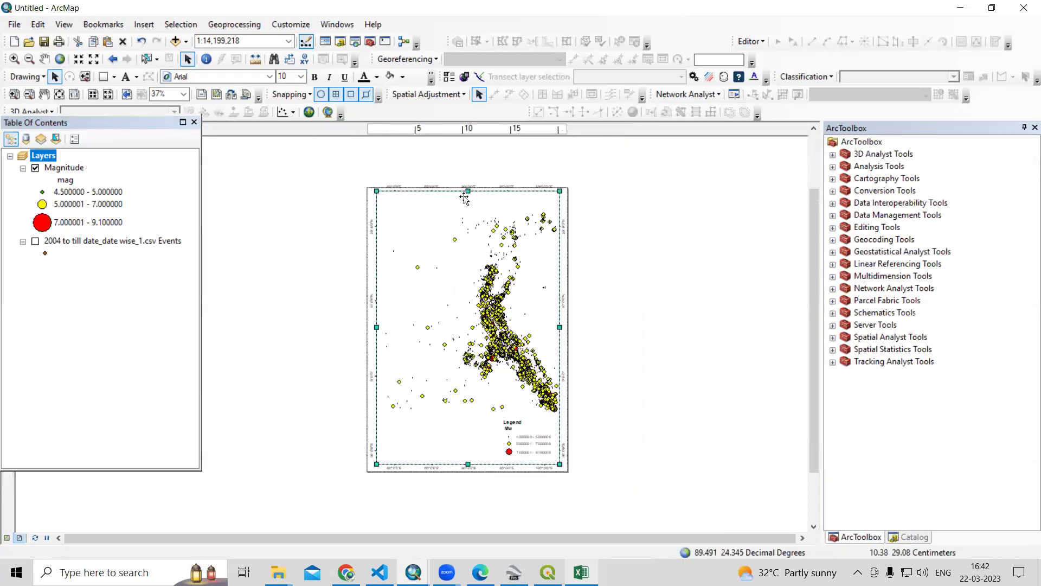
{"action": "scroll", "coordinate": [464, 198], "scroll_direction": "up", "scroll_amount": 4}
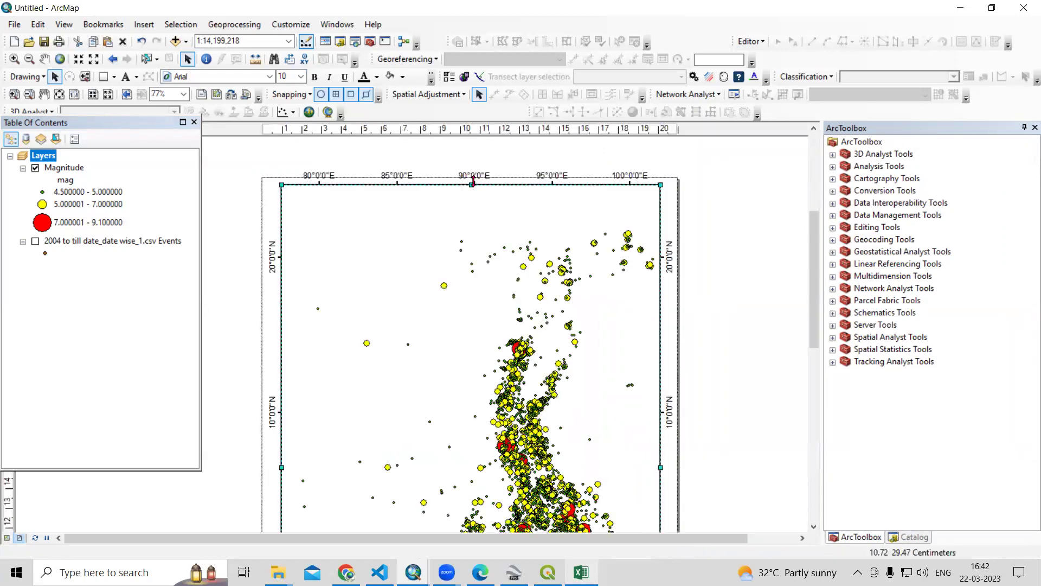
{"action": "left_click_drag", "start_coordinate": [470, 195], "coordinate": [470, 206]}
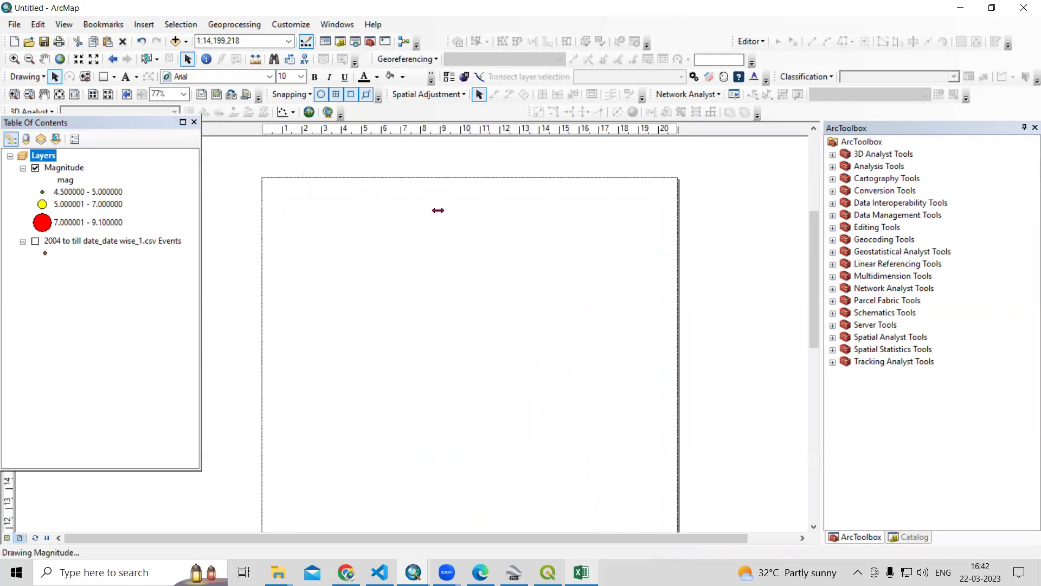
{"action": "scroll", "coordinate": [388, 167], "scroll_direction": "down", "scroll_amount": 2}
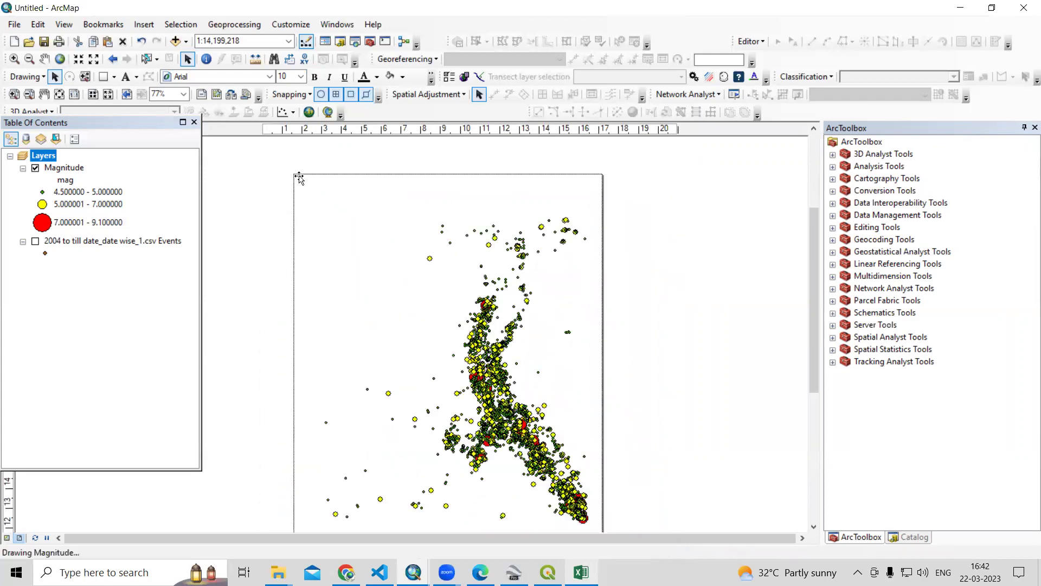
{"action": "scroll", "coordinate": [299, 179], "scroll_direction": "down", "scroll_amount": 2}
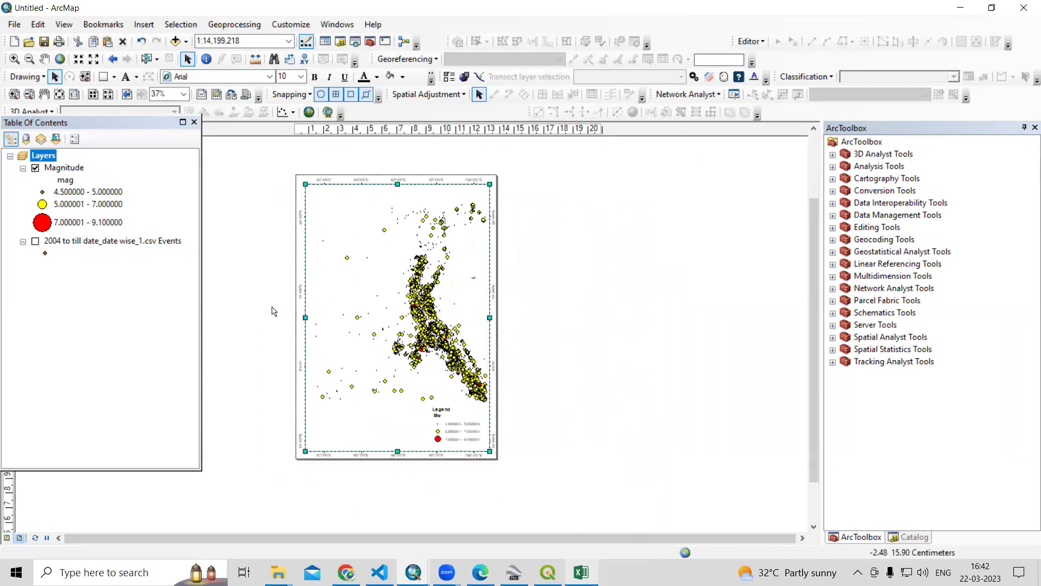
{"action": "scroll", "coordinate": [271, 311], "scroll_direction": "up", "scroll_amount": 1}
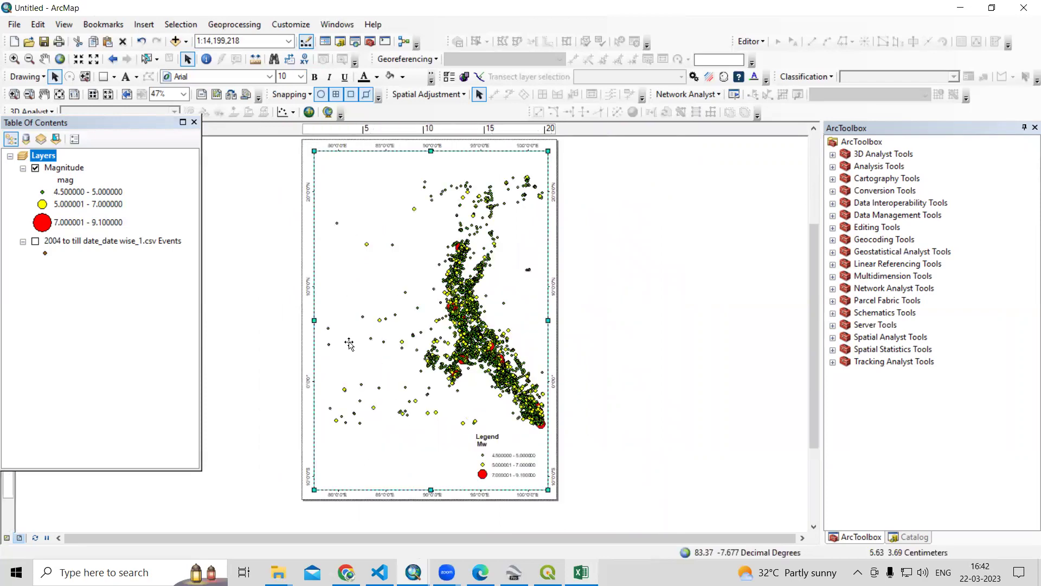
- Insert the ESRI North 7 north arrow and place it in the map frame's upper-right corner
{"action": "left_click", "coordinate": [142, 25]}
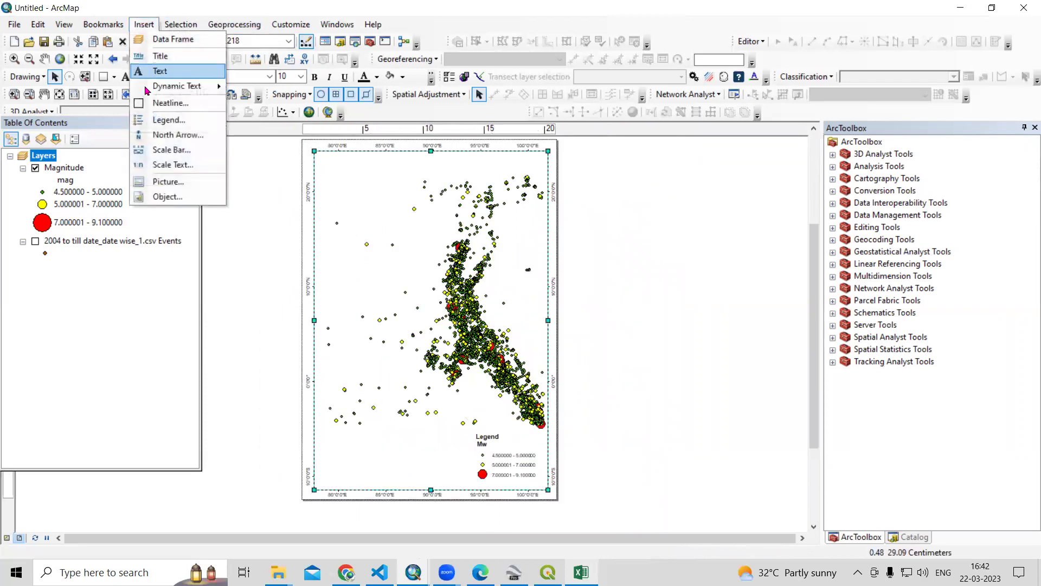
{"action": "left_click", "coordinate": [166, 135]}
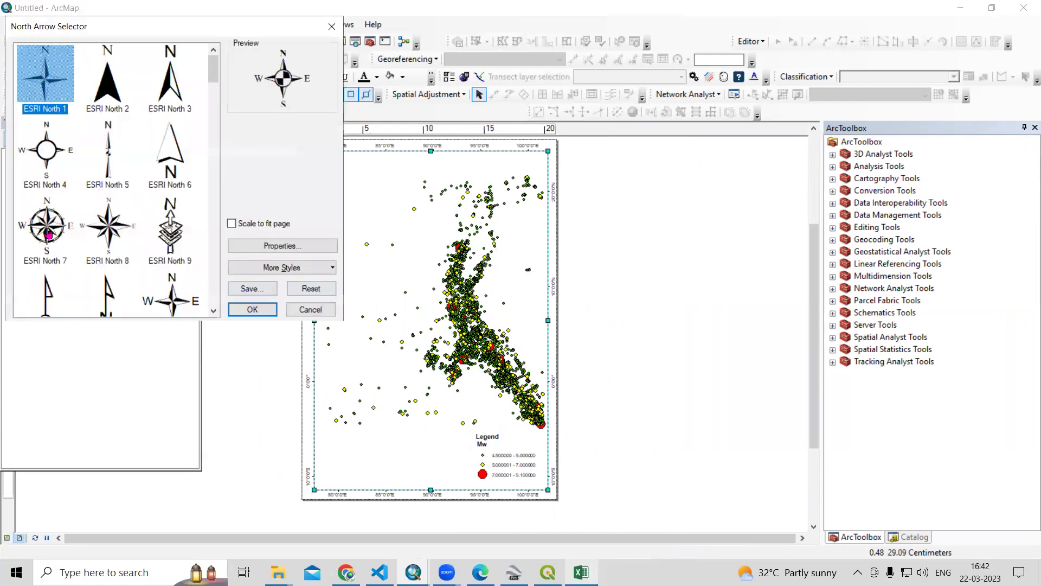
{"action": "left_click", "coordinate": [48, 234]}
{"action": "left_click", "coordinate": [252, 309]}
{"action": "left_click_drag", "start_coordinate": [318, 377], "coordinate": [520, 176]}
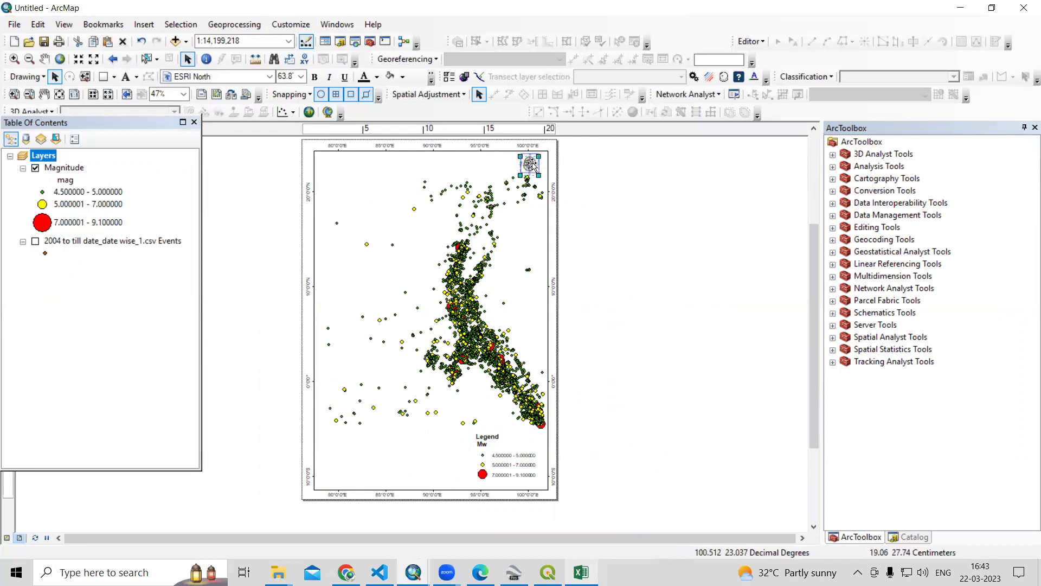
- Insert the map title Earthquake Magnitude and position it at the top centre inside the frame
{"action": "left_click", "coordinate": [143, 24]}
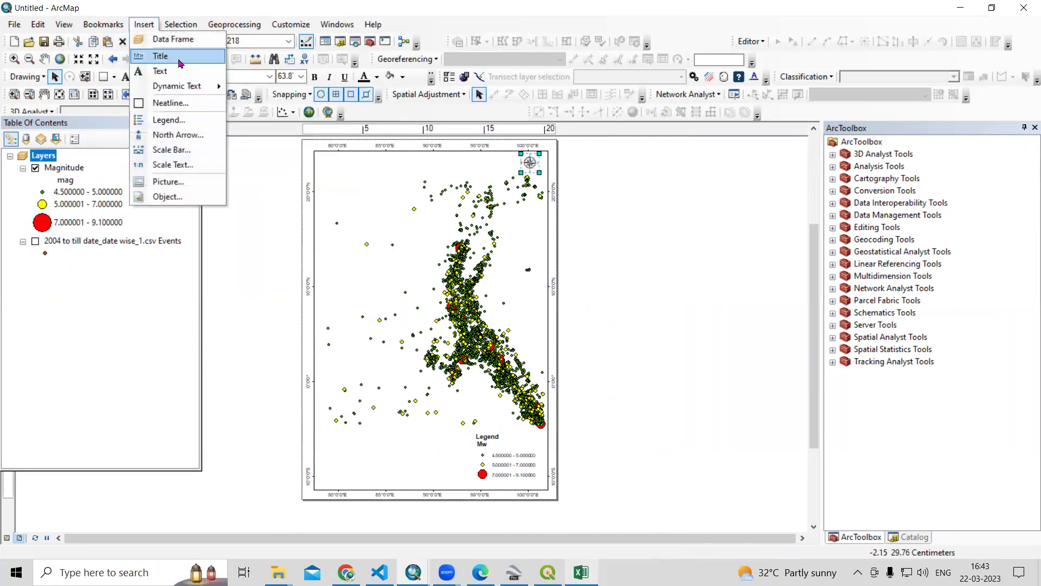
{"action": "left_click", "coordinate": [181, 65]}
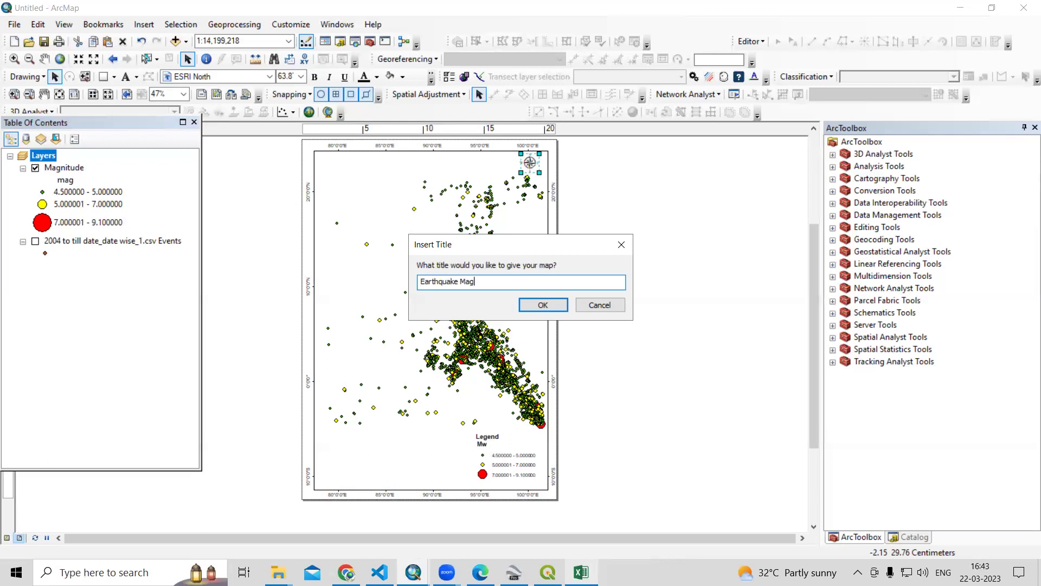
{"action": "type", "text": "Earthquake Magnitude"}
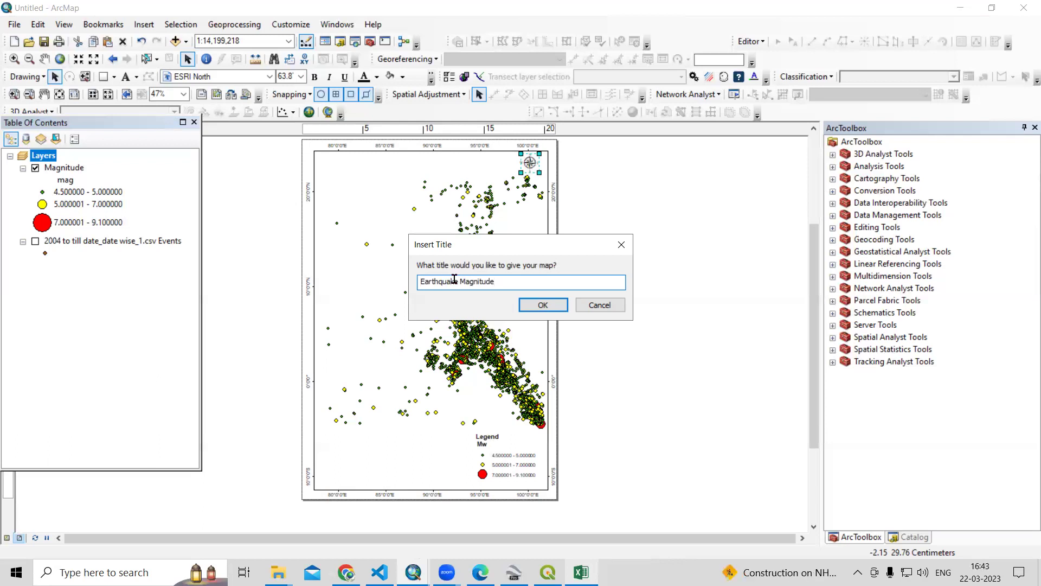
{"action": "left_click", "coordinate": [542, 305]}
{"action": "left_click_drag", "start_coordinate": [413, 191], "coordinate": [421, 165]}
- Replace the title's dynamic text tag with the plain text Earthquake Magnitude
{"action": "right_click", "coordinate": [415, 167]}
{"action": "left_click", "coordinate": [514, 400]}
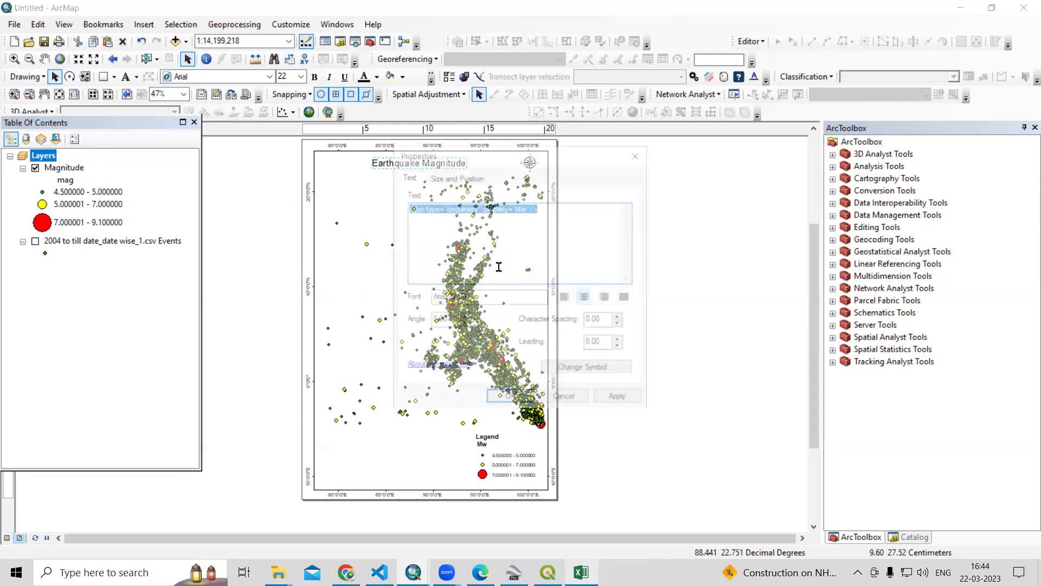
{"action": "left_click_drag", "start_coordinate": [565, 210], "coordinate": [353, 215]}
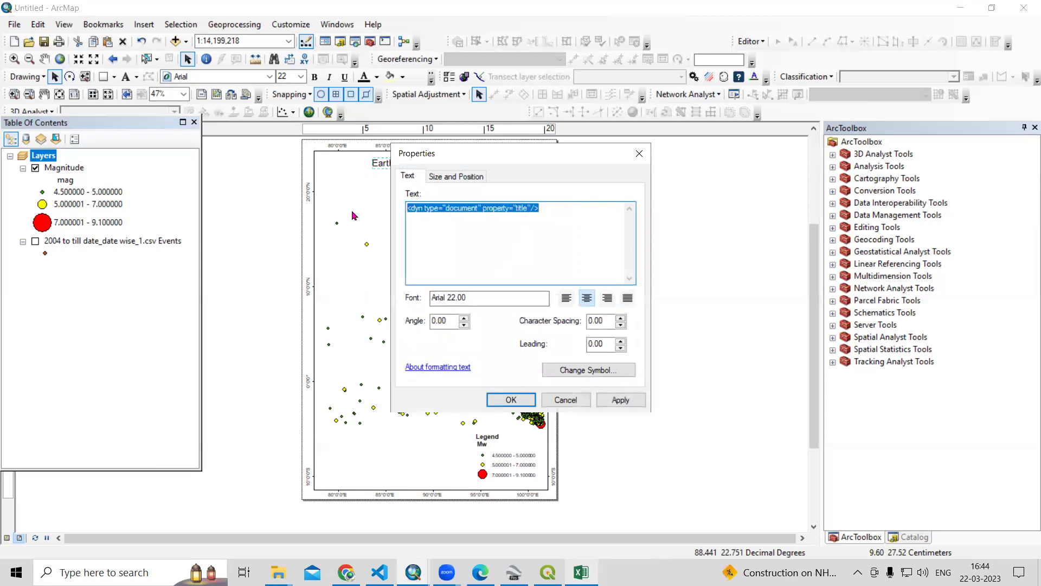
{"action": "type", "text": "Earthquake Magnitude"}
- Format the title in dark magenta Arial Black at size 28 and apply the change
{"action": "left_click", "coordinate": [597, 374]}
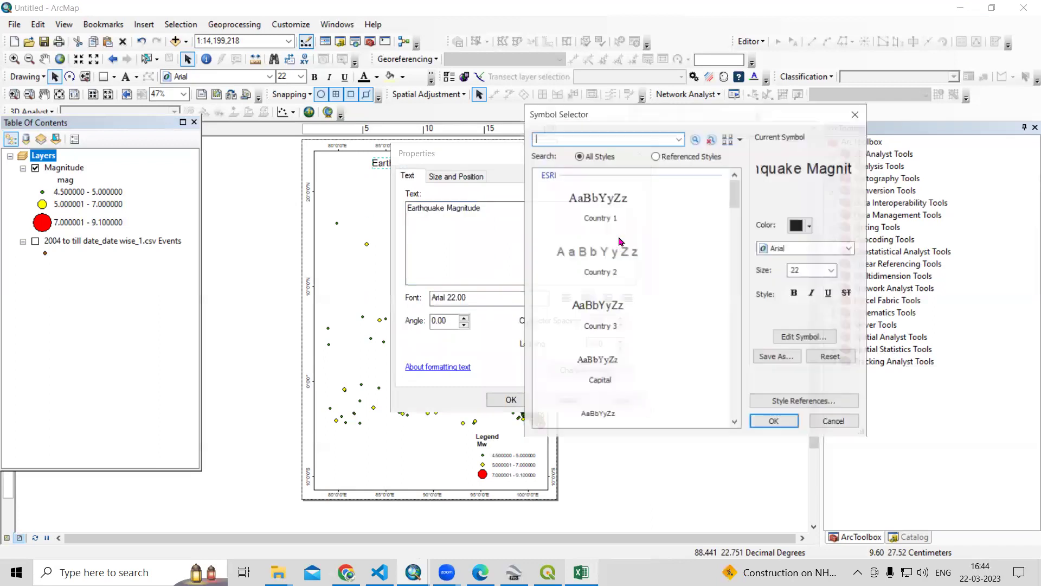
{"action": "left_click", "coordinate": [804, 227]}
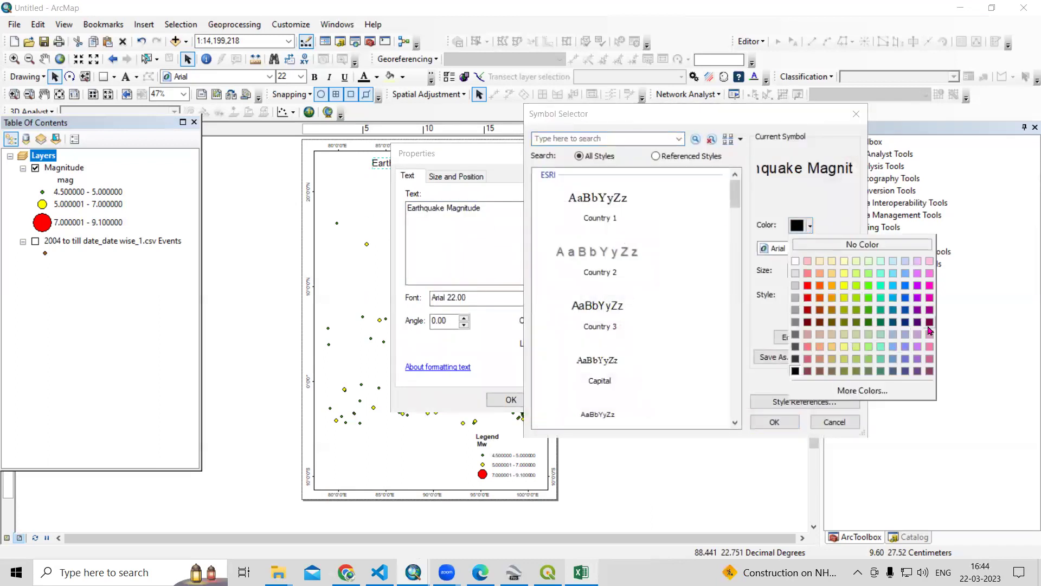
{"action": "left_click", "coordinate": [930, 322]}
{"action": "left_click", "coordinate": [849, 249]}
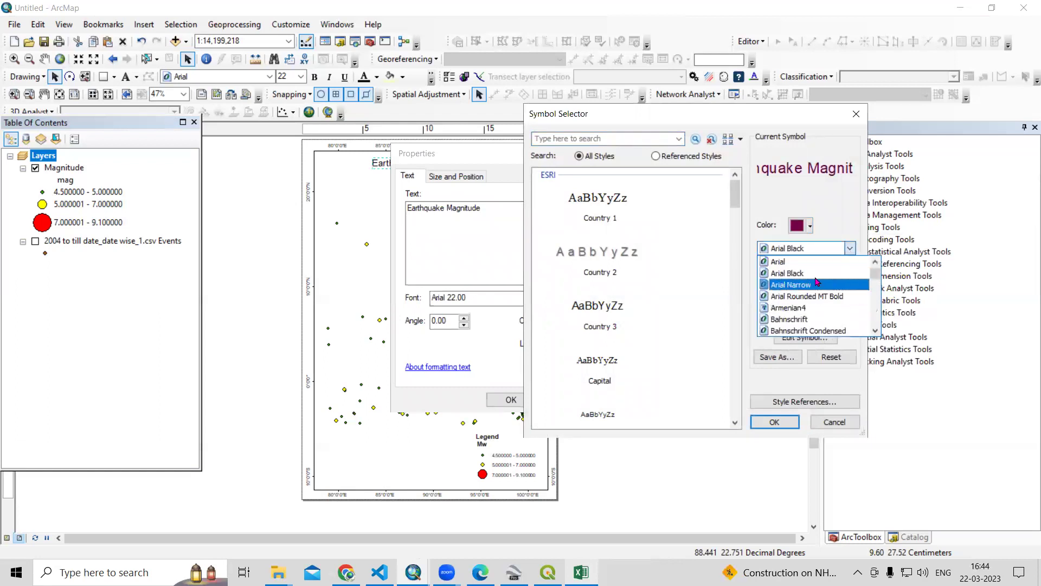
{"action": "left_click", "coordinate": [781, 271]}
{"action": "left_click", "coordinate": [832, 270]}
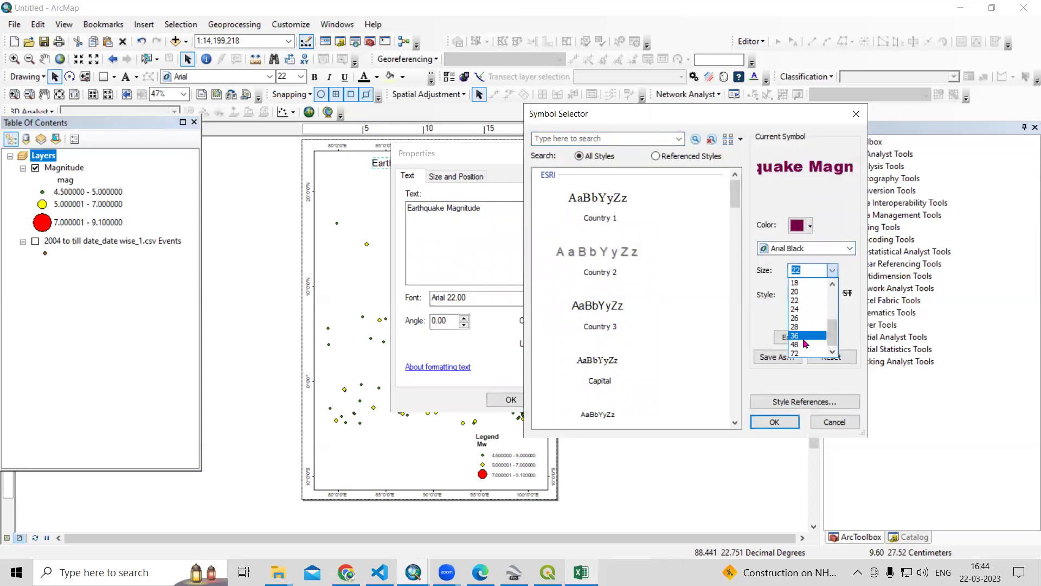
{"action": "left_click", "coordinate": [802, 335]}
{"action": "left_click", "coordinate": [774, 421]}
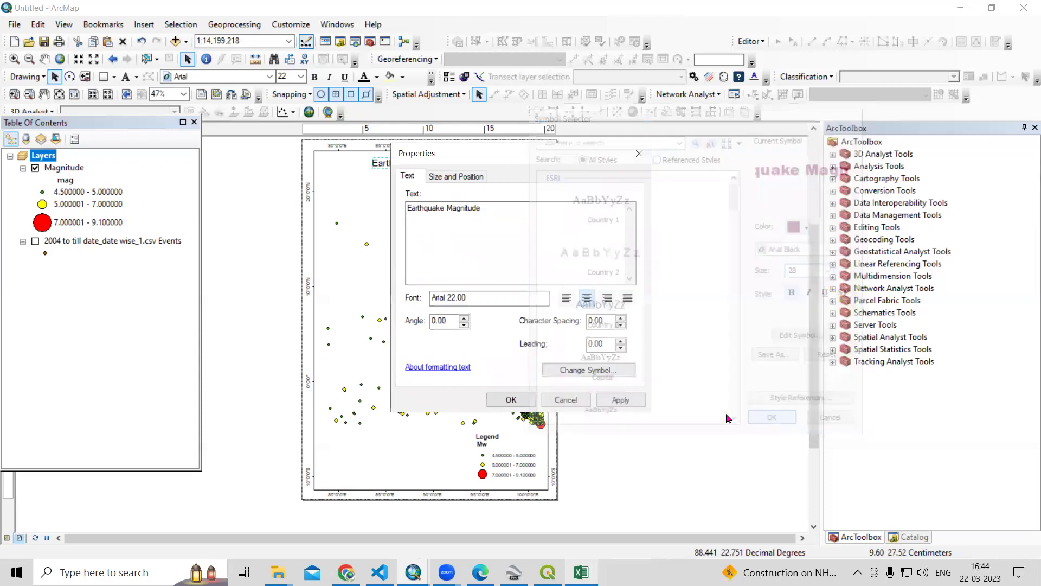
{"action": "left_click", "coordinate": [620, 400]}
{"action": "left_click", "coordinate": [511, 400]}
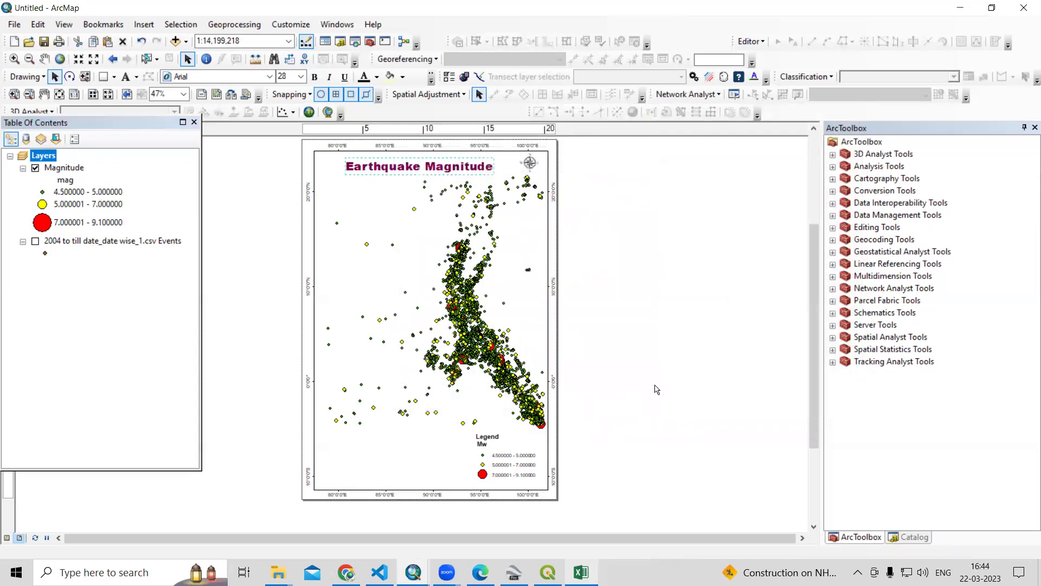
- Insert an Alternating Scale Bar 1 with its division units set to Kilometers
{"action": "left_click", "coordinate": [144, 25]}
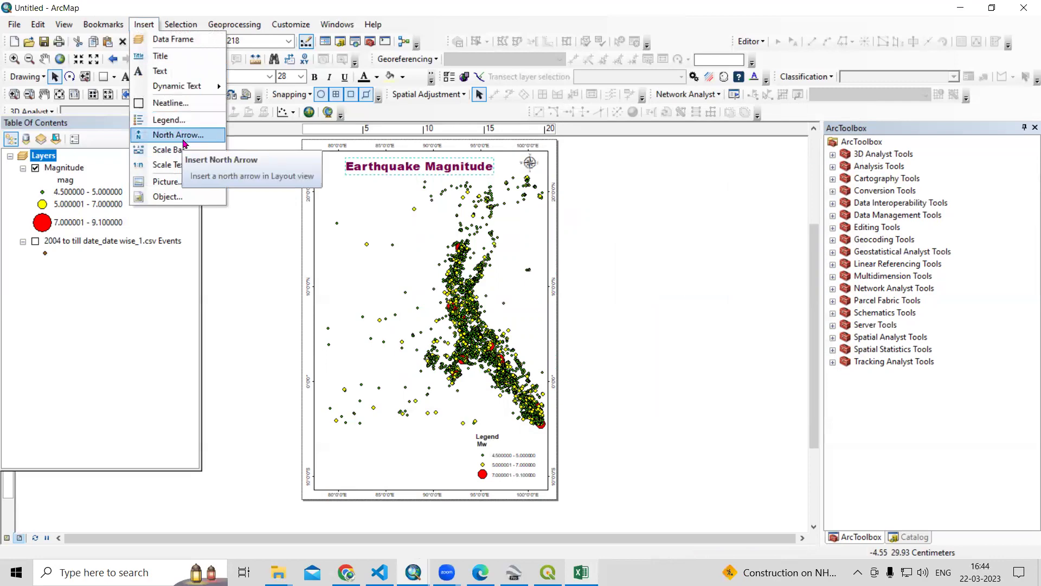
{"action": "left_click", "coordinate": [164, 149]}
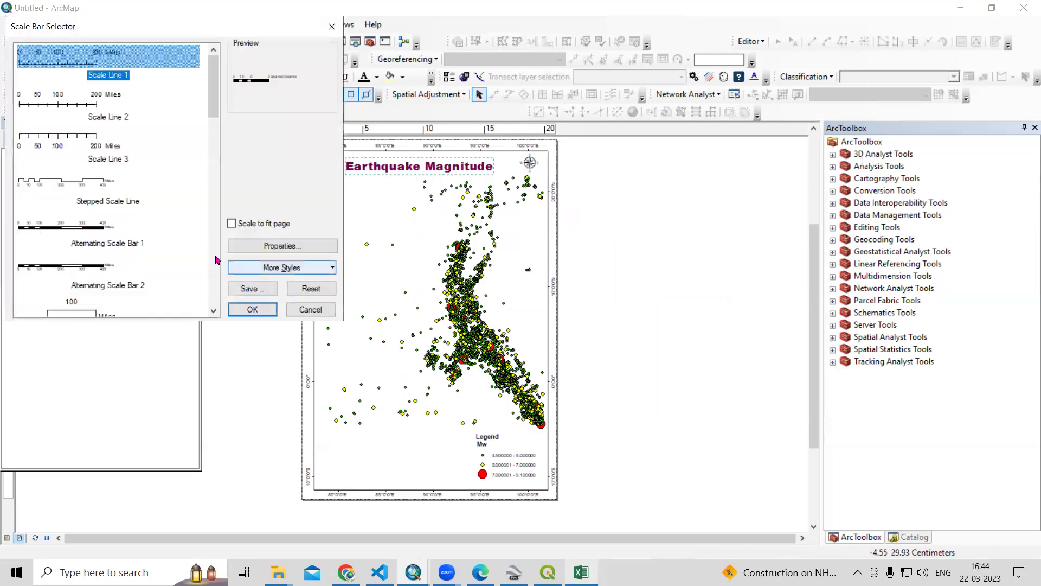
{"action": "left_click", "coordinate": [93, 234]}
{"action": "left_click", "coordinate": [253, 246]}
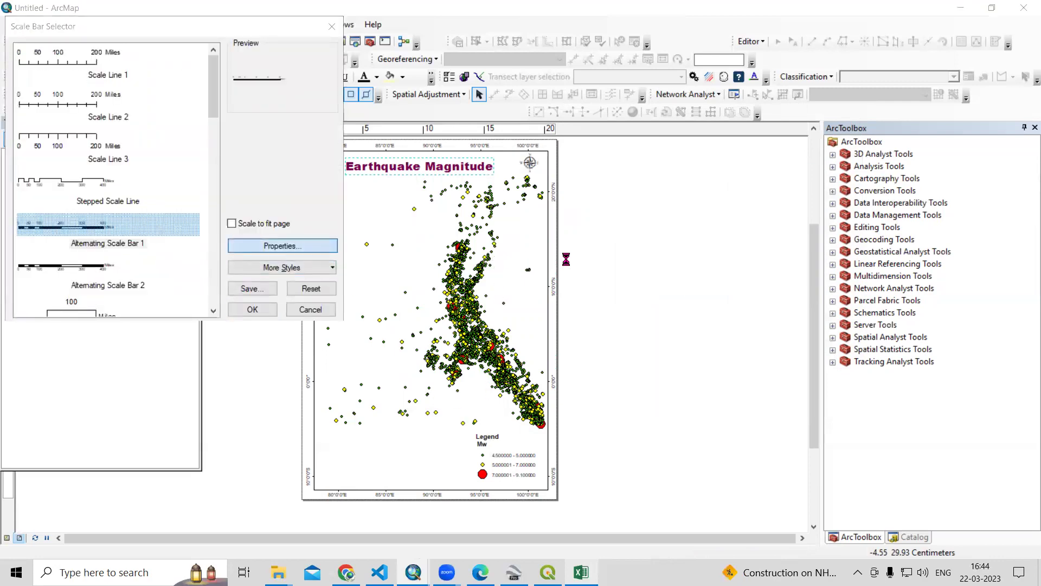
{"action": "left_click", "coordinate": [490, 318]}
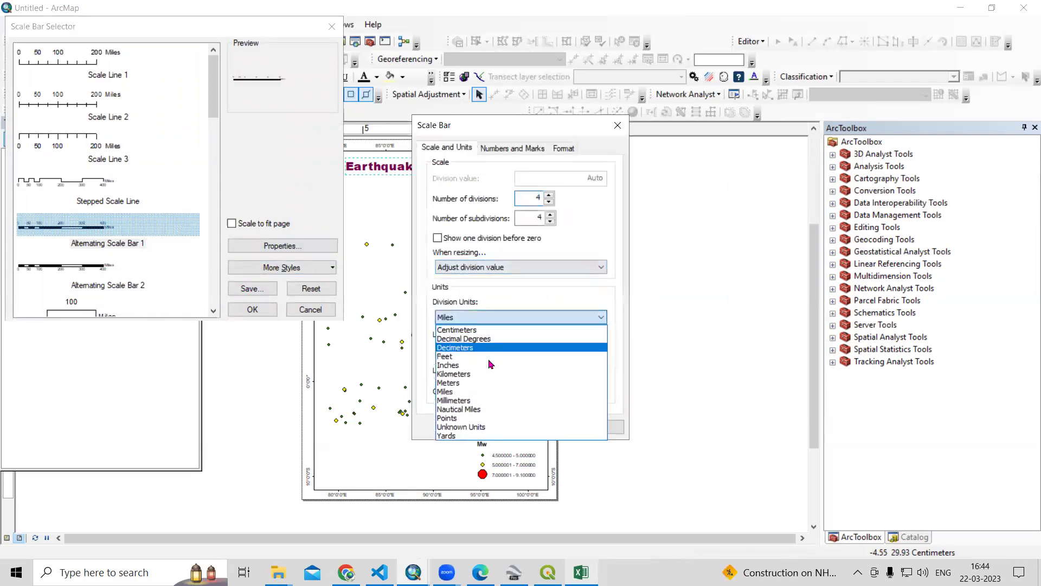
{"action": "left_click", "coordinate": [489, 373]}
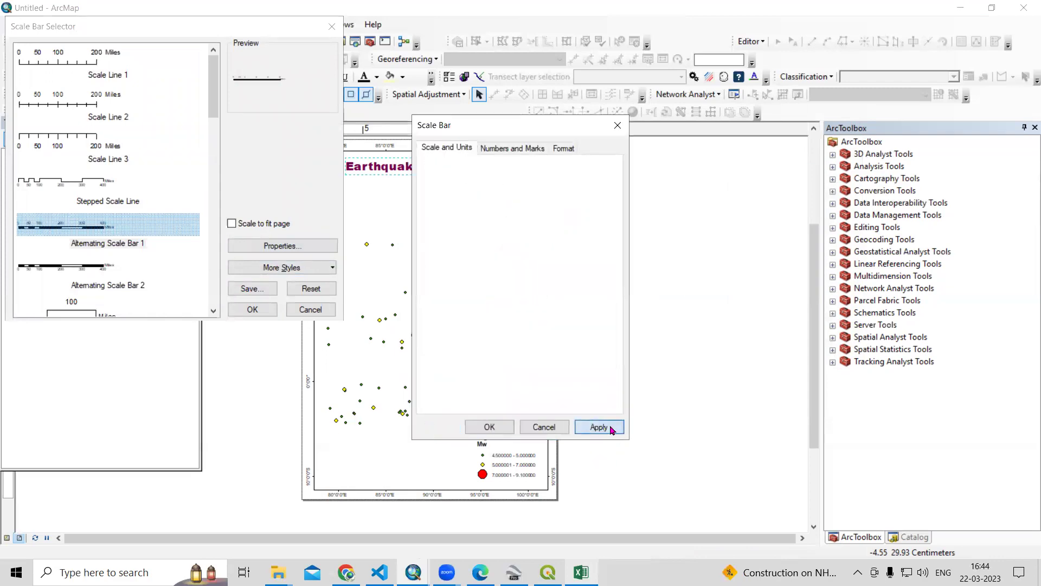
{"action": "left_click", "coordinate": [489, 426]}
{"action": "left_click", "coordinate": [252, 309]}
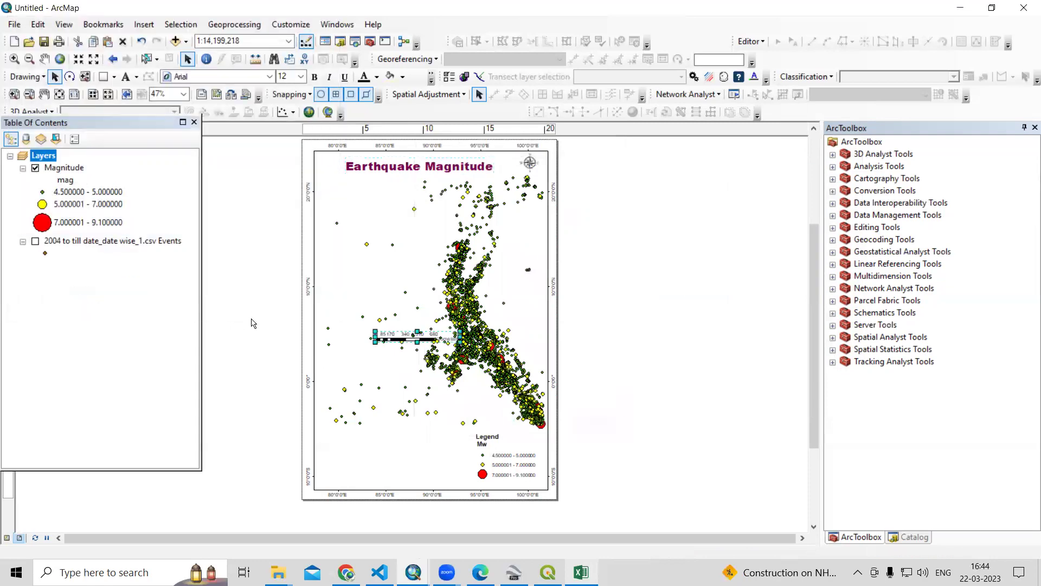
- Move the scale bar to the map frame's lower-left corner and widen it towards the legend
{"action": "left_click_drag", "start_coordinate": [405, 338], "coordinate": [373, 470]}
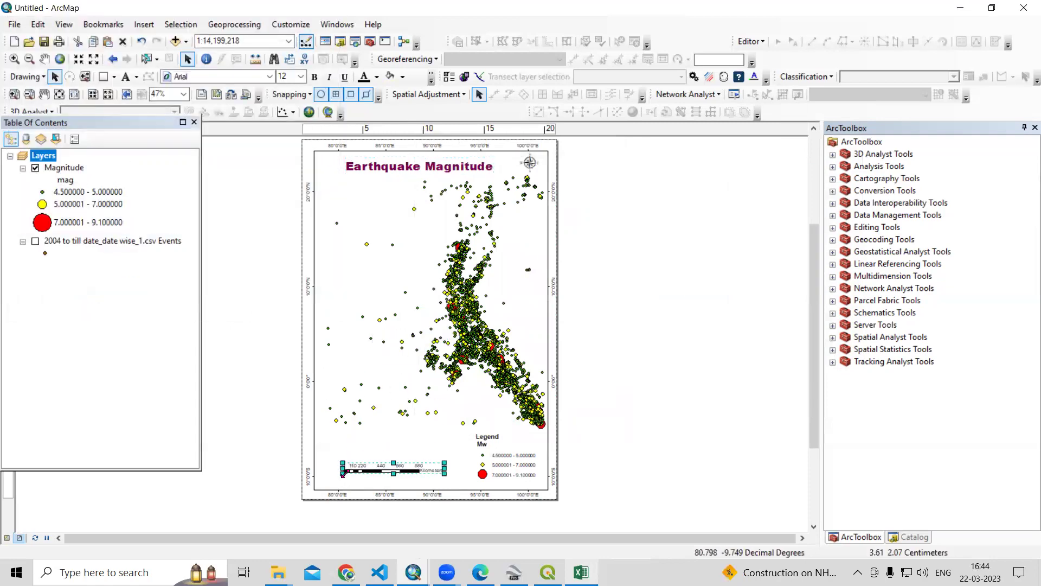
{"action": "left_click_drag", "start_coordinate": [342, 471], "coordinate": [383, 476]}
{"action": "left_click_drag", "start_coordinate": [447, 470], "coordinate": [449, 470]}
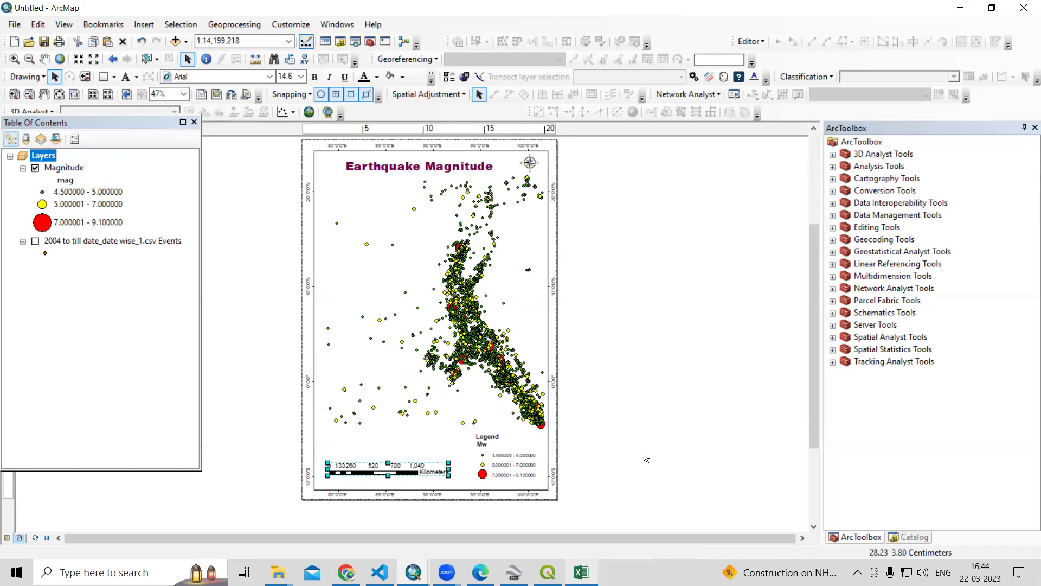
- Set the scale bar to 2 divisions and 2 subdivisions and apply the change
{"action": "right_click", "coordinate": [425, 467]}
{"action": "left_click", "coordinate": [458, 461]}
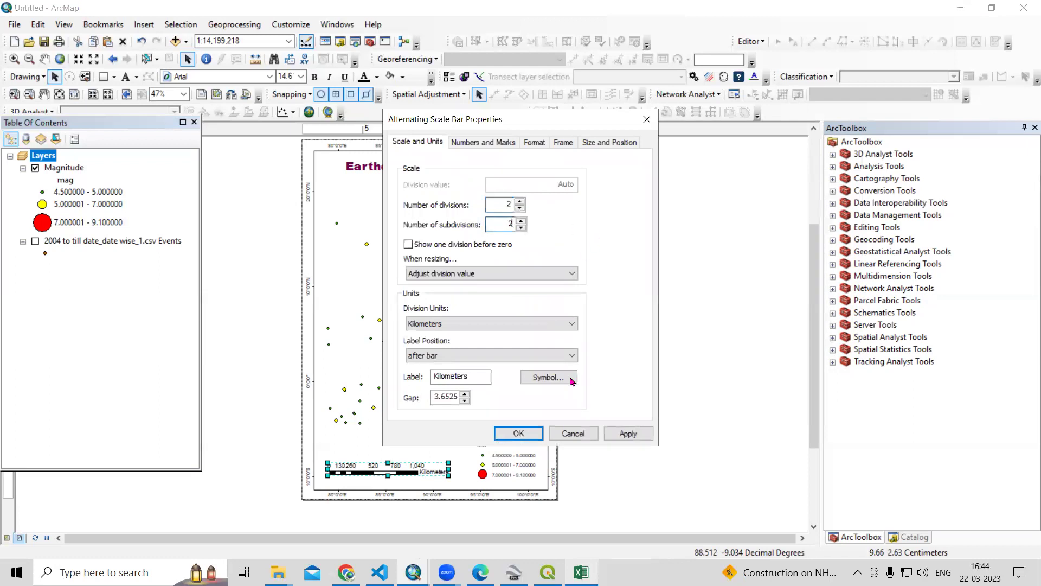
{"action": "left_click", "coordinate": [628, 433]}
{"action": "left_click", "coordinate": [518, 433]}
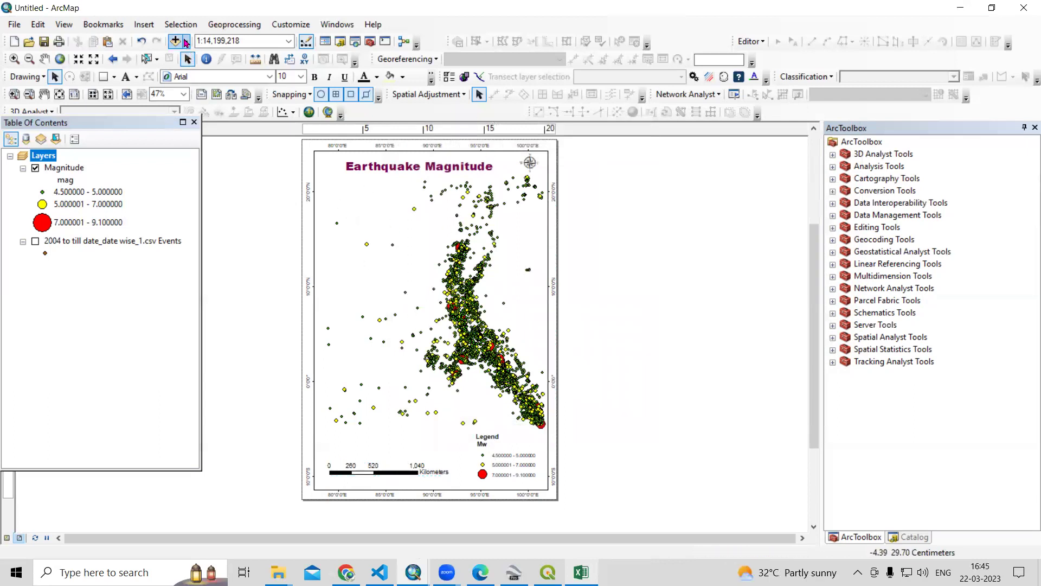
- Add the Topographic basemap beneath the earthquake layers
{"action": "left_click", "coordinate": [186, 42]}
{"action": "left_click", "coordinate": [209, 70]}
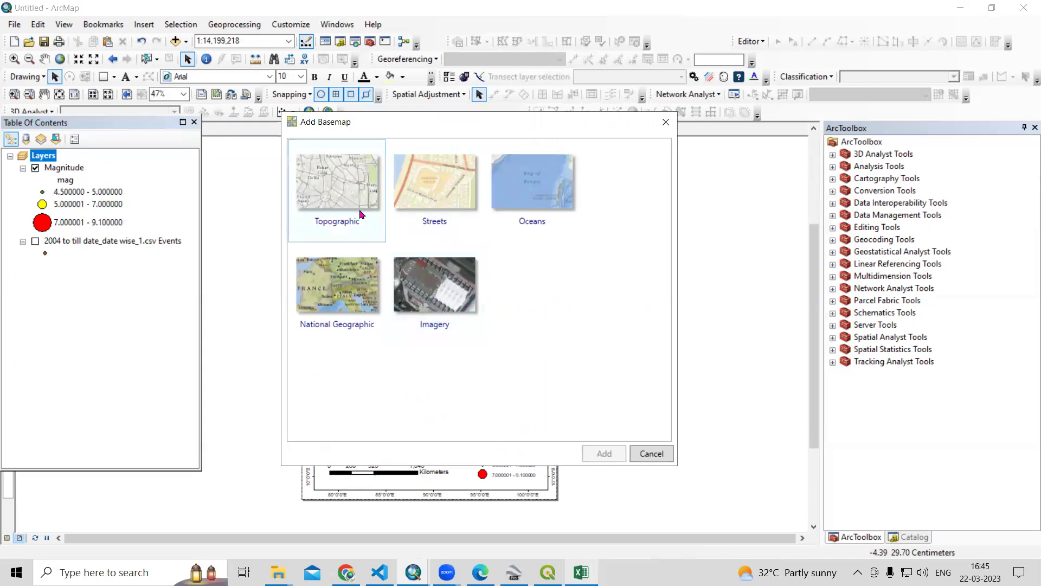
{"action": "left_click", "coordinate": [338, 205]}
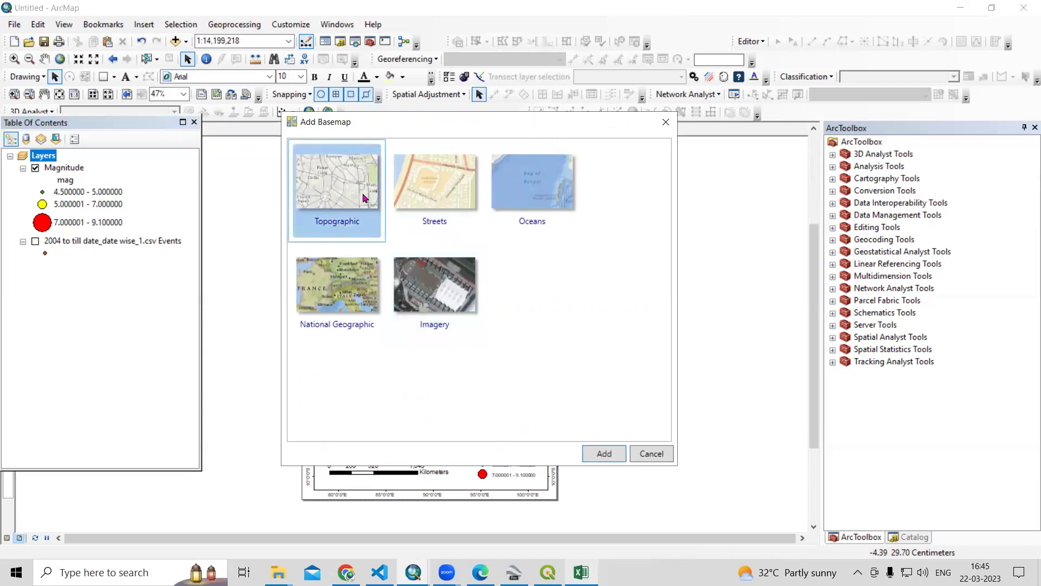
{"action": "left_click", "coordinate": [604, 453]}
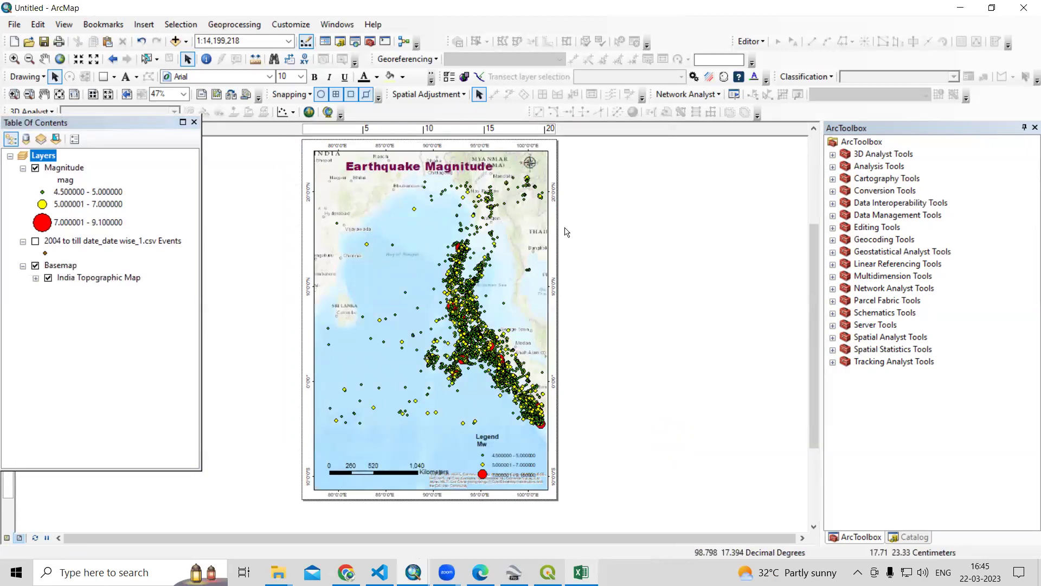
- Insert the Service Layer Credits as dynamic text and move it off the page, to the right of the map
{"action": "left_click", "coordinate": [505, 462]}
{"action": "left_click_drag", "start_coordinate": [504, 462], "coordinate": [507, 461]}
{"action": "scroll", "coordinate": [443, 473], "scroll_direction": "down", "scroll_amount": 3}
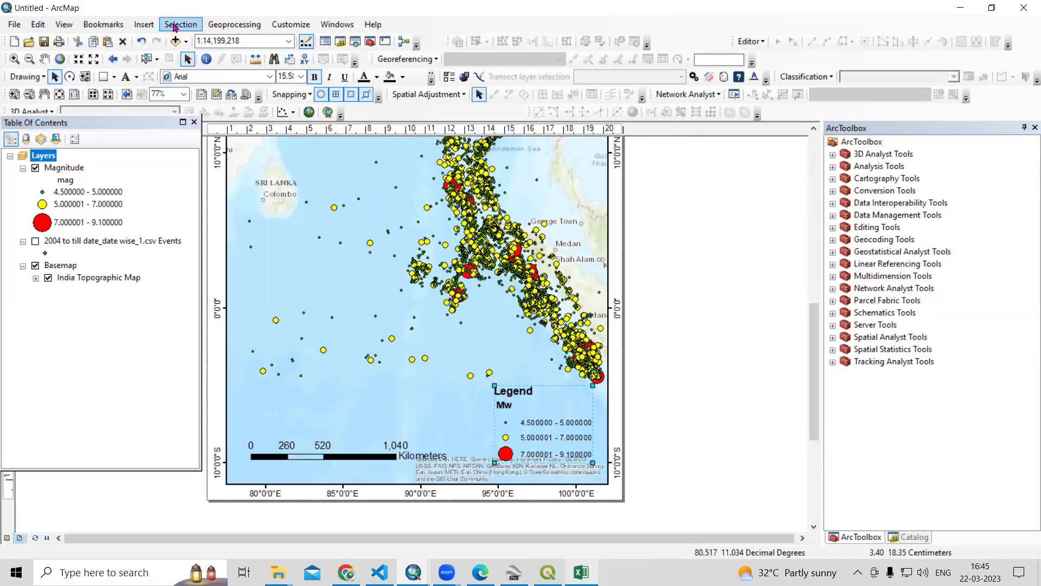
{"action": "left_click", "coordinate": [144, 24]}
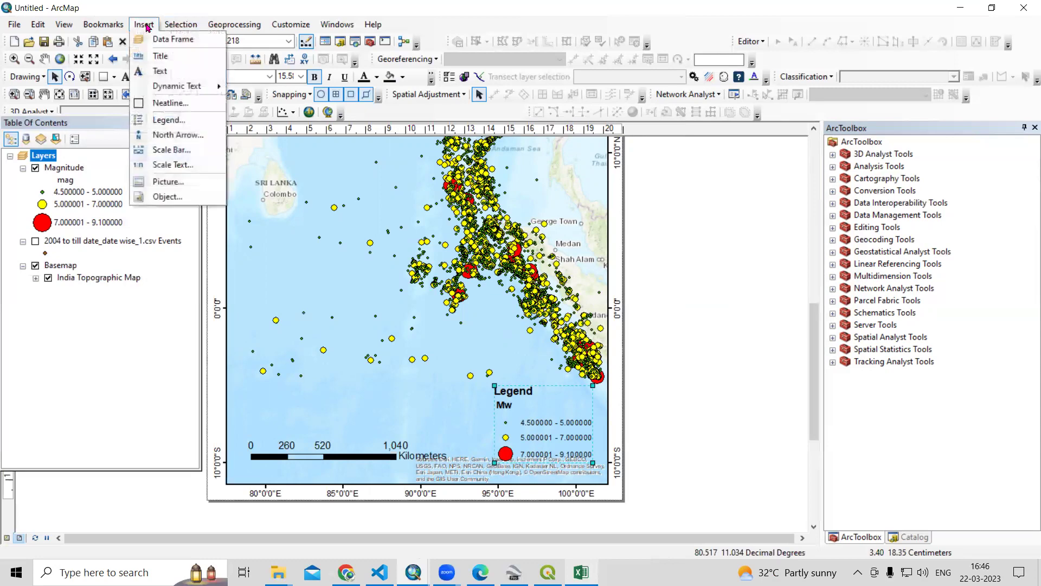
{"action": "mouse_move", "coordinate": [183, 93]}
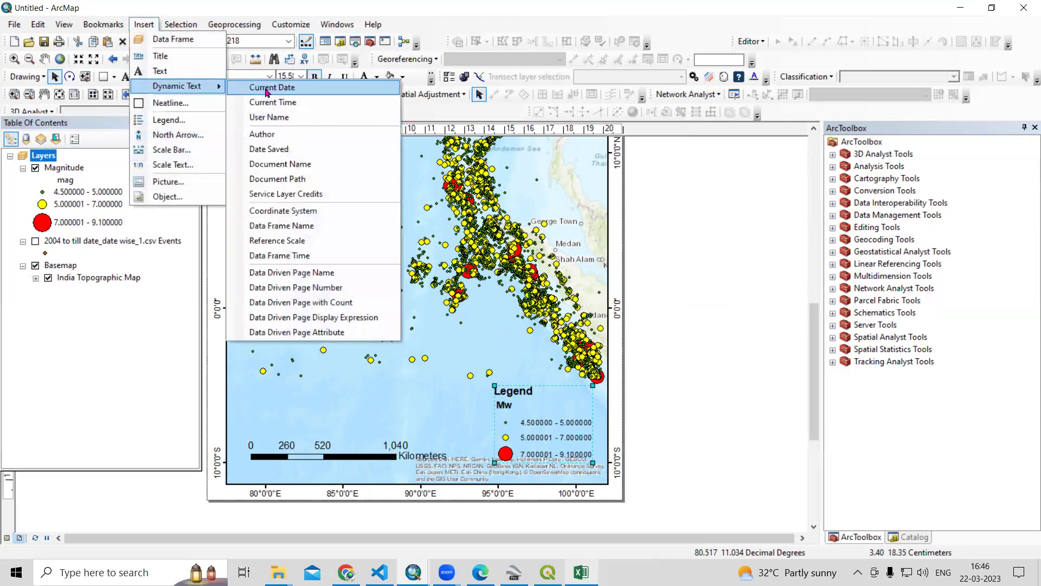
{"action": "left_click", "coordinate": [298, 195]}
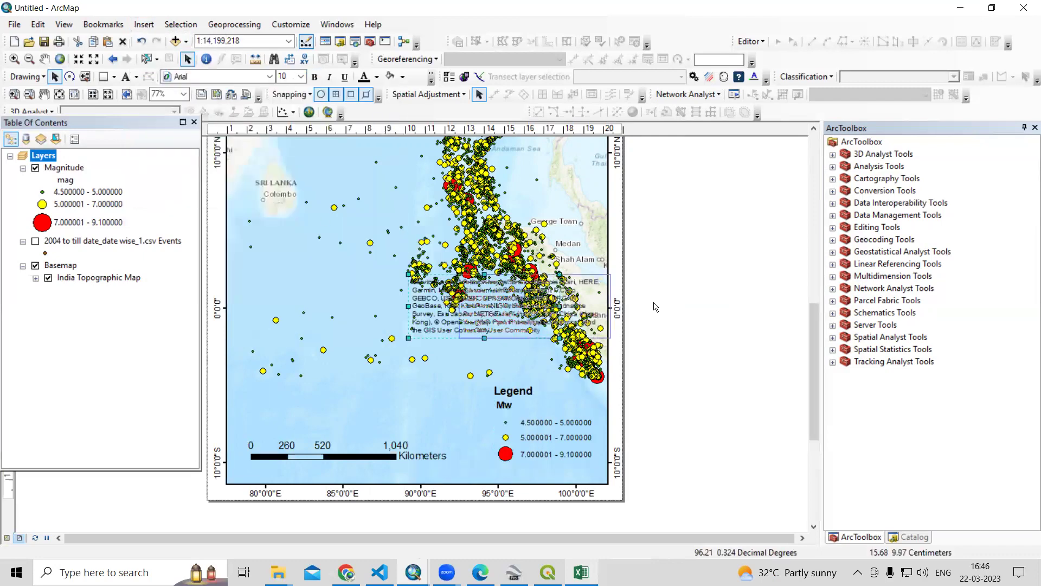
{"action": "left_click_drag", "start_coordinate": [655, 306], "coordinate": [689, 314]}
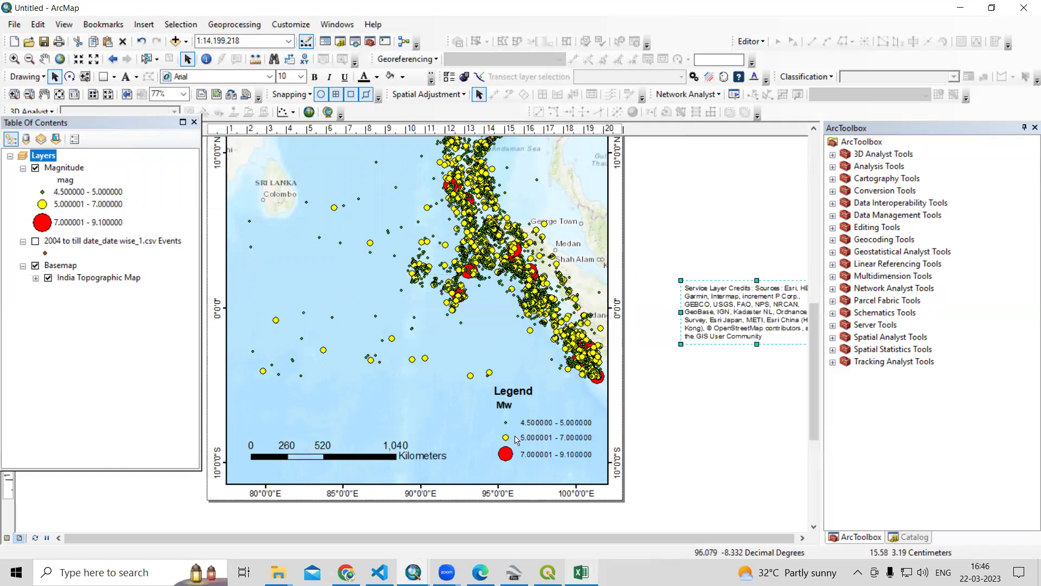
{"action": "scroll", "coordinate": [517, 440], "scroll_direction": "up", "scroll_amount": 3}
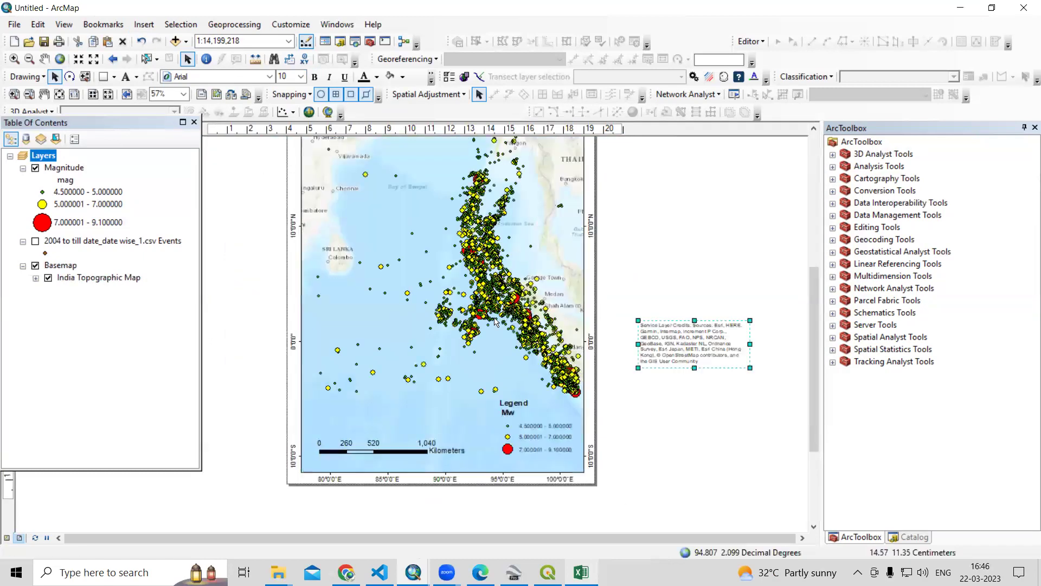
{"action": "scroll", "coordinate": [491, 365], "scroll_direction": "up", "scroll_amount": 2}
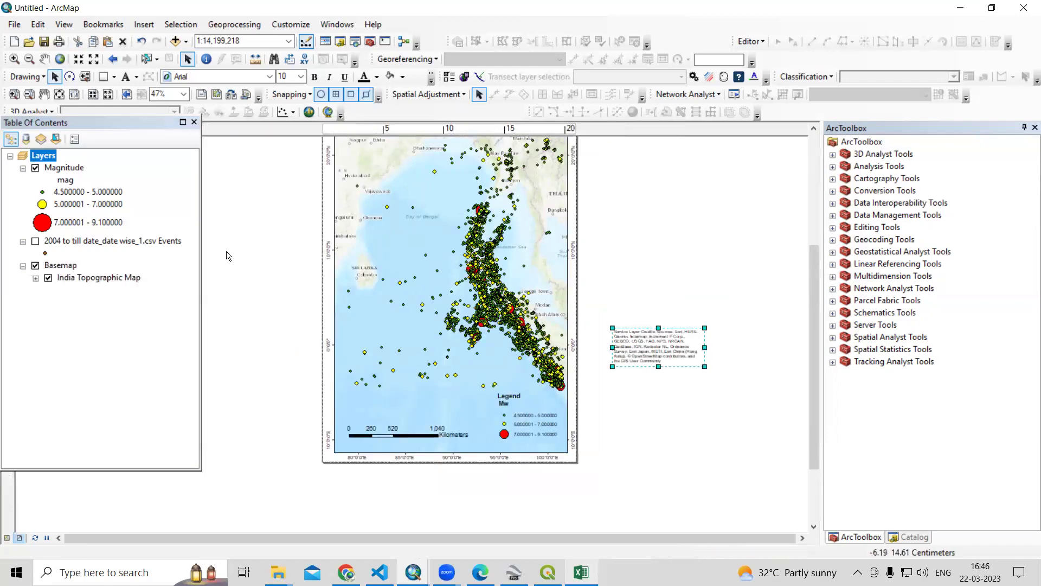
- Export the map layout as a JPEG named Eartquake in the Earthquake data folder
{"action": "left_click", "coordinate": [13, 25]}
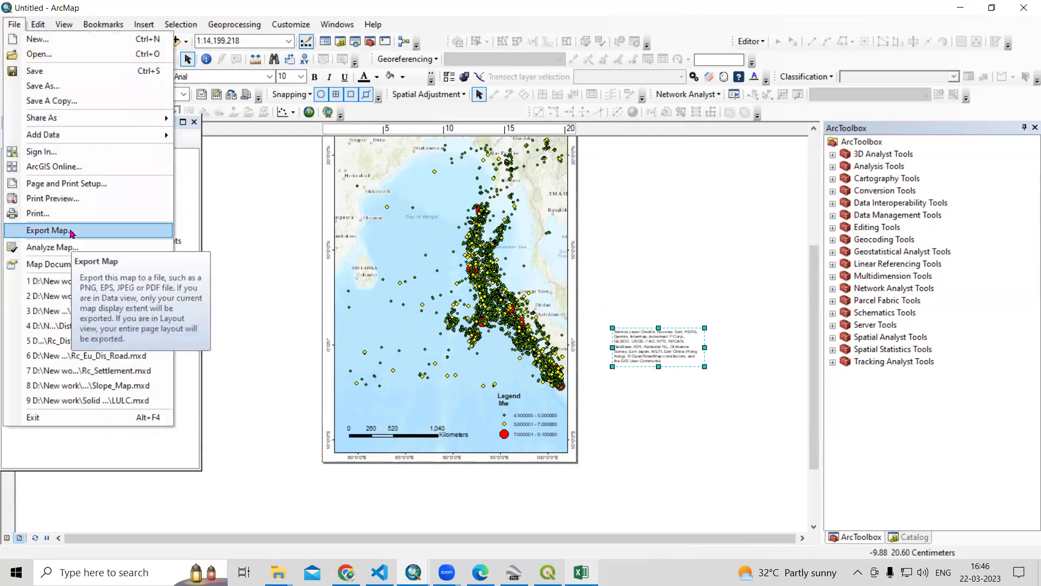
{"action": "left_click", "coordinate": [47, 231]}
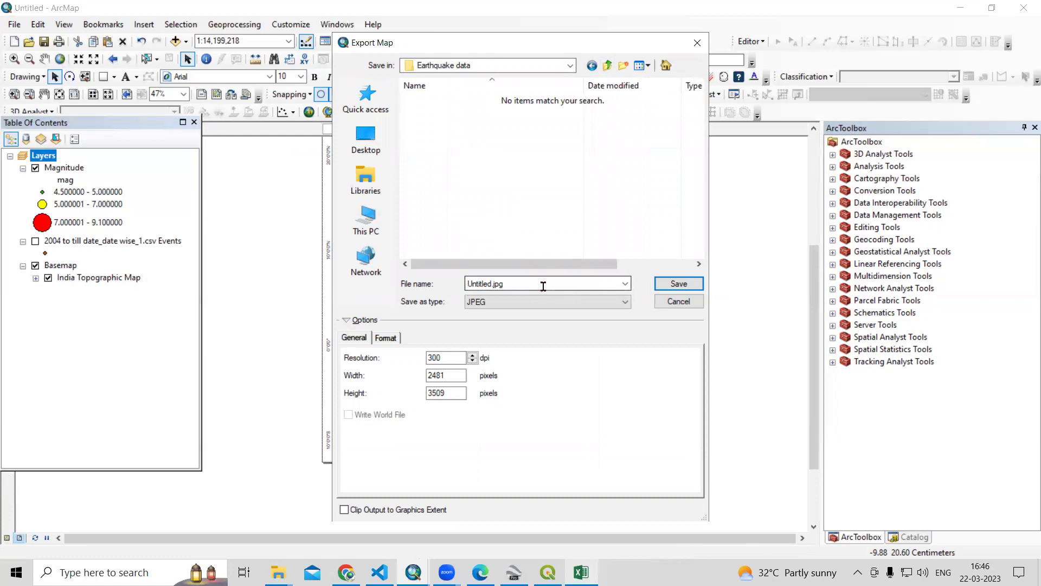
{"action": "left_click_drag", "start_coordinate": [543, 285], "coordinate": [425, 301]}
{"action": "key", "text": "BackSpace"}
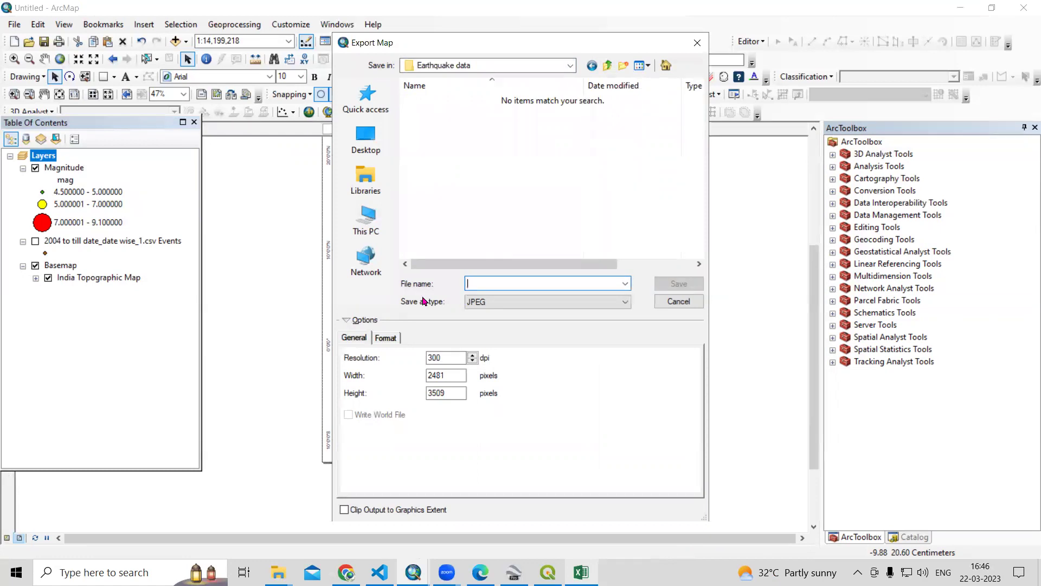
{"action": "type", "text": "Eartquake"}
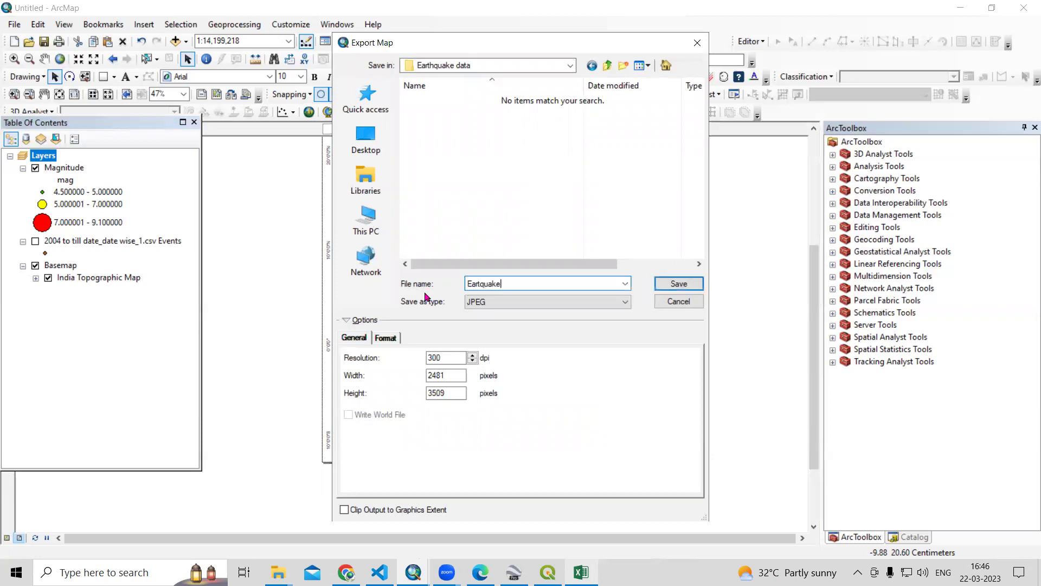
{"action": "left_click", "coordinate": [686, 284]}
{"action": "left_click", "coordinate": [686, 284]}
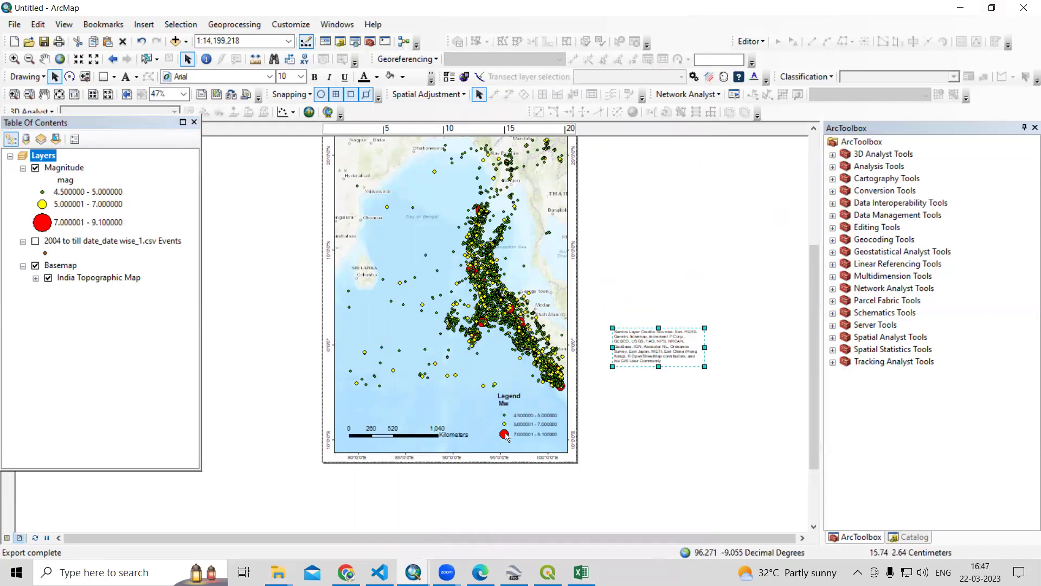
- Switch to File Explorer, open the exported Eartquake image from the Earthquake data folder and examine the finished map
{"action": "mouse_move", "coordinate": [278, 572]}
{"action": "left_click", "coordinate": [210, 516]}
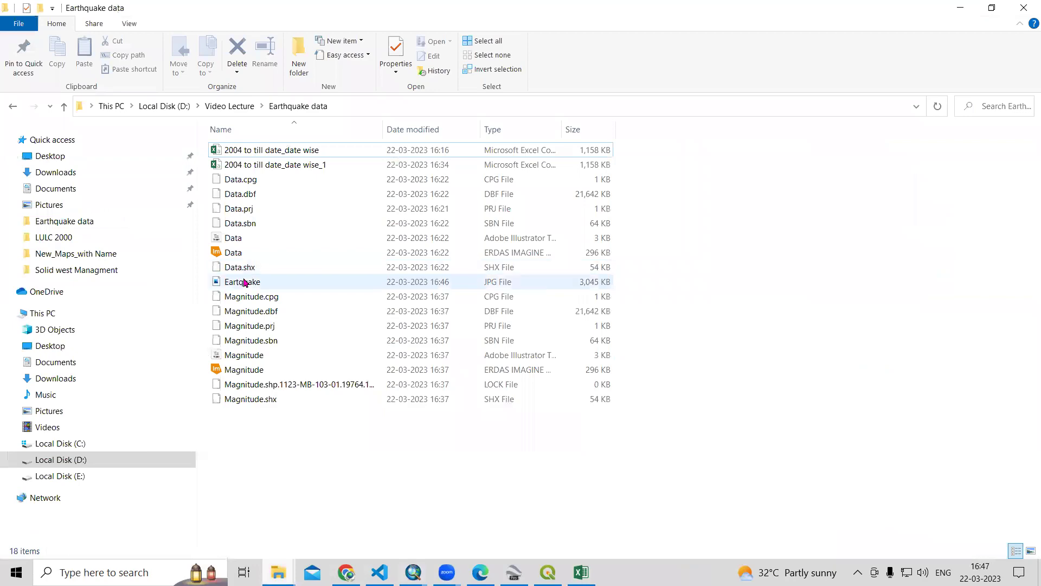
{"action": "left_click", "coordinate": [244, 281]}
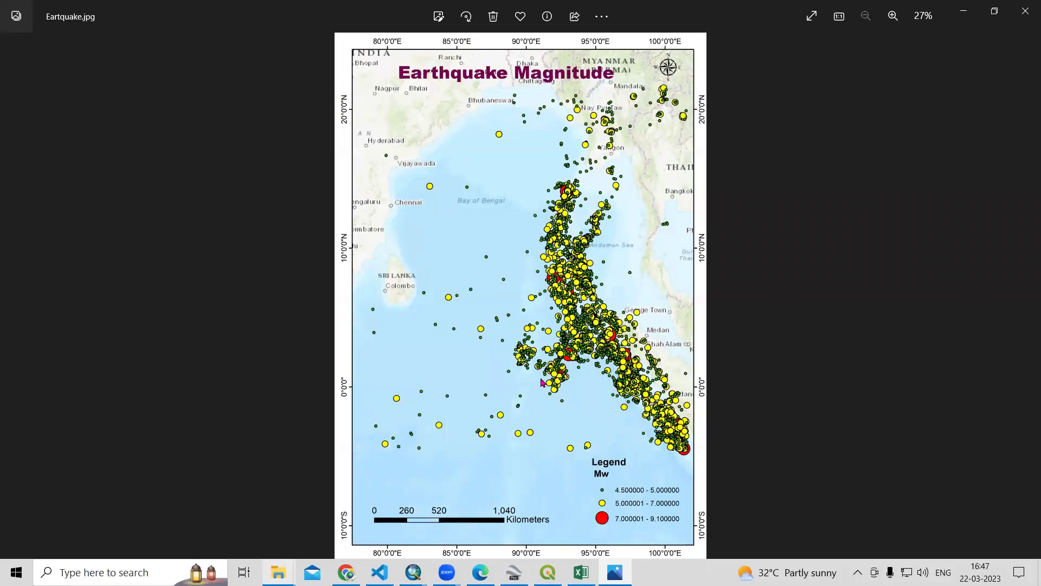
{"action": "scroll", "coordinate": [541, 383], "scroll_direction": "up", "scroll_amount": 1}
{"action": "scroll", "coordinate": [541, 383], "scroll_direction": "up", "scroll_amount": 3}
{"action": "scroll", "coordinate": [544, 382], "scroll_direction": "down", "scroll_amount": 4}
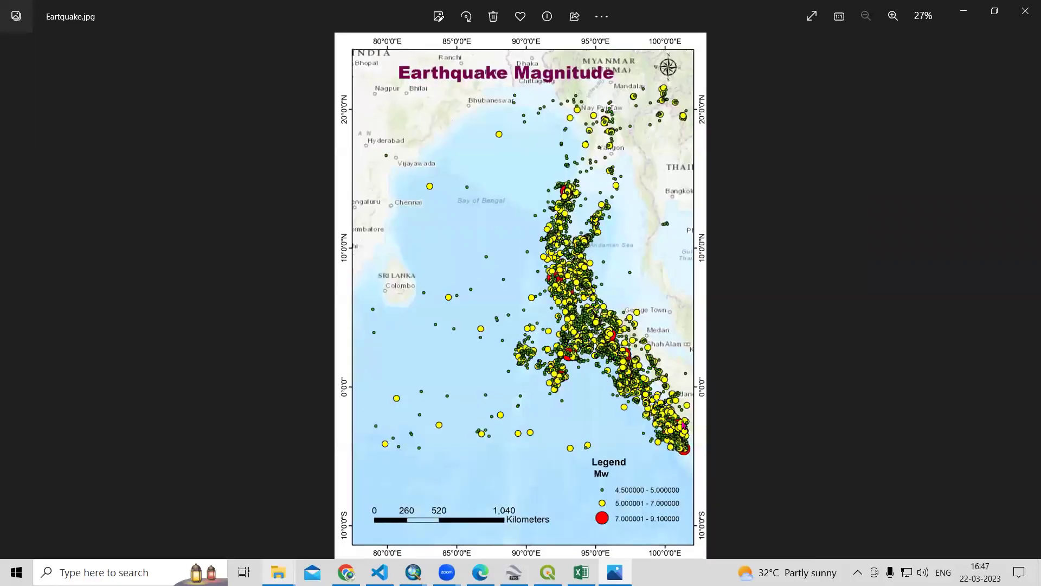